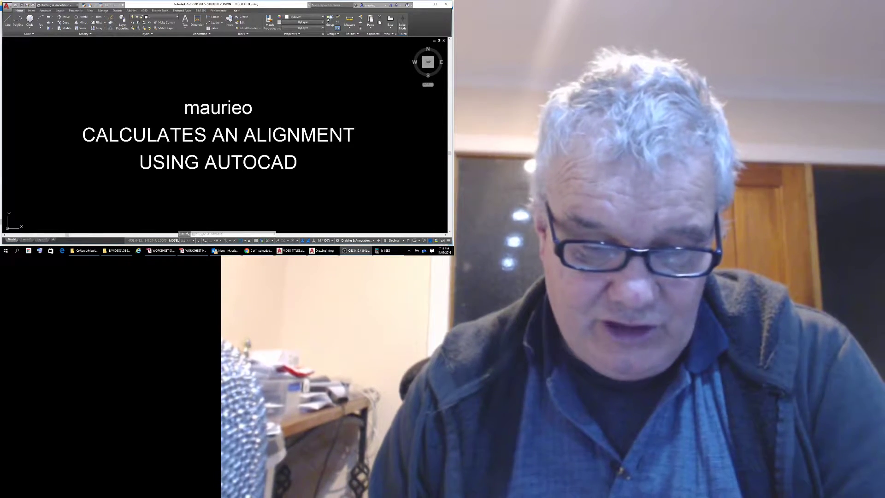
Step: Reduce the worksheet answer PDF to a smaller window, minimise it and bring up Drawing1.dwg in AutoCAD
{"action": "mouse_move", "coordinate": [306, 250]}
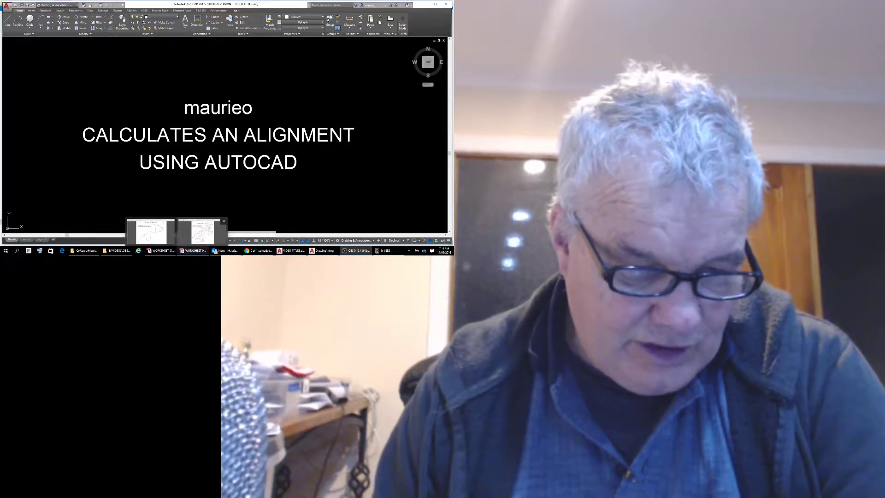
{"action": "left_click", "coordinate": [194, 251]}
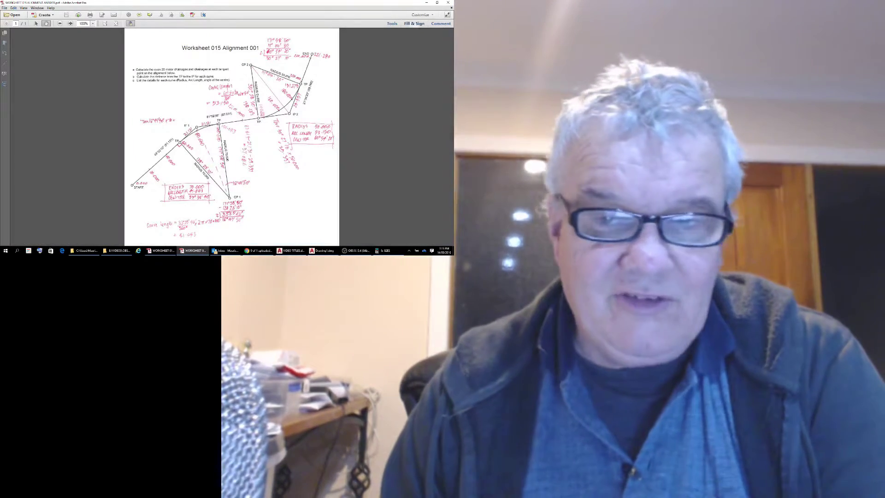
{"action": "left_click", "coordinate": [437, 3]}
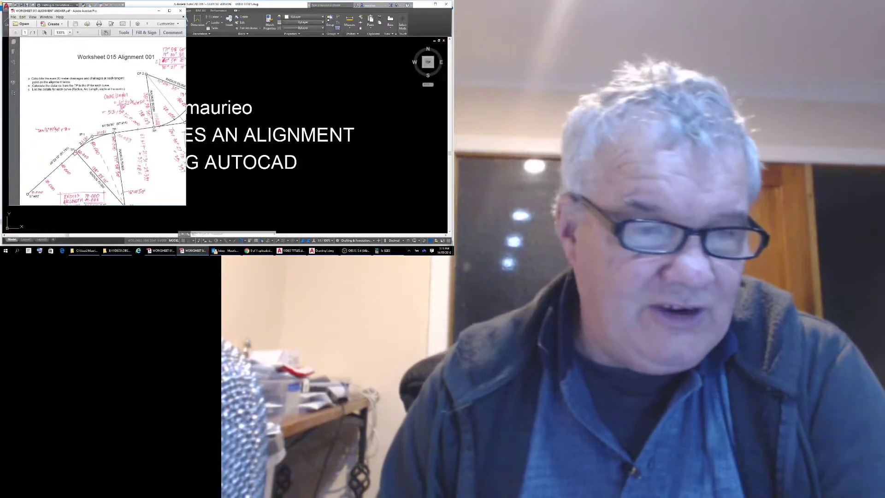
{"action": "left_click_drag", "start_coordinate": [134, 120], "coordinate": [84, 97]}
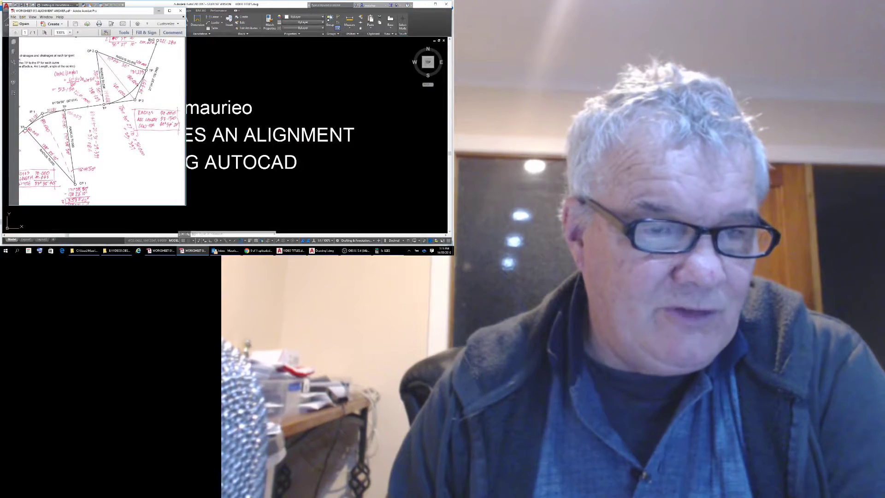
{"action": "left_click", "coordinate": [159, 10]}
{"action": "left_click", "coordinate": [322, 251]}
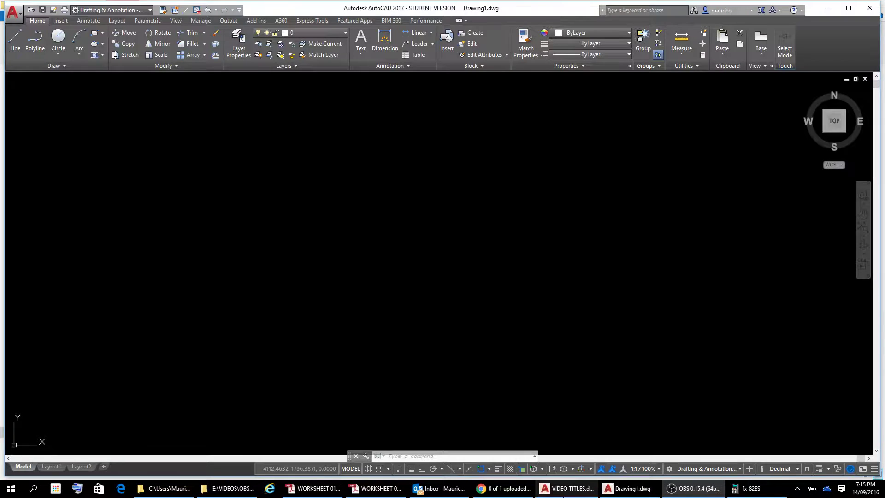
Step: Bring the WORKSHEET 015 ALIGNMENT ANSWER PDF back in front and close the unmarked WORKSHEET 015 ALIGNMENT 001 PDF behind it
{"action": "mouse_move", "coordinate": [627, 489]}
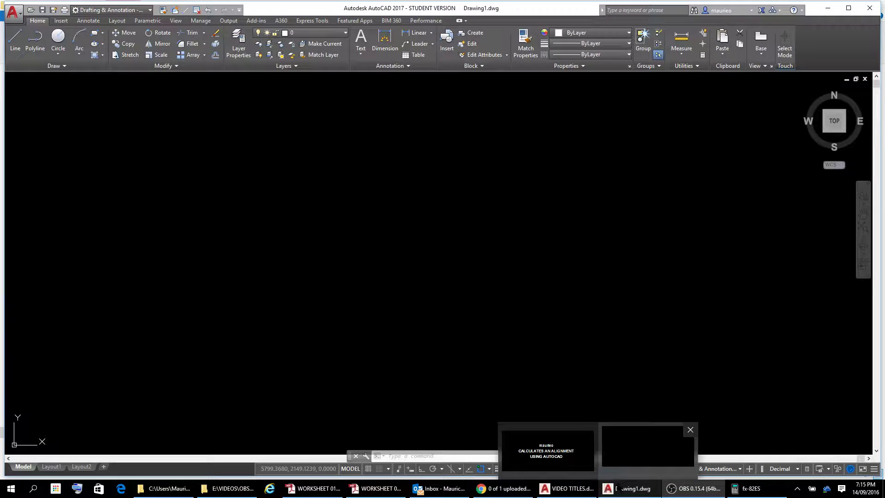
{"action": "left_click", "coordinate": [324, 489]}
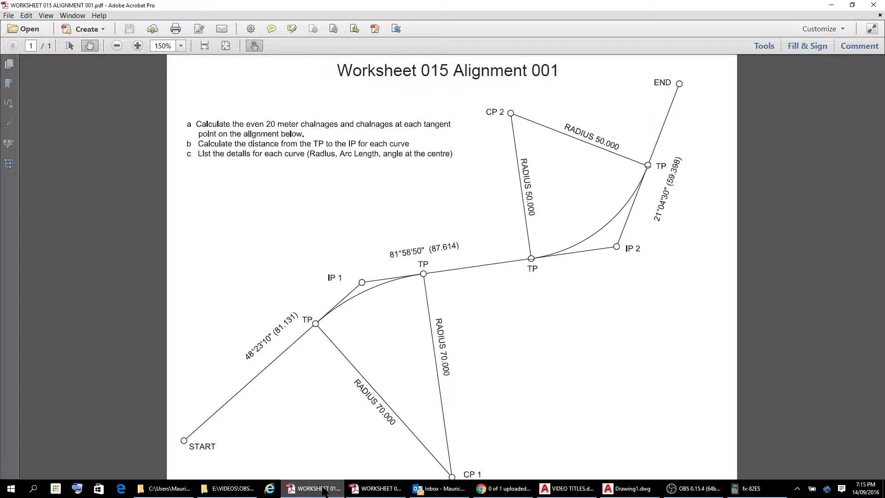
{"action": "left_click", "coordinate": [364, 491]}
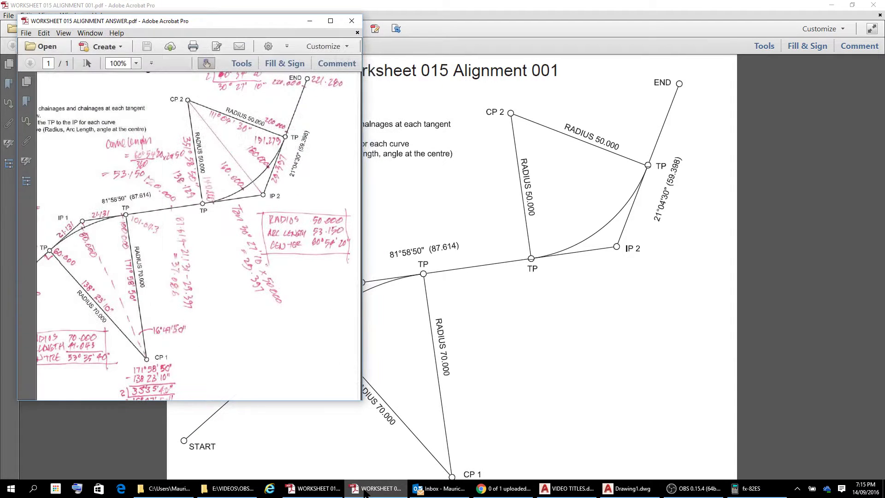
{"action": "left_click", "coordinate": [874, 7]}
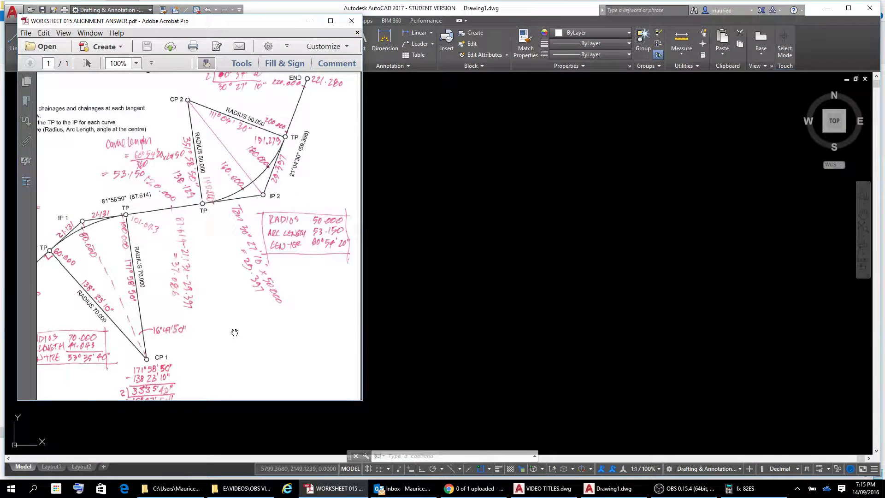
Step: Move the answer PDF window below the AutoCAD ribbon and pan its page to show the alignment from START to CP 1
{"action": "left_click_drag", "start_coordinate": [234, 331], "coordinate": [295, 276]}
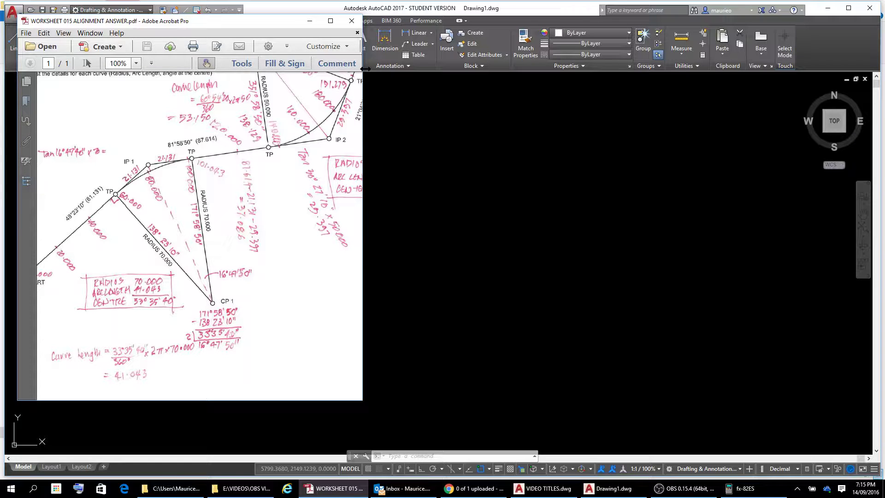
{"action": "left_click_drag", "start_coordinate": [271, 25], "coordinate": [259, 92]}
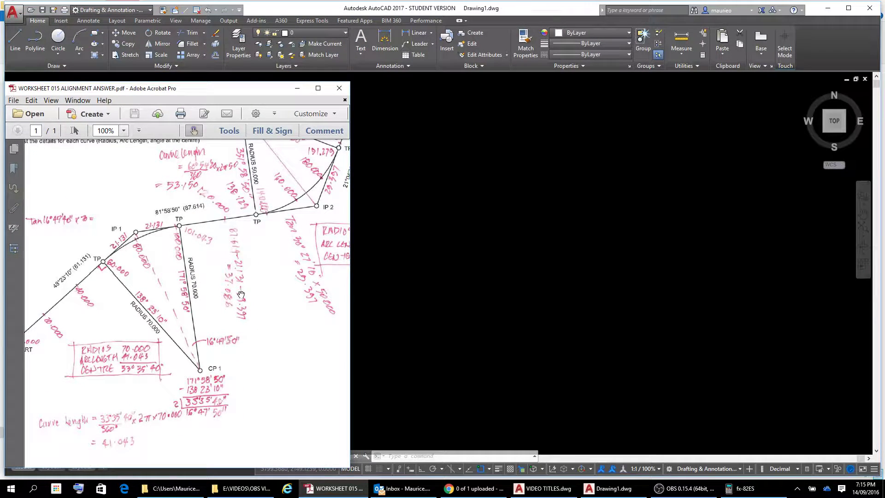
{"action": "left_click_drag", "start_coordinate": [243, 287], "coordinate": [262, 288]}
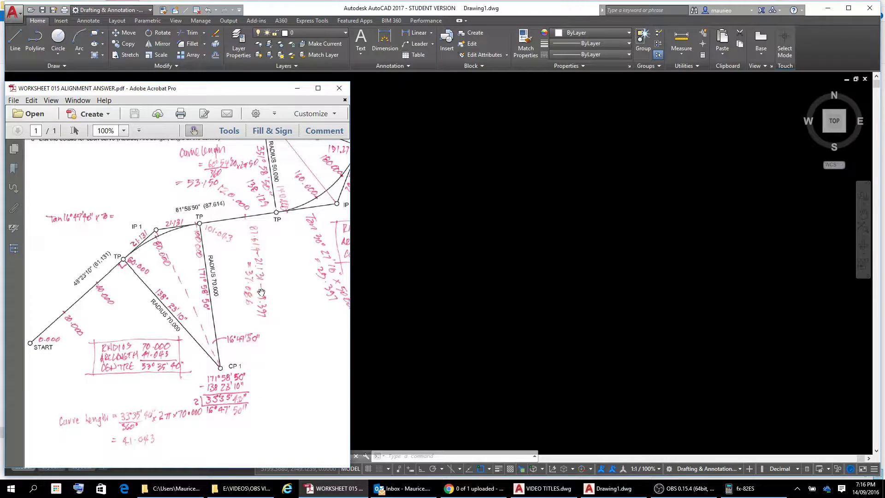
{"action": "left_click", "coordinate": [13, 40]}
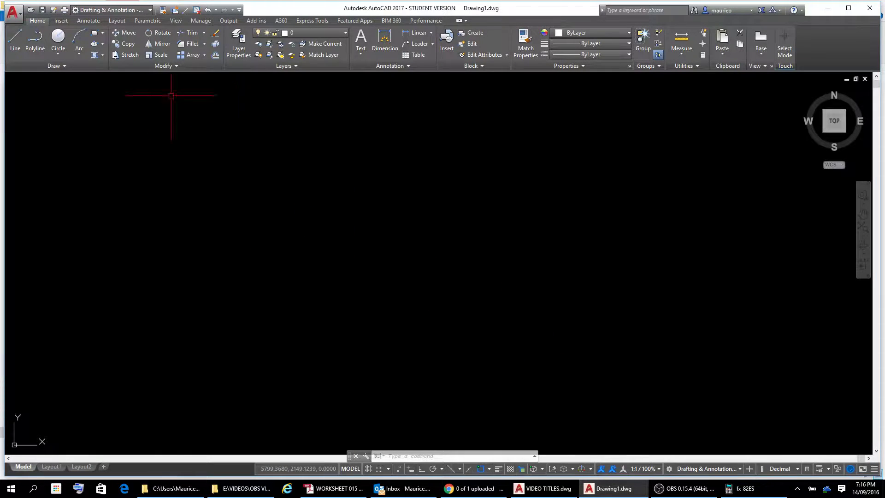
{"action": "left_click", "coordinate": [15, 39]}
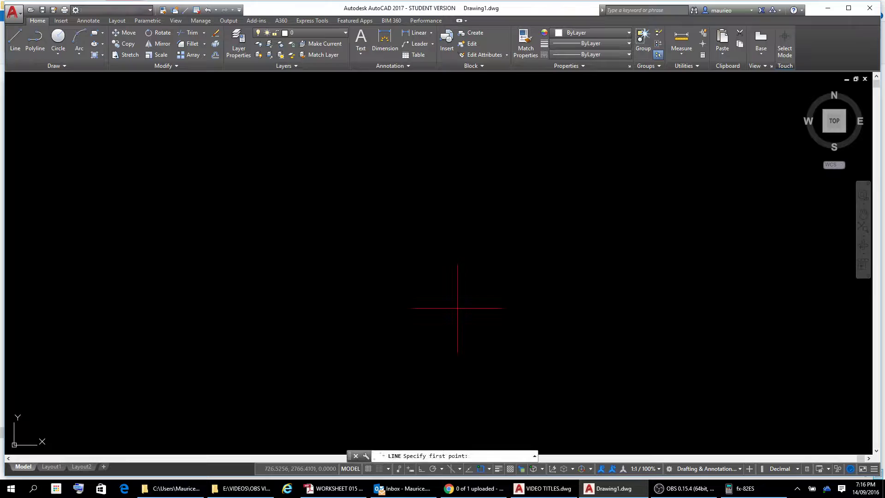
{"action": "left_click", "coordinate": [503, 337]}
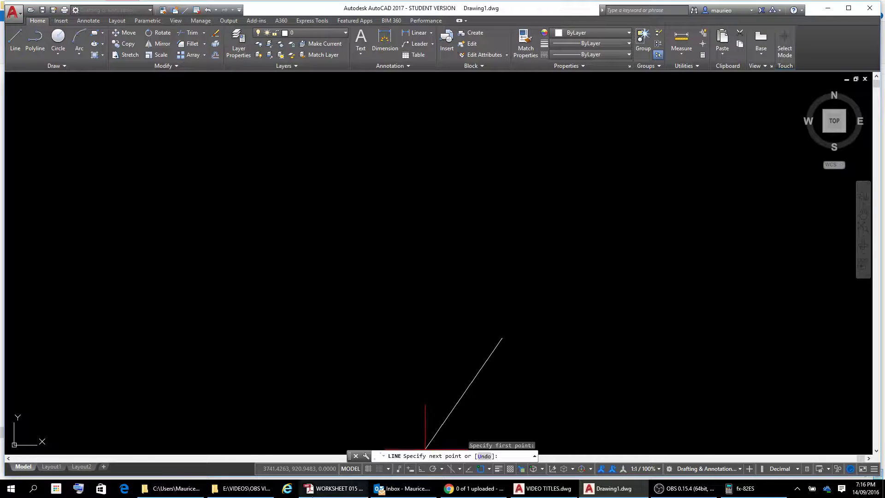
{"action": "left_click", "coordinate": [848, 8]}
{"action": "key", "text": "Escape"}
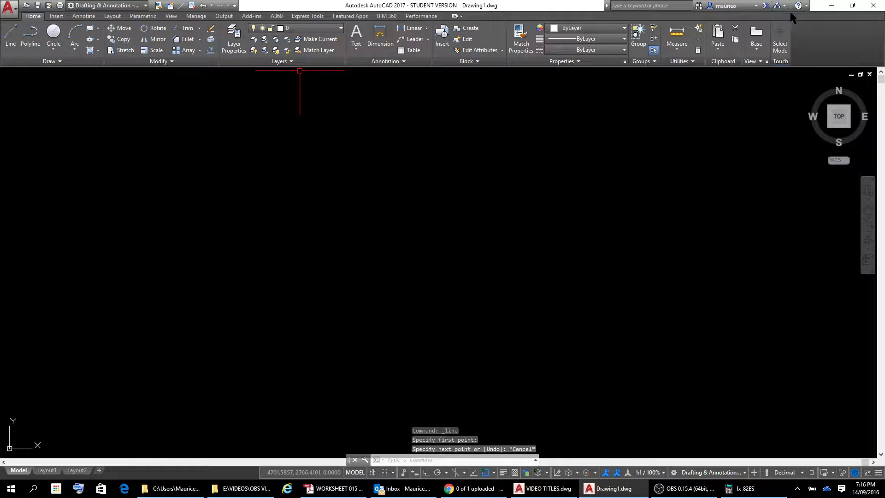
{"action": "left_click", "coordinate": [851, 5]}
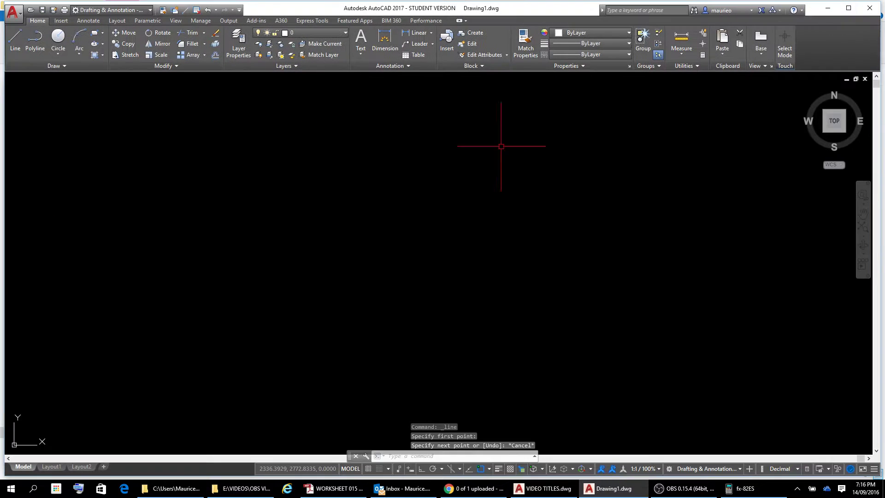
Step: Narrow the AutoCAD window so the answer PDF stays visible beside the drawing area
{"action": "mouse_move", "coordinate": [1, 251]}
{"action": "left_mouse_down"}
{"action": "mouse_move", "coordinate": [406, 264]}
{"action": "mouse_move", "coordinate": [278, 272]}
{"action": "left_mouse_up"}
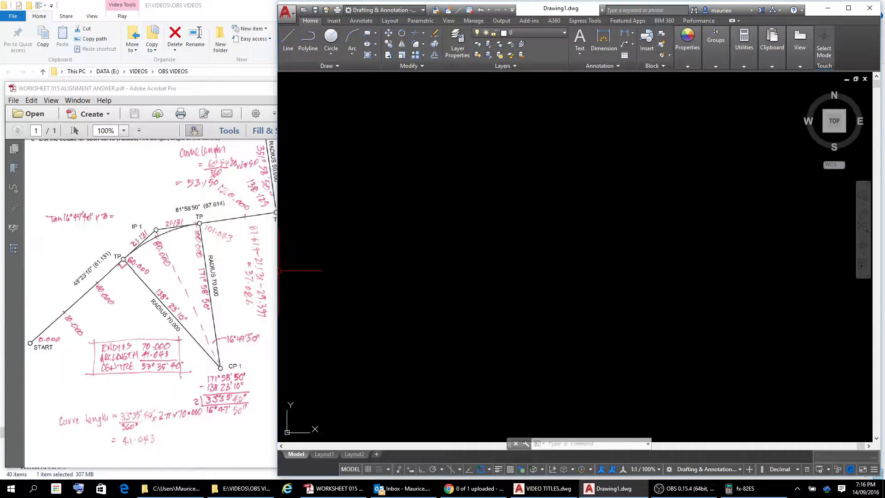
{"action": "left_click", "coordinate": [414, 305]}
{"action": "left_click", "coordinate": [413, 308]}
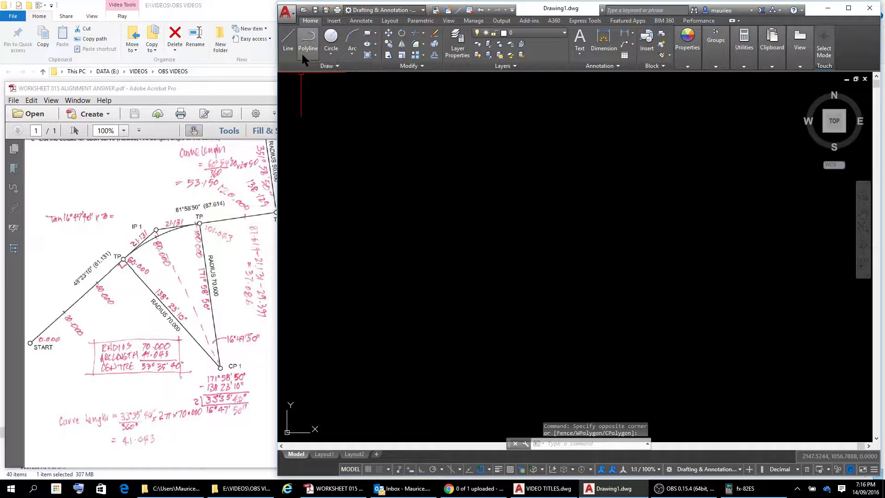
Step: Draw the alignment's first line, from START to IP 1, at an angle of 48D23'10" with a length of 81.131
{"action": "left_click", "coordinate": [287, 36]}
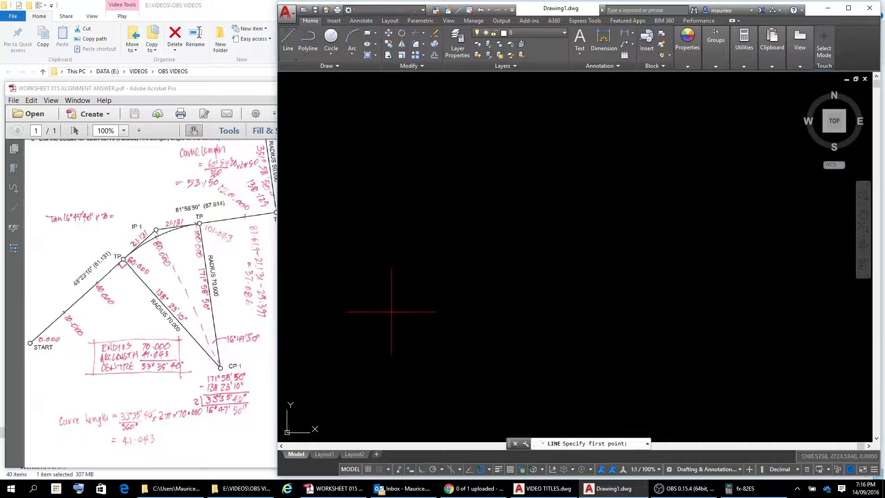
{"action": "left_click", "coordinate": [379, 335]}
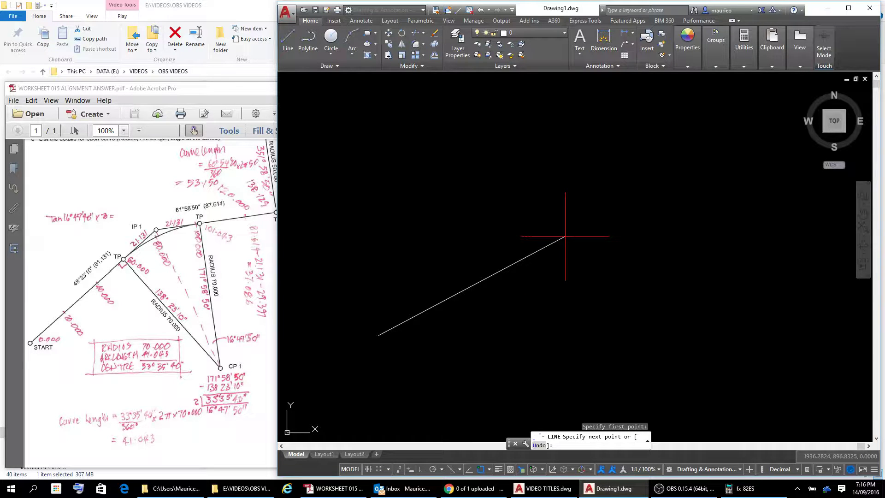
{"action": "key", "text": "F8"}
{"action": "type", "text": "<"}
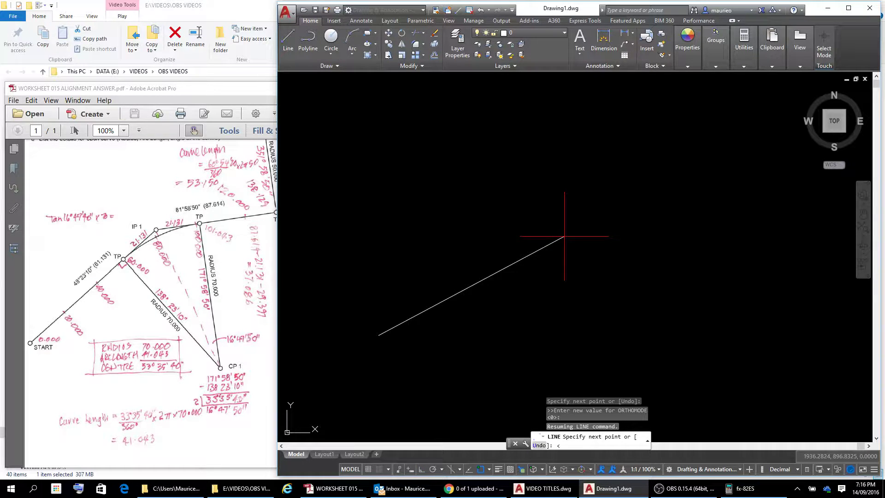
{"action": "type", "text": "48D23'10\""}
{"action": "key", "text": "Return"}
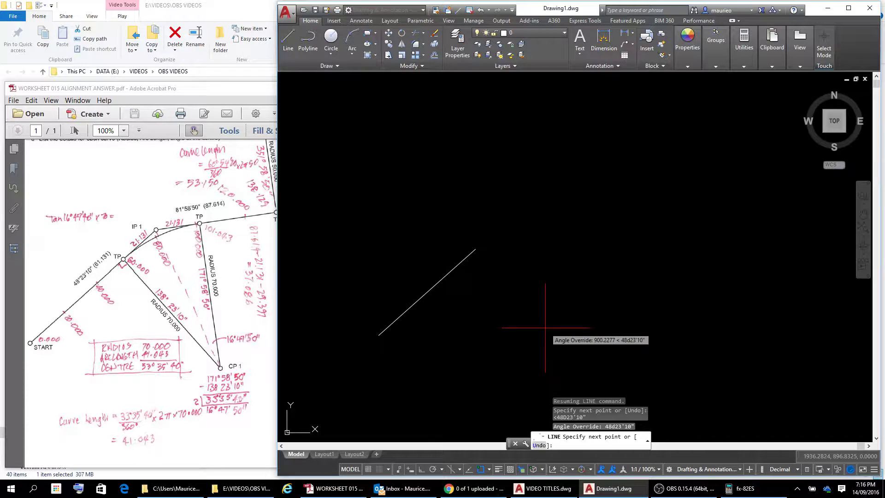
{"action": "type", "text": "81.131"}
{"action": "key", "text": "Return"}
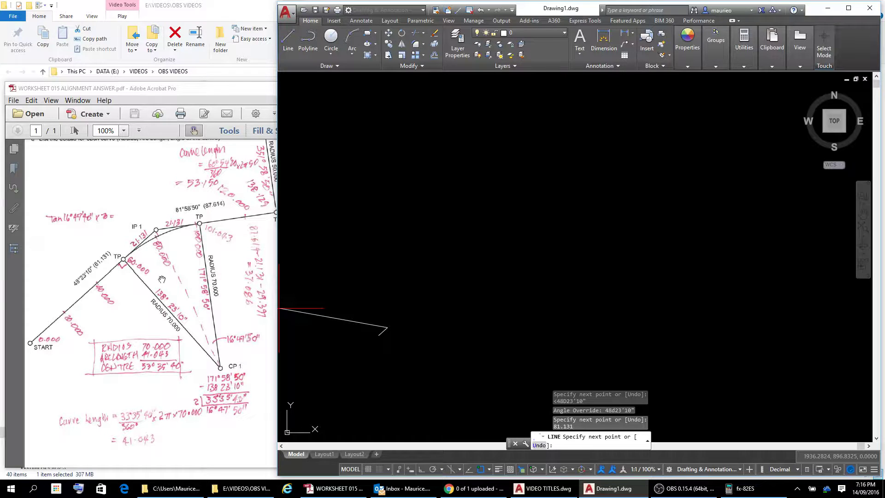
Step: Continue the alignment with the line from IP 1 to IP 2 at an angle of 81D58'50" with a length of 87.614
{"action": "left_click_drag", "start_coordinate": [190, 275], "coordinate": [104, 318]}
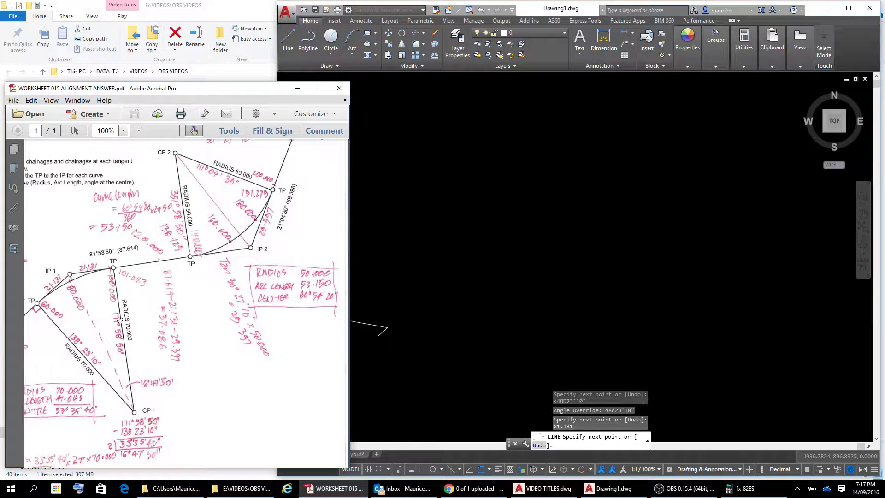
{"action": "left_click", "coordinate": [425, 313]}
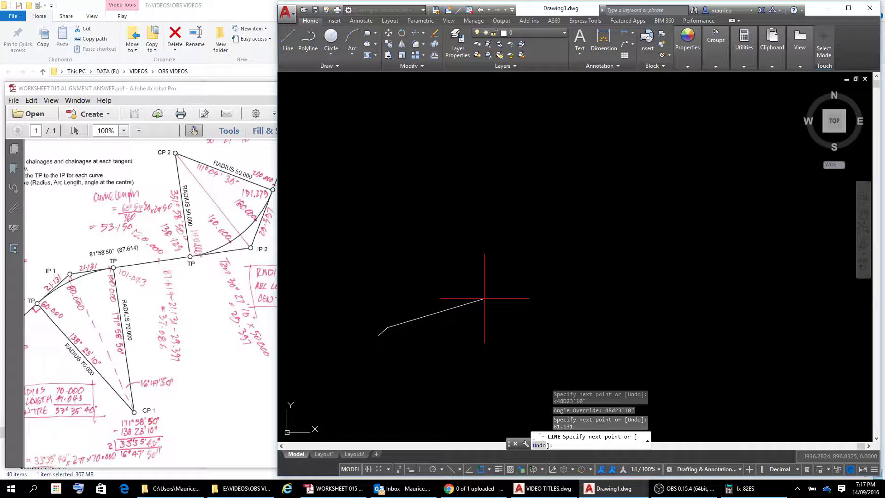
{"action": "key", "text": "F8"}
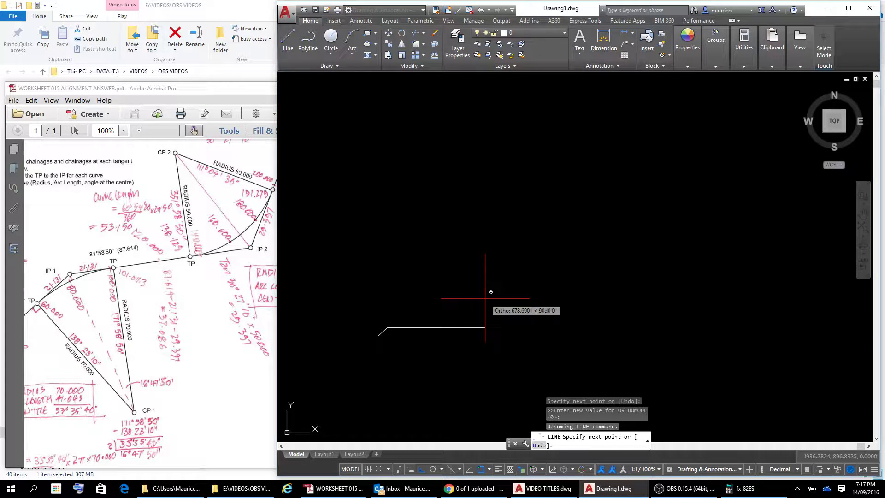
{"action": "key", "text": "F8"}
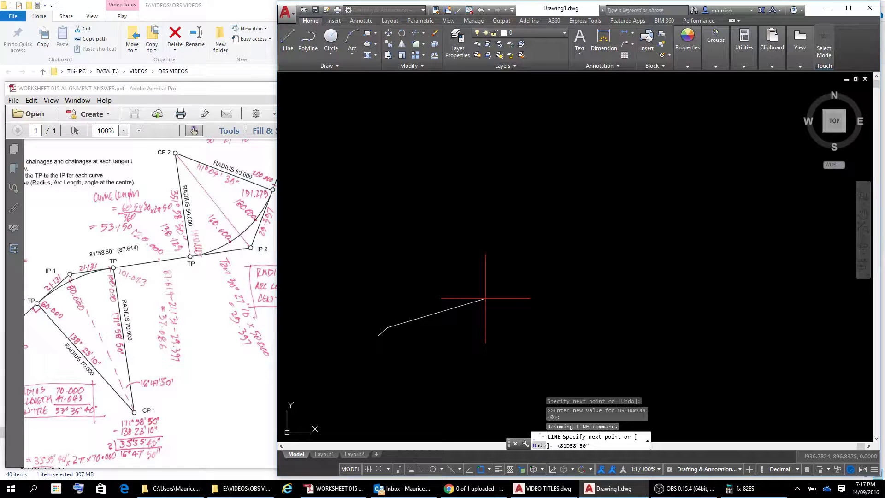
{"action": "key", "text": "Return"}
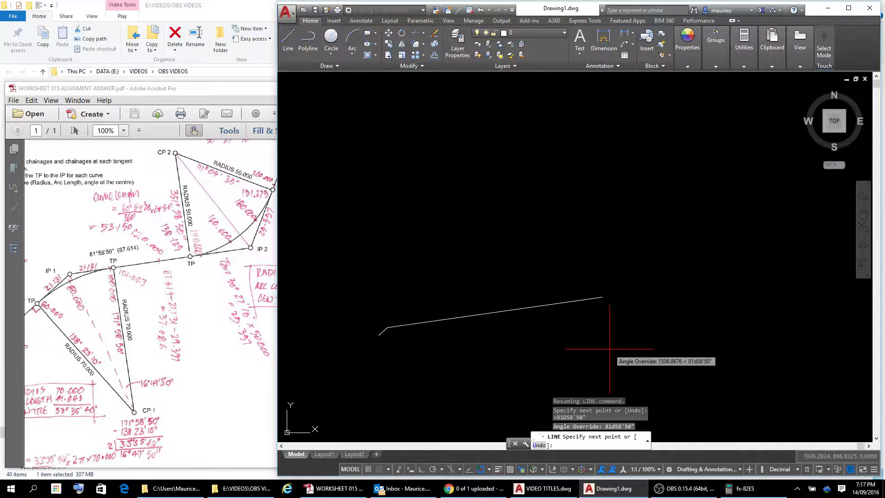
{"action": "type", "text": "87.614"}
{"action": "key", "text": "Return"}
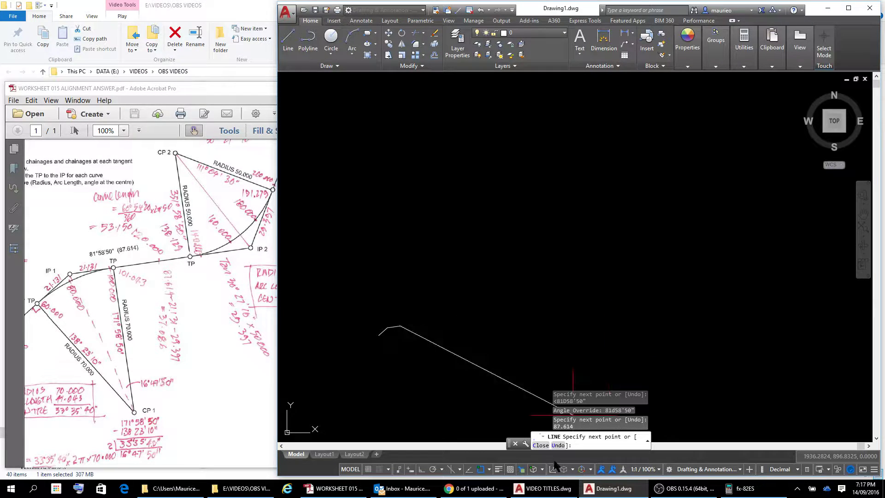
Step: Pan the answer PDF to show the bearing and distance of the line from IP 2 to END
{"action": "left_click", "coordinate": [211, 276]}
{"action": "scroll", "coordinate": [142, 365], "scroll_direction": "up", "scroll_amount": 3}
{"action": "left_click", "coordinate": [462, 261]}
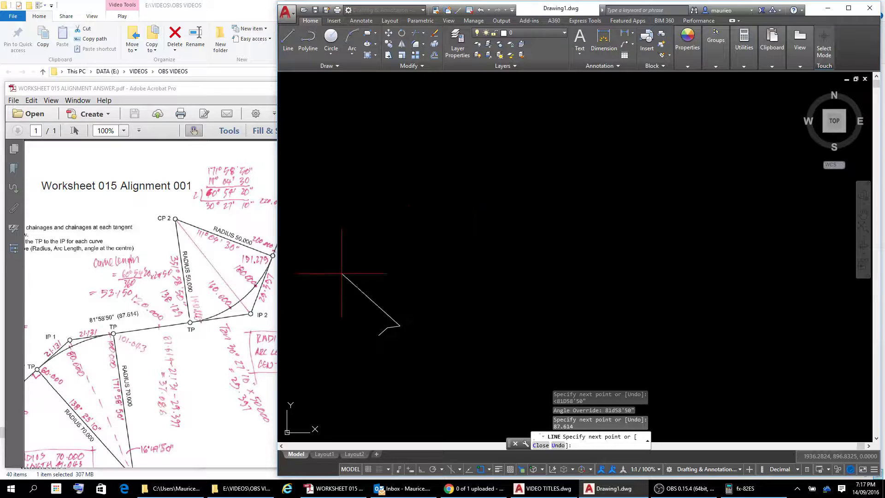
{"action": "left_click", "coordinate": [243, 308]}
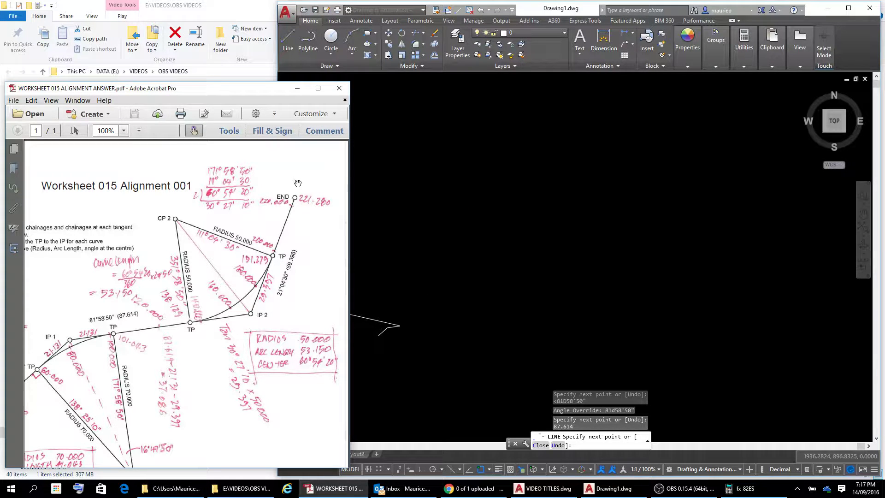
{"action": "left_click", "coordinate": [384, 296]}
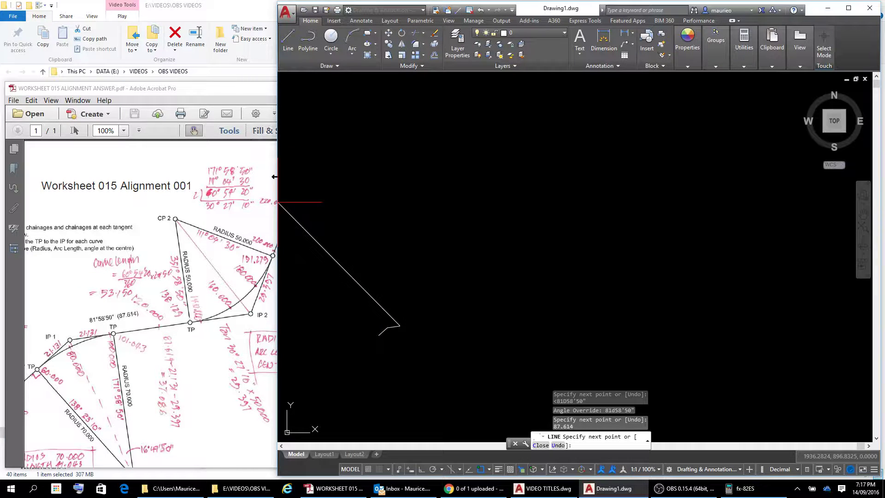
{"action": "left_click", "coordinate": [249, 230]}
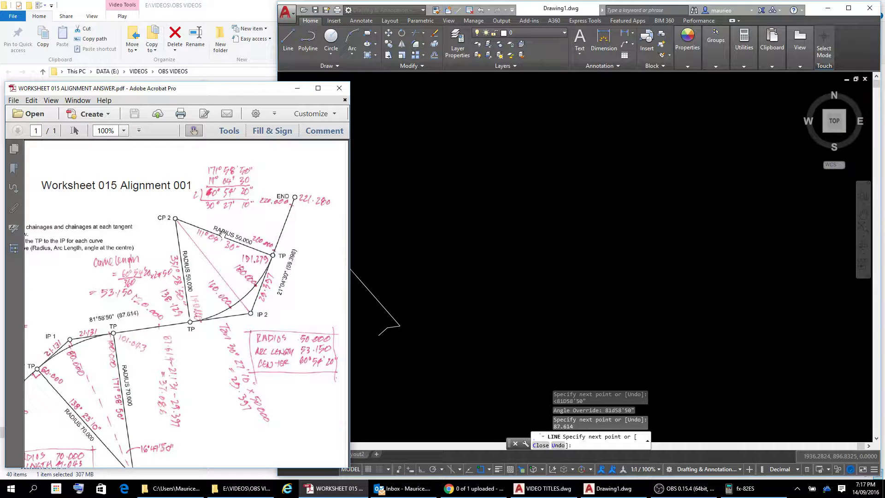
Step: Continue the alignment with the line from IP 2 to END at an angle of 21D03'30" with a length of 59.398
{"action": "left_click", "coordinate": [442, 257]}
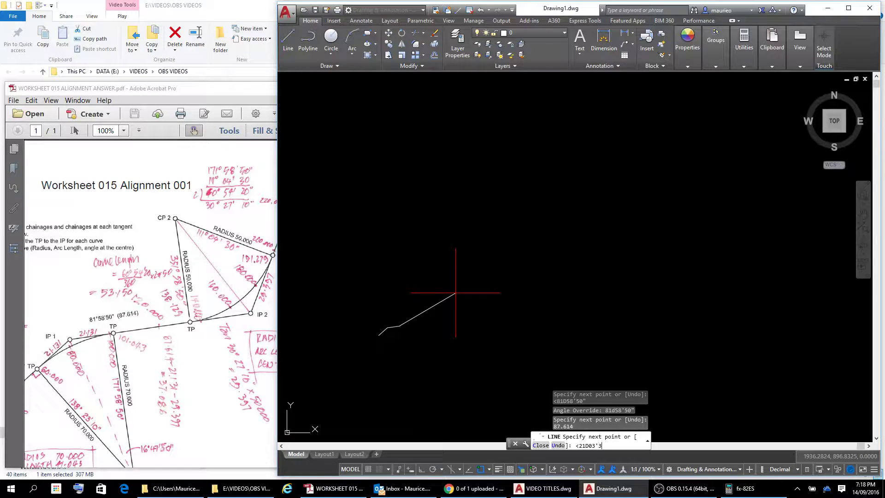
{"action": "type", "text": "0\""}
{"action": "key", "text": "Return"}
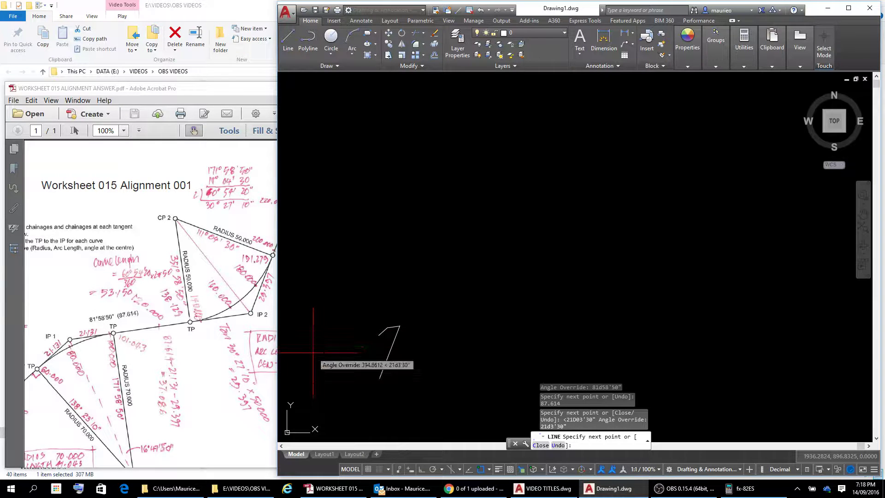
{"action": "left_click", "coordinate": [208, 302]}
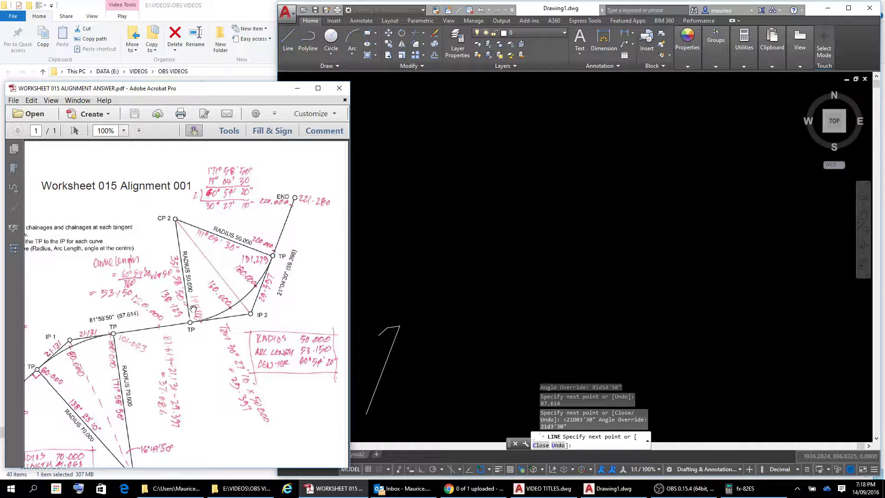
{"action": "left_click", "coordinate": [575, 445]}
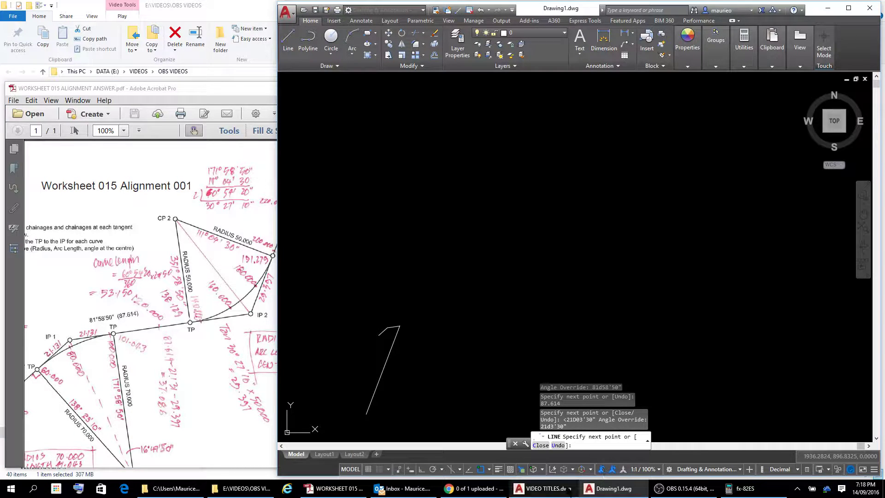
{"action": "mouse_move", "coordinate": [570, 489]}
{"action": "type", "text": "59.398"}
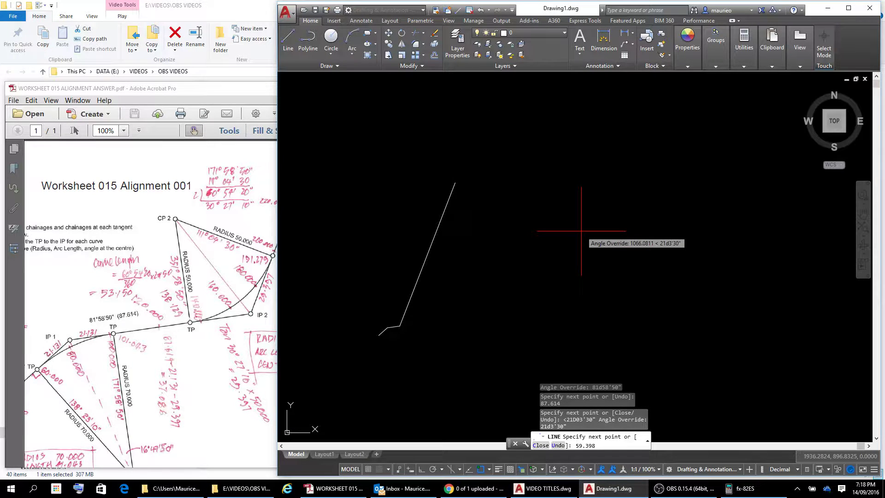
{"action": "key", "text": "Return"}
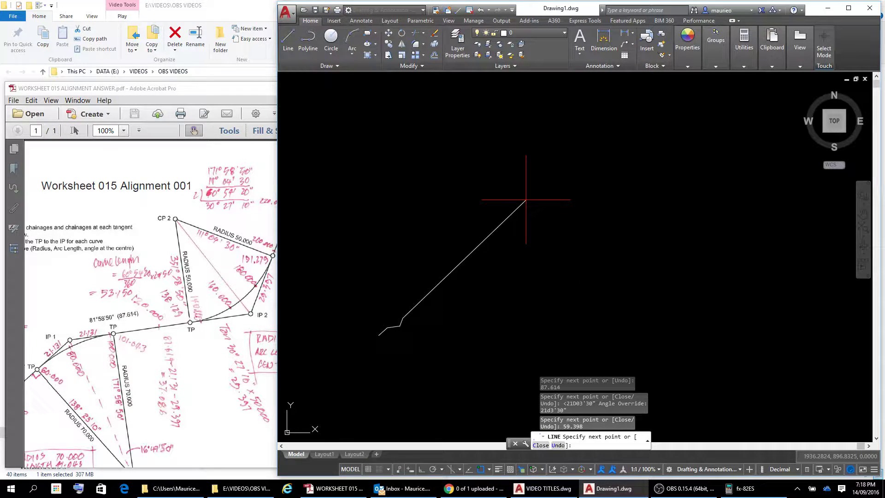
{"action": "key", "text": "Escape"}
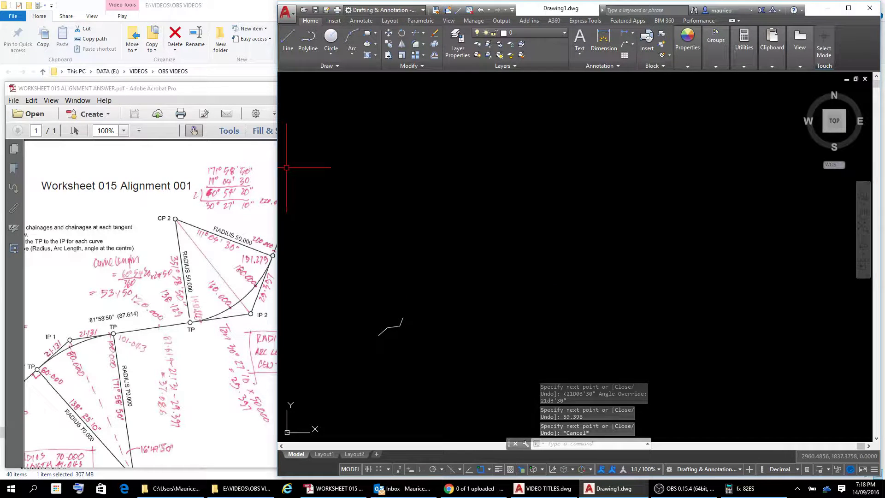
Step: Narrow the AutoCAD window to uncover more of the PDF, and show the START to IP 1 line's properties in a palette clear of the drawing
{"action": "left_click_drag", "start_coordinate": [273, 168], "coordinate": [321, 172]}
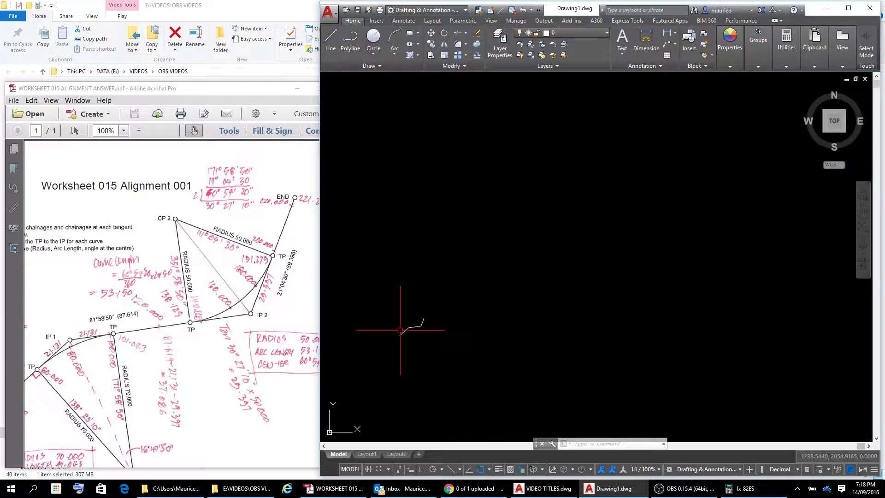
{"action": "left_click", "coordinate": [404, 331]}
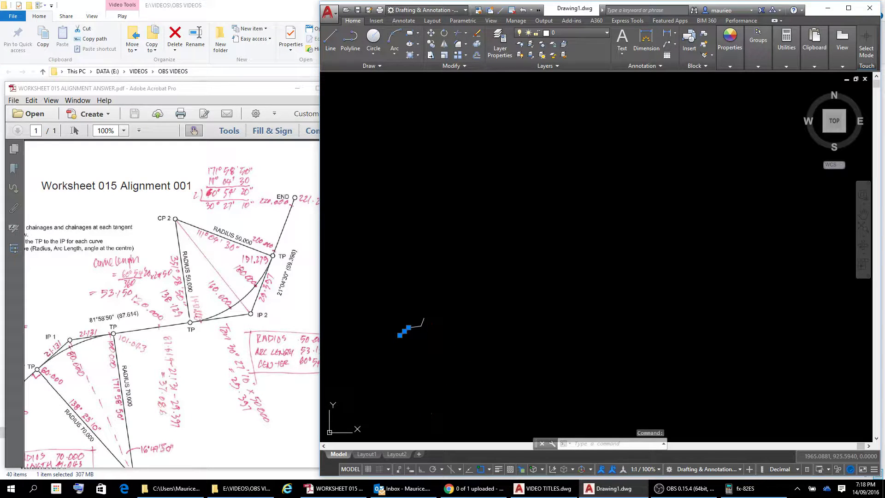
{"action": "right_click", "coordinate": [431, 370]}
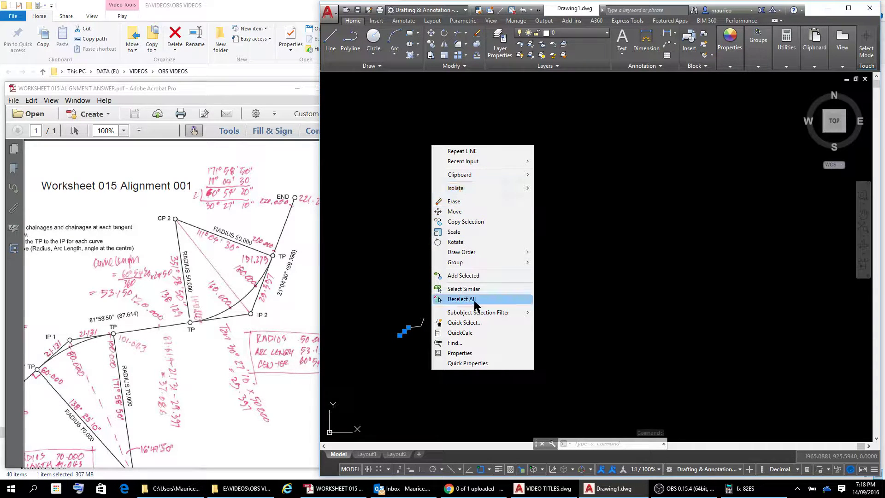
{"action": "left_click", "coordinate": [465, 354]}
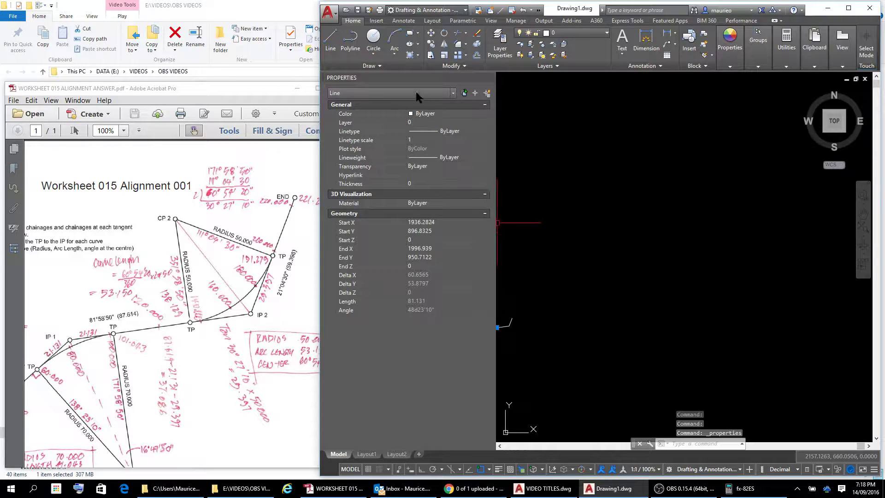
{"action": "mouse_move", "coordinate": [398, 79]}
{"action": "left_mouse_down"}
{"action": "mouse_move", "coordinate": [456, 72]}
{"action": "mouse_move", "coordinate": [600, 81]}
{"action": "mouse_move", "coordinate": [668, 94]}
{"action": "mouse_move", "coordinate": [671, 106]}
{"action": "left_mouse_up"}
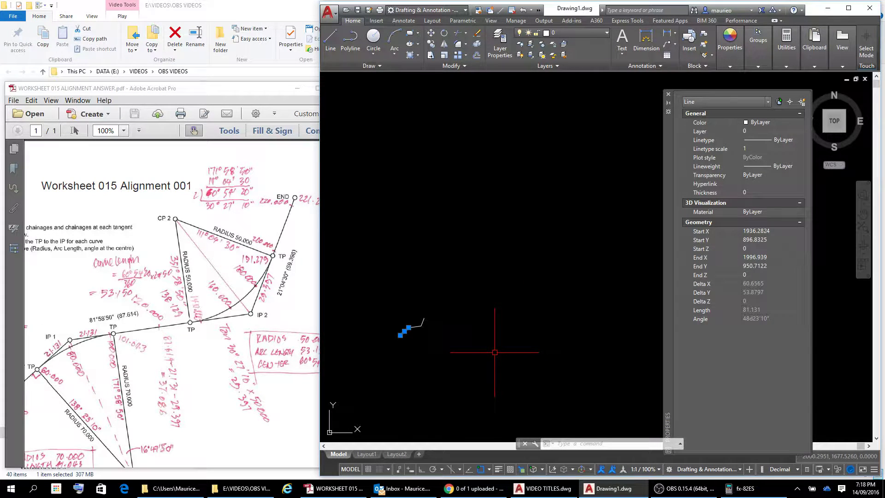
Step: Compare the length and angle of each of the three alignment lines with the values in the answer PDF
{"action": "left_click_drag", "start_coordinate": [112, 361], "coordinate": [109, 379]}
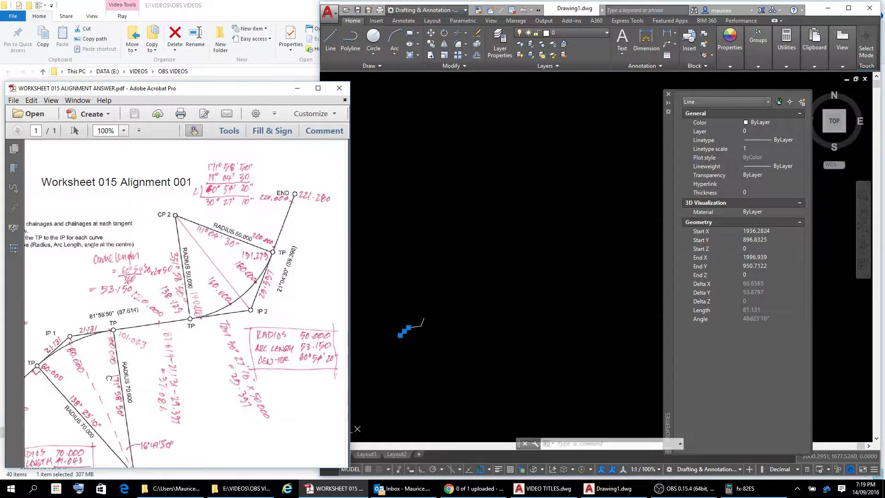
{"action": "left_click", "coordinate": [421, 325]}
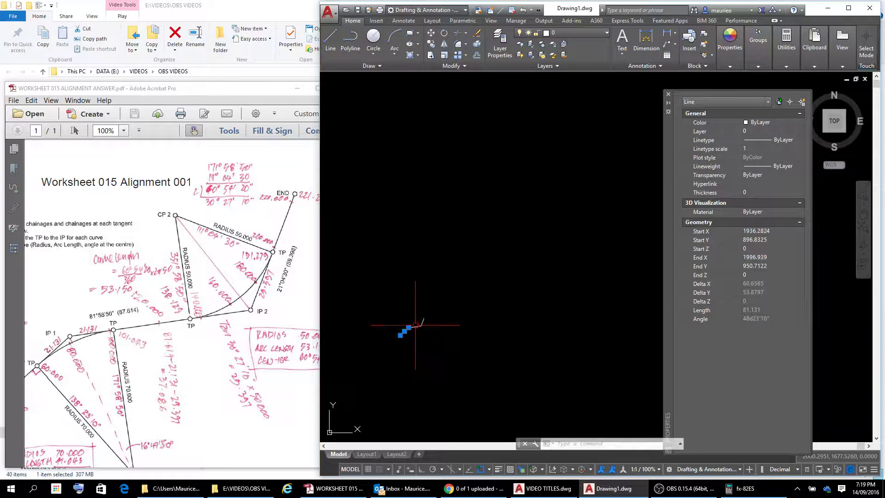
{"action": "left_click", "coordinate": [415, 326]}
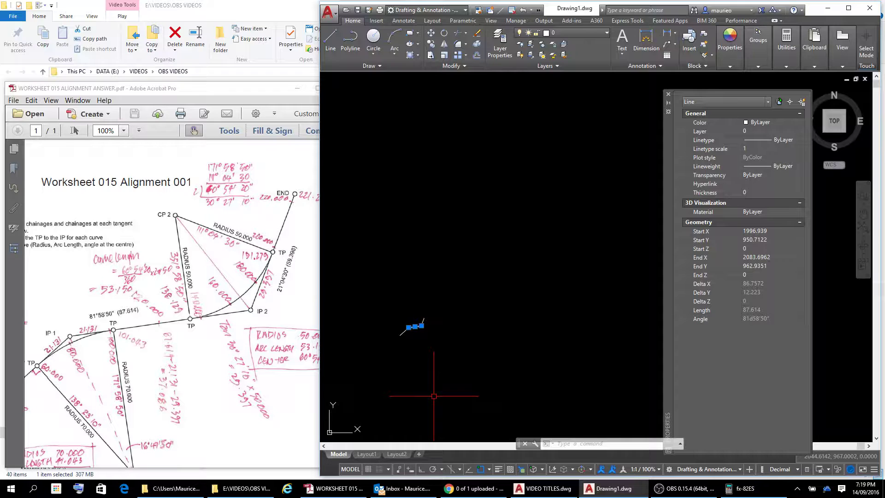
{"action": "left_click", "coordinate": [424, 320]}
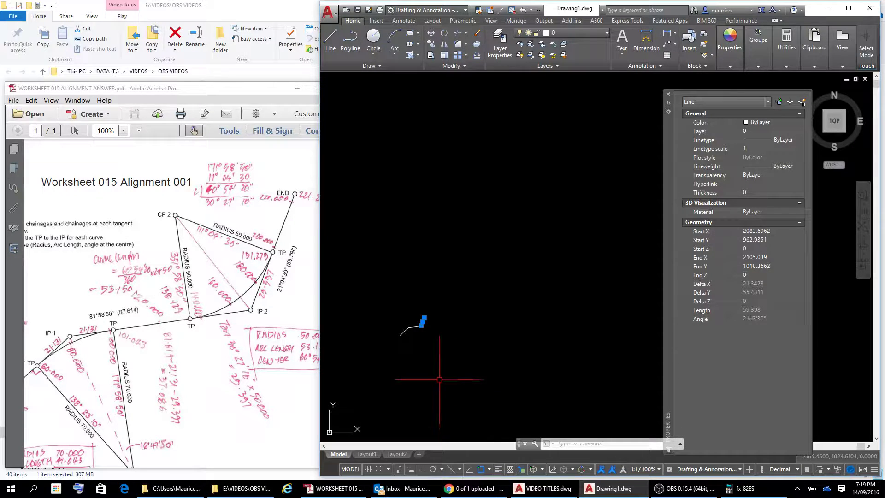
Step: Erase the line from IP 2 to END
{"action": "scroll", "coordinate": [426, 325], "scroll_direction": "up", "scroll_amount": 5}
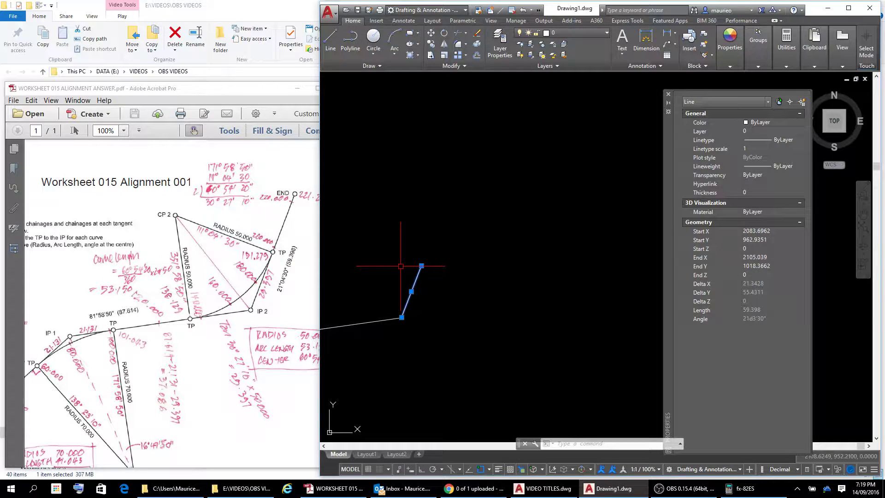
{"action": "key", "text": "Escape"}
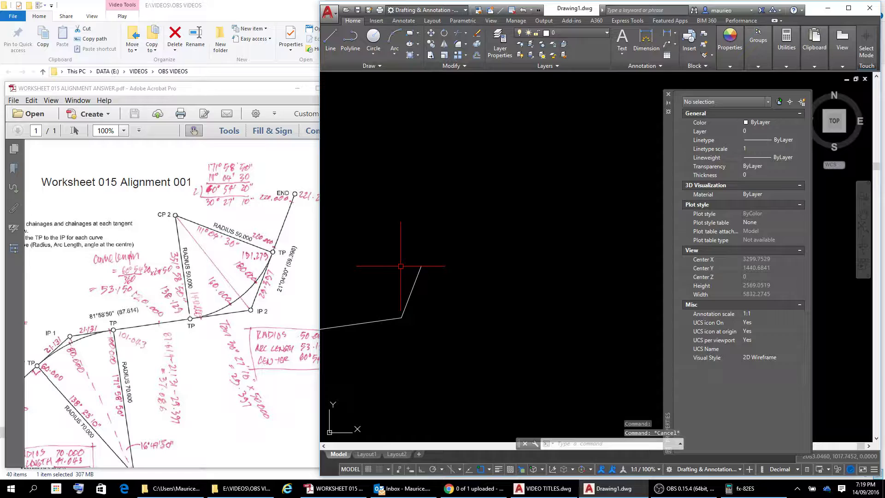
{"action": "left_click", "coordinate": [410, 295]}
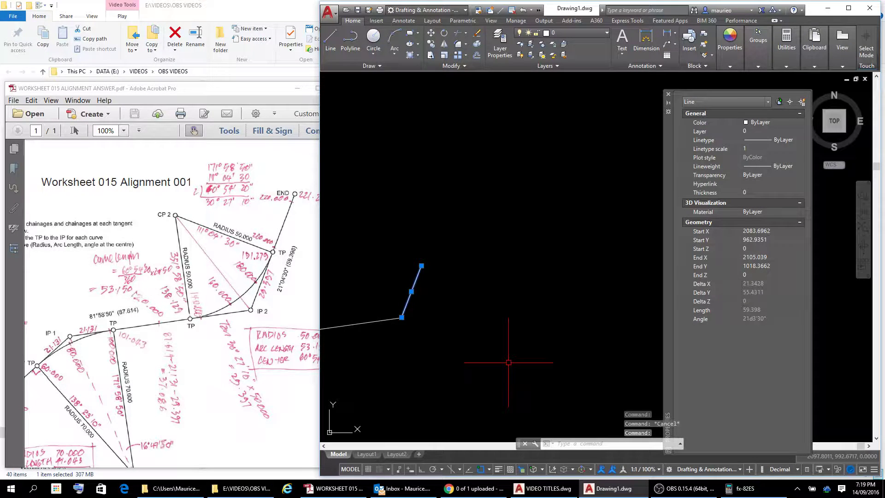
{"action": "key", "text": "Delete"}
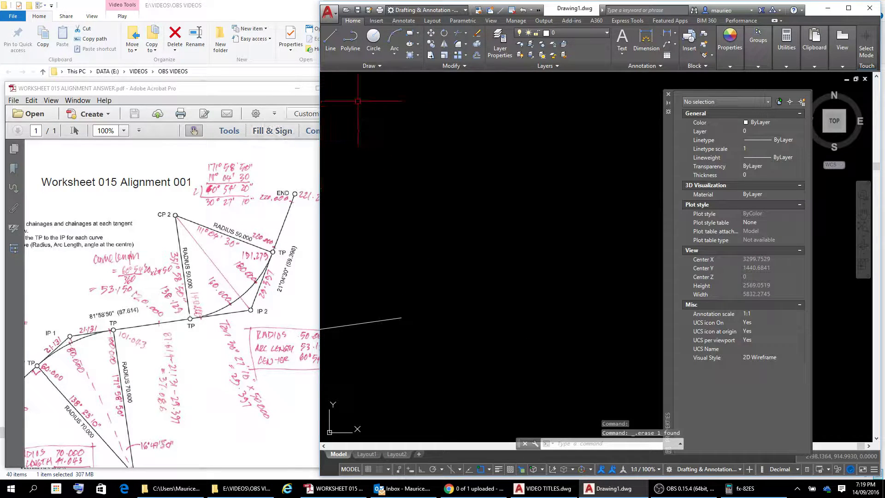
Step: Draw the line from IP 2 to END at an angle of 21D04'30" with a length of 59.398, and check its properties
{"action": "left_click", "coordinate": [331, 40]}
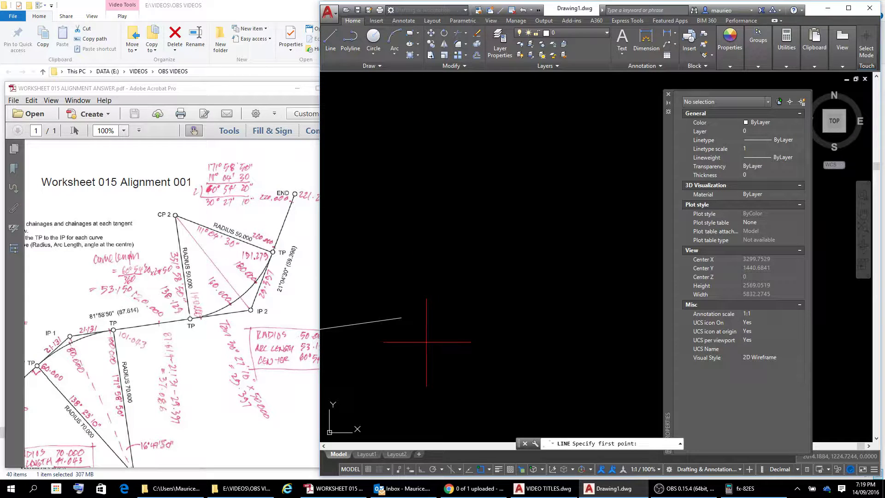
{"action": "left_click", "coordinate": [401, 317]}
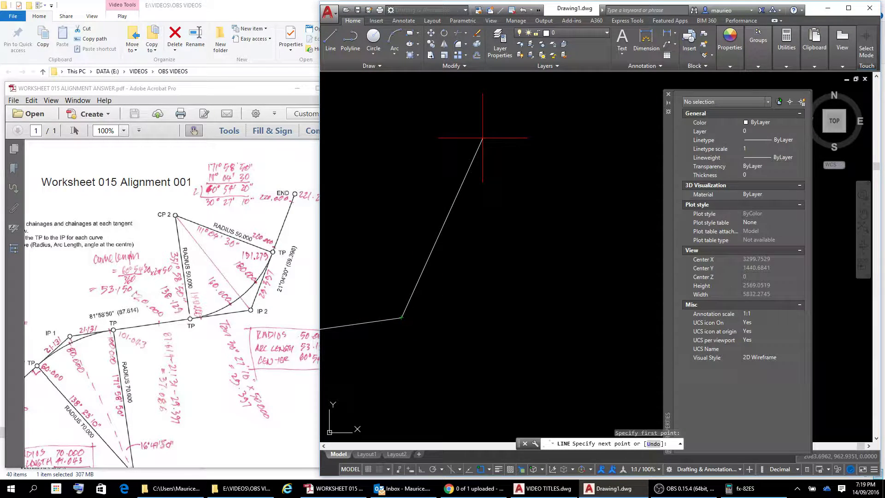
{"action": "type", "text": "<21"}
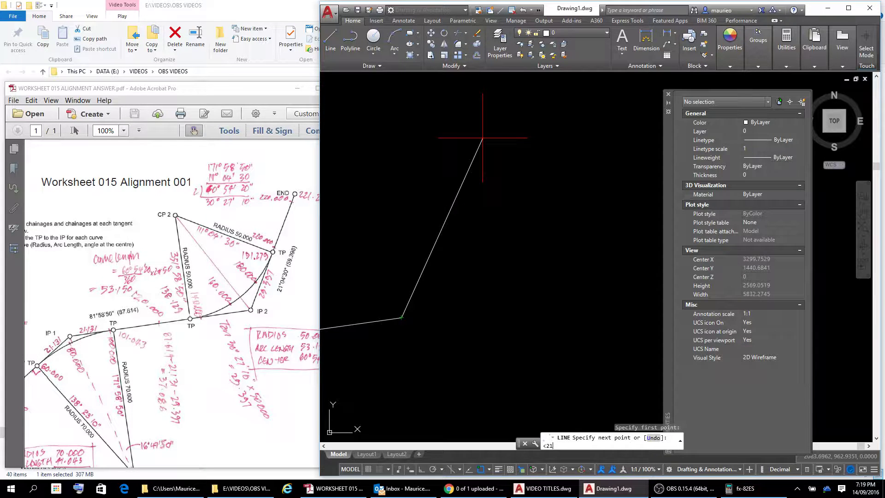
{"action": "type", "text": "D04'30\""}
{"action": "key", "text": "Return"}
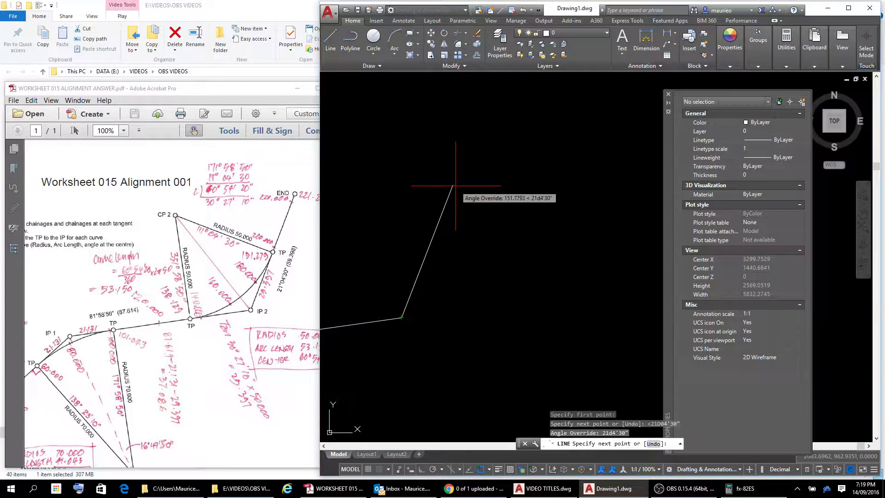
{"action": "type", "text": "59."}
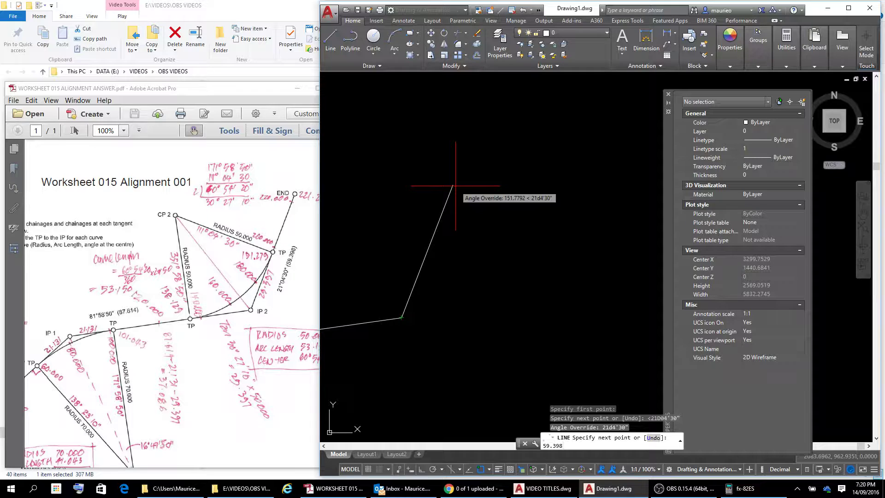
{"action": "type", "text": "398"}
{"action": "key", "text": "Return"}
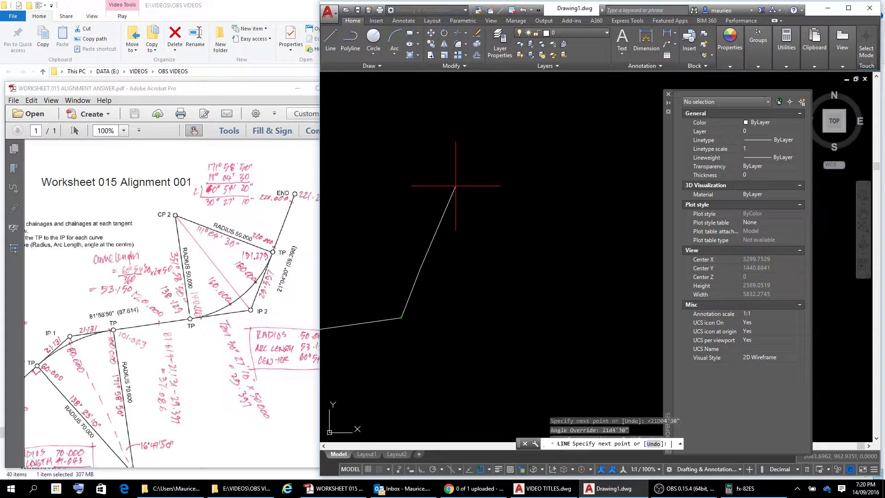
{"action": "key", "text": "Escape"}
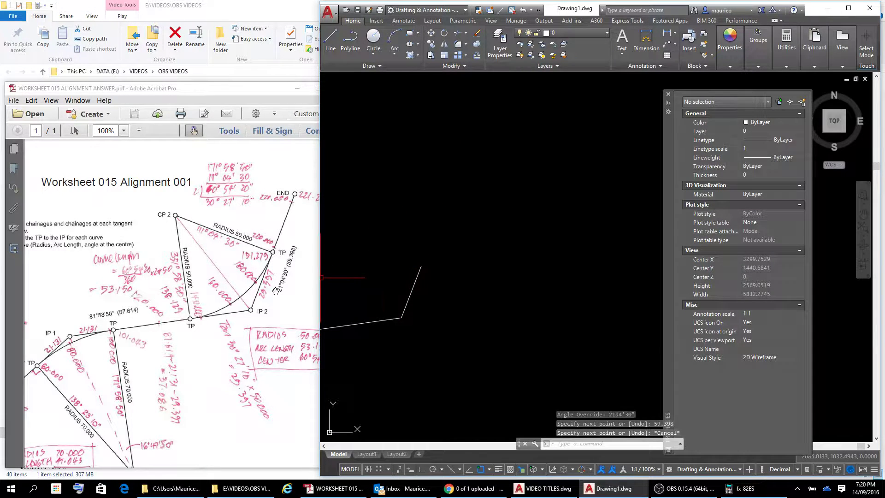
{"action": "left_click", "coordinate": [417, 277]}
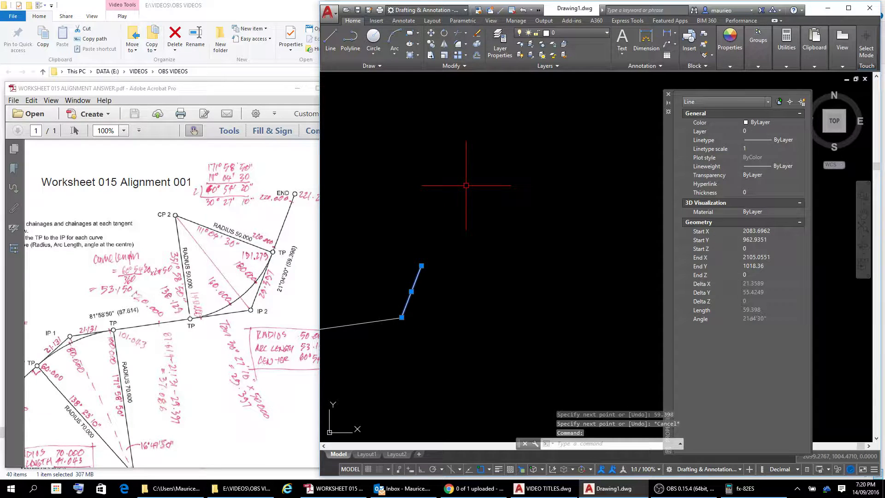
{"action": "key", "text": "Escape"}
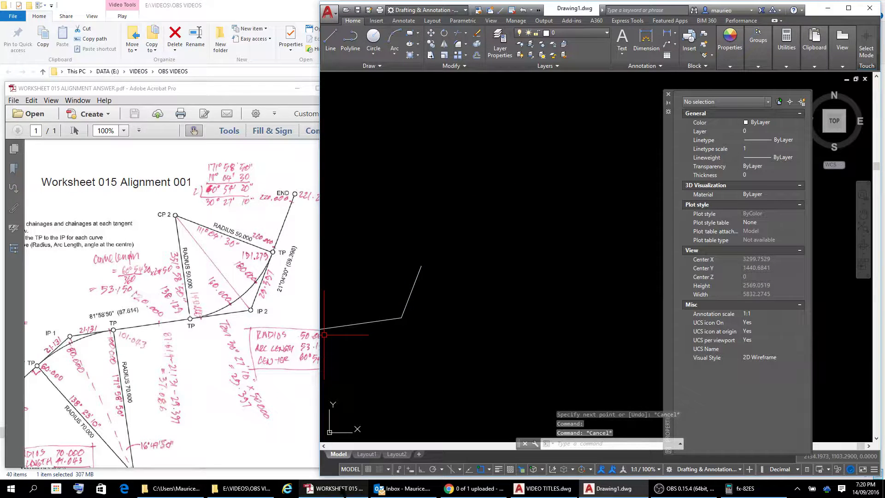
Step: Pan the answer PDF to show the worksheet questions and the alignment from START to the first curve
{"action": "scroll", "coordinate": [103, 400], "scroll_direction": "down", "scroll_amount": 1}
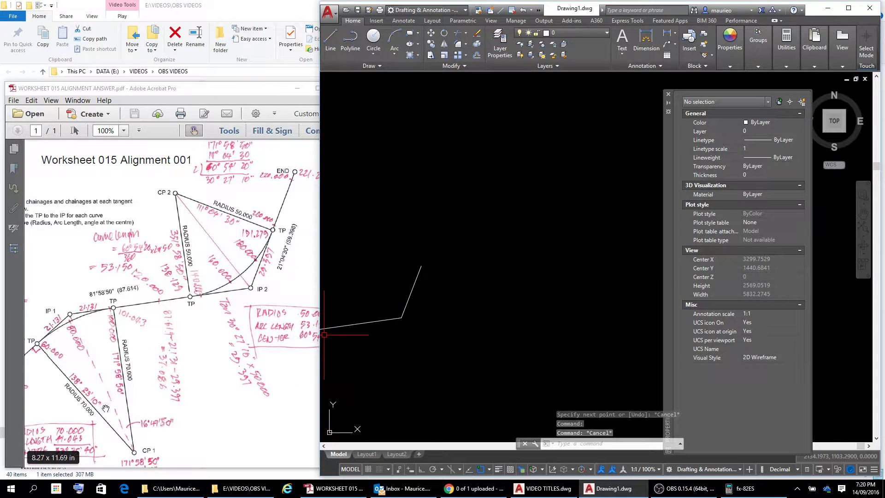
{"action": "left_click_drag", "start_coordinate": [105, 409], "coordinate": [199, 428]}
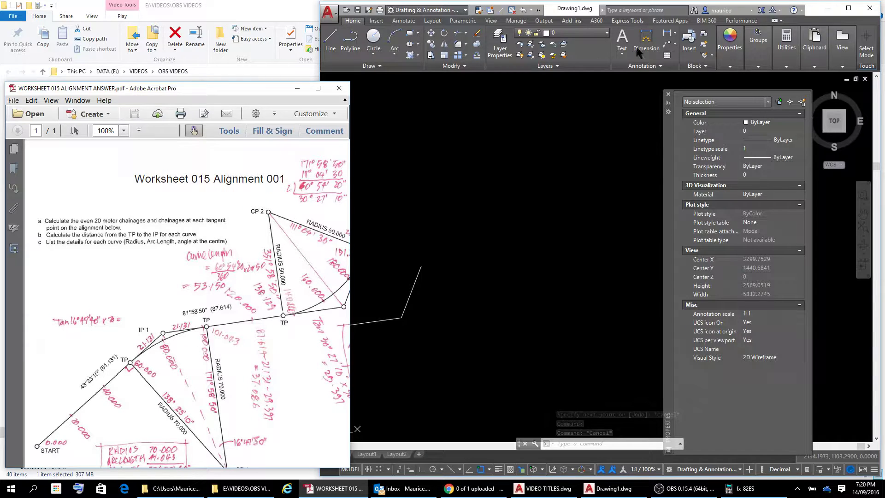
Step: Maximize the AutoCAD window and zoom to the drawing extents, keeping the whole alignment in view
{"action": "left_click", "coordinate": [849, 8]}
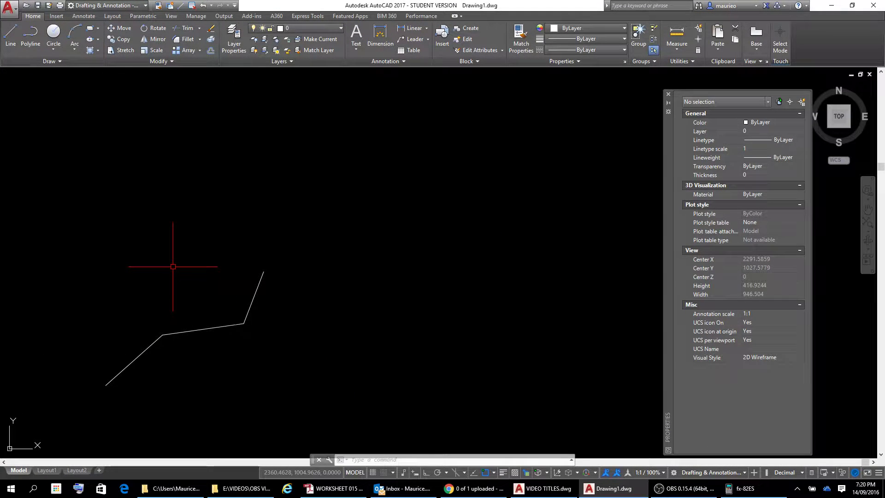
{"action": "type", "text": "z"}
{"action": "key", "text": "Return"}
{"action": "type", "text": "e"}
{"action": "key", "text": "Return"}
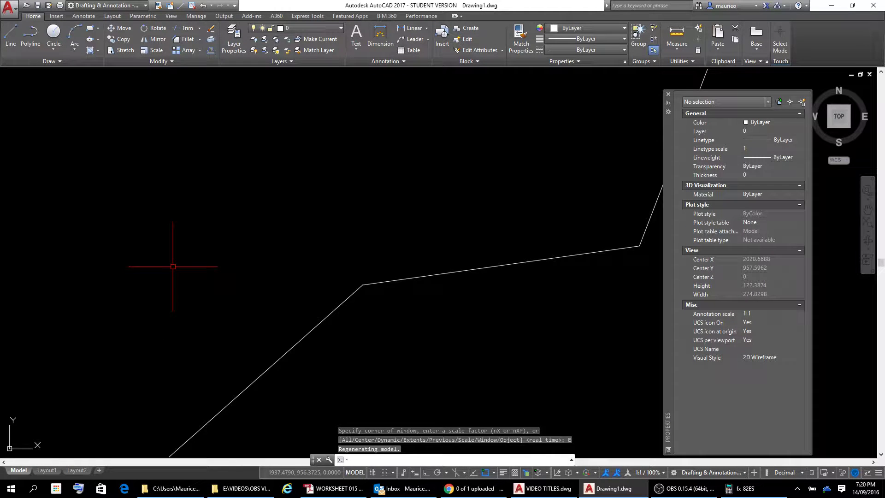
{"action": "scroll", "coordinate": [369, 381], "scroll_direction": "down", "scroll_amount": 4}
{"action": "middle_click_drag", "start_coordinate": [370, 382], "coordinate": [322, 287]}
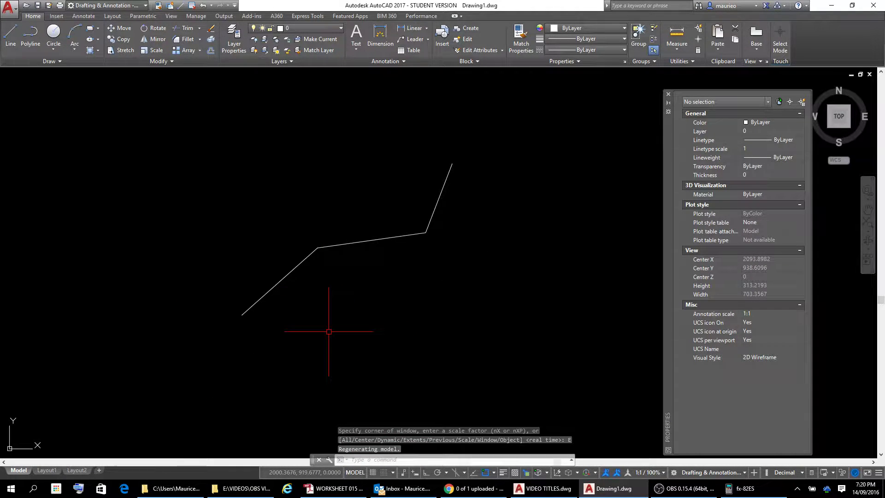
Step: Offset the START to IP 1 and IP 1 to IP 2 lines by 70 towards the centre side of the first curve
{"action": "type", "text": "o"}
{"action": "key", "text": "Return"}
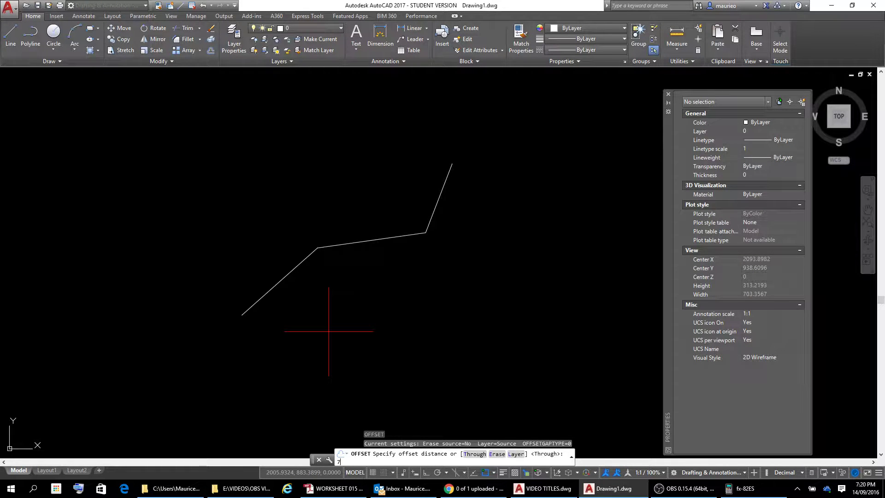
{"action": "type", "text": "70"}
{"action": "key", "text": "Return"}
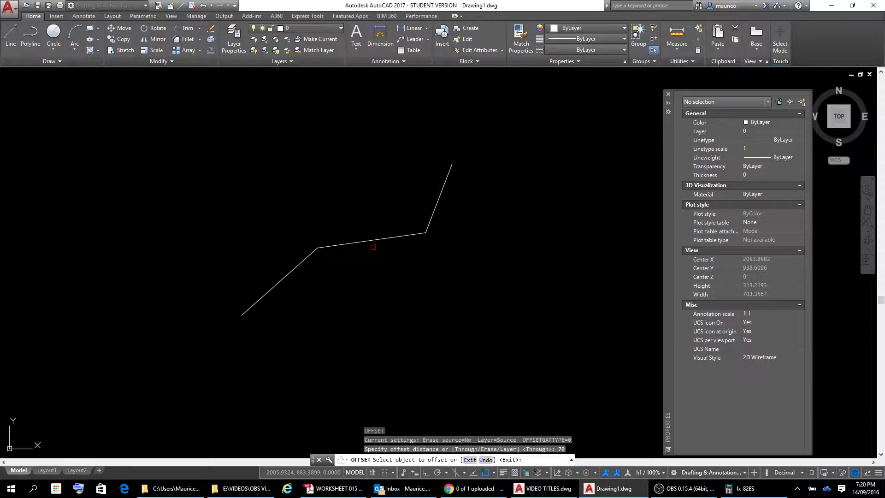
{"action": "left_click", "coordinate": [297, 267]}
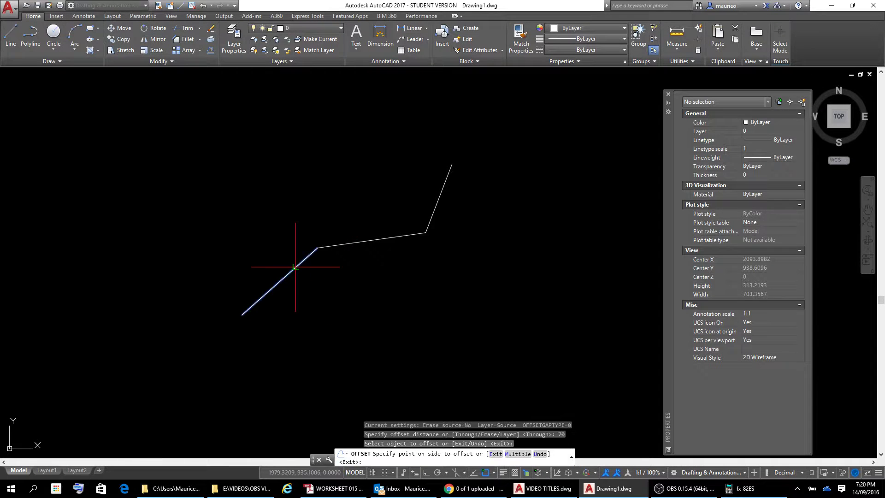
{"action": "left_click", "coordinate": [336, 265]}
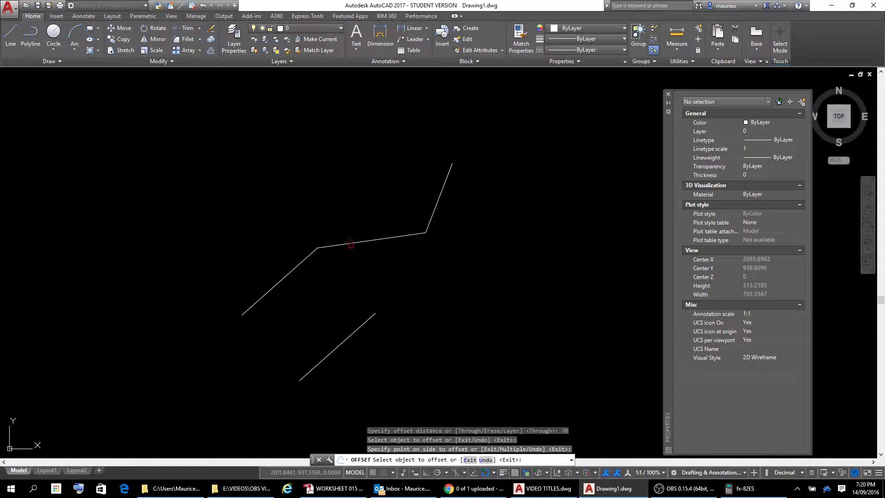
{"action": "left_click", "coordinate": [351, 244]}
{"action": "left_click", "coordinate": [341, 277]}
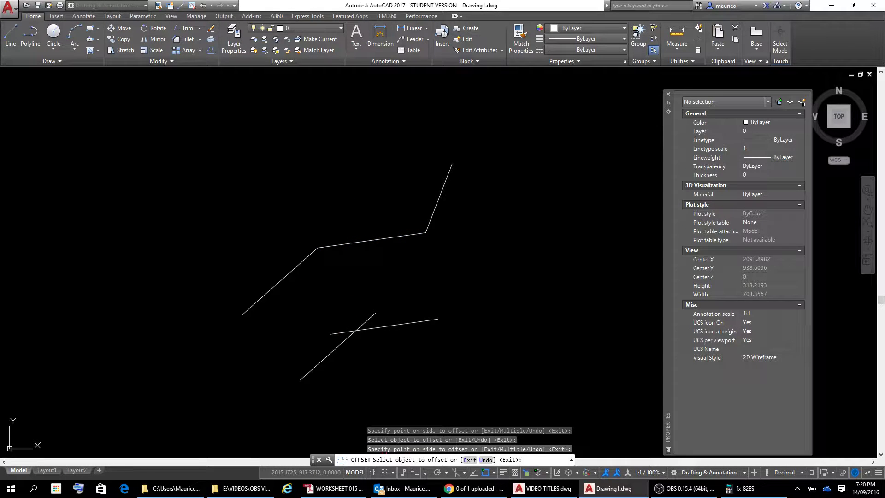
{"action": "key", "text": "Escape"}
{"action": "key", "text": "Escape"}
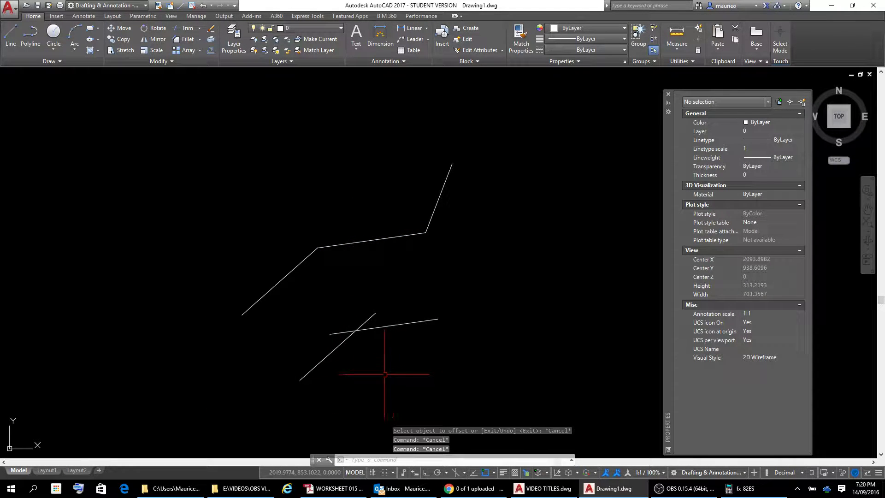
Step: Draw a radius line from the intersection of the two offset lines perpendicular to the START to IP 1 line
{"action": "type", "text": "l"}
{"action": "key", "text": "Return"}
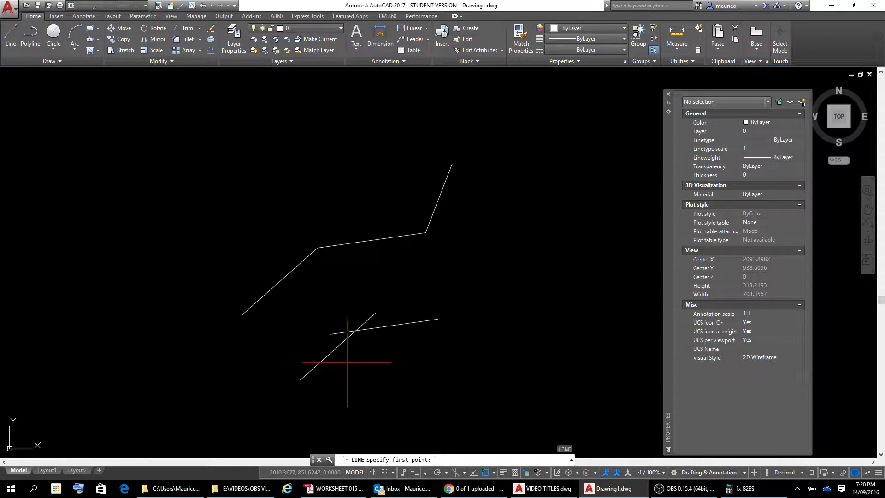
{"action": "left_click", "coordinate": [356, 330]}
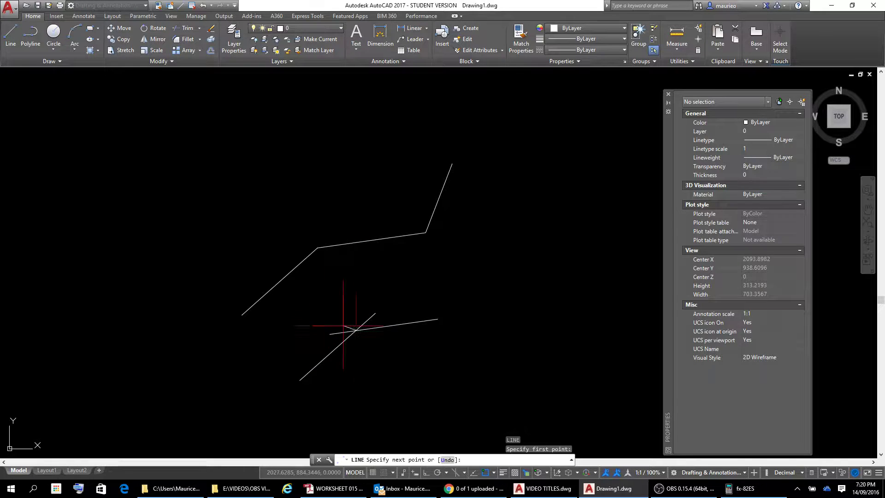
{"action": "left_click", "coordinate": [297, 266]}
{"action": "key", "text": "Escape"}
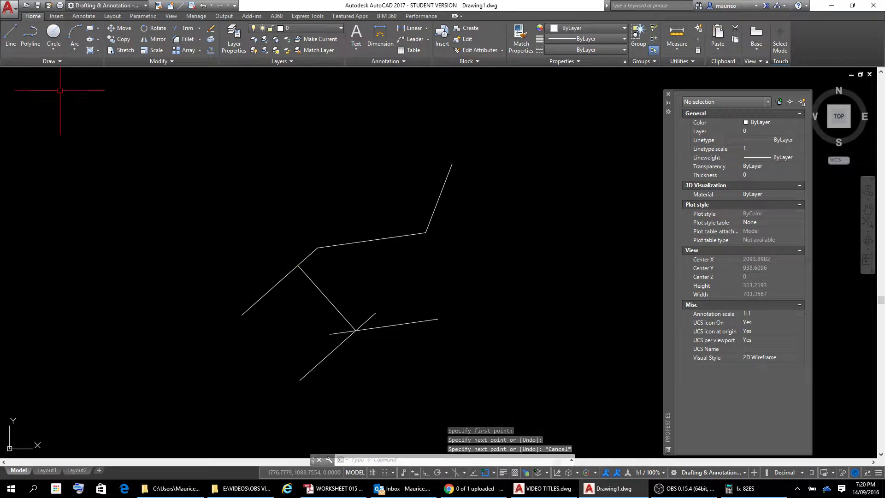
Step: Try to draw the second radius line from the offset lines' intersection perpendicular to the IP 1 to IP 2 line
{"action": "key", "text": "Return"}
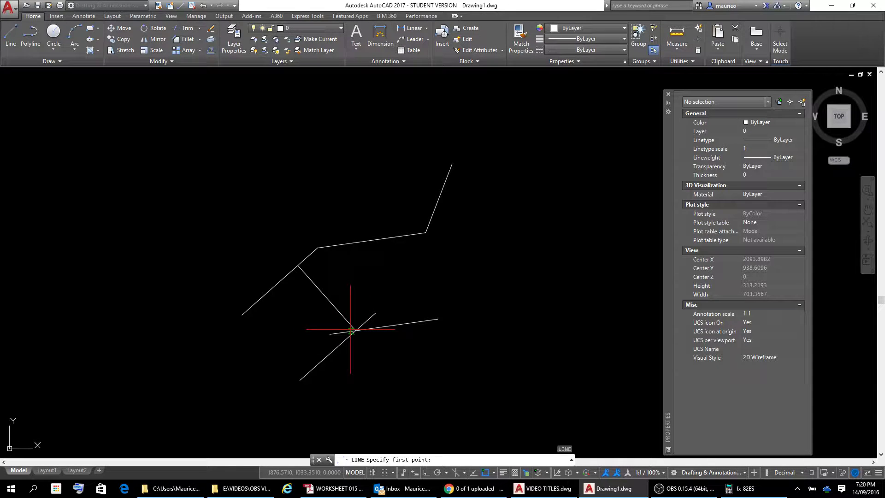
{"action": "left_click", "coordinate": [354, 330]}
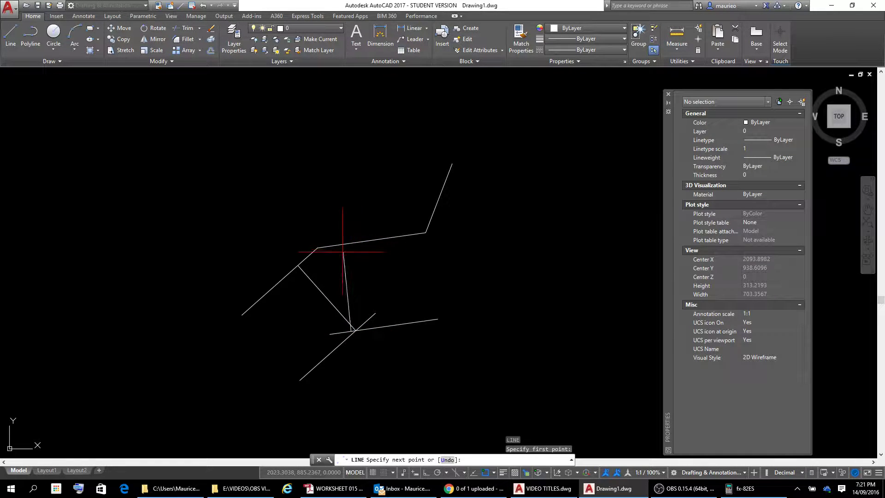
{"action": "left_click", "coordinate": [342, 246]}
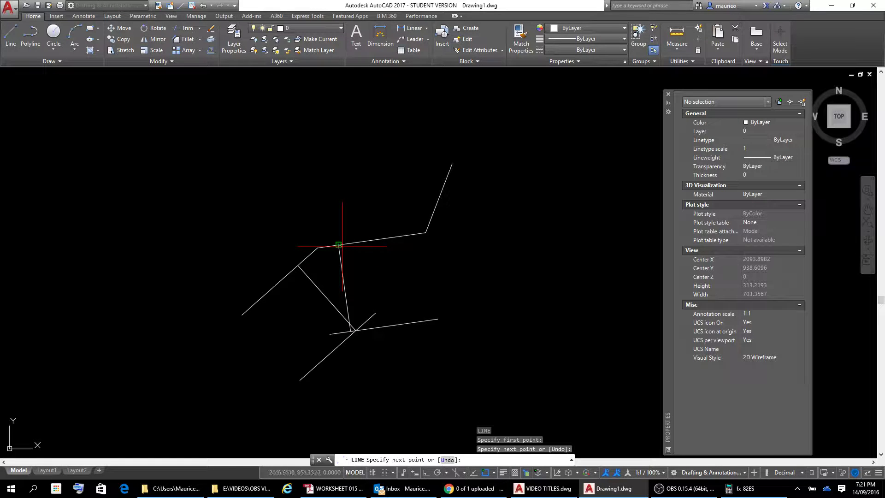
{"action": "key", "text": "Escape"}
{"action": "key", "text": "Escape"}
{"action": "key", "text": "Escape"}
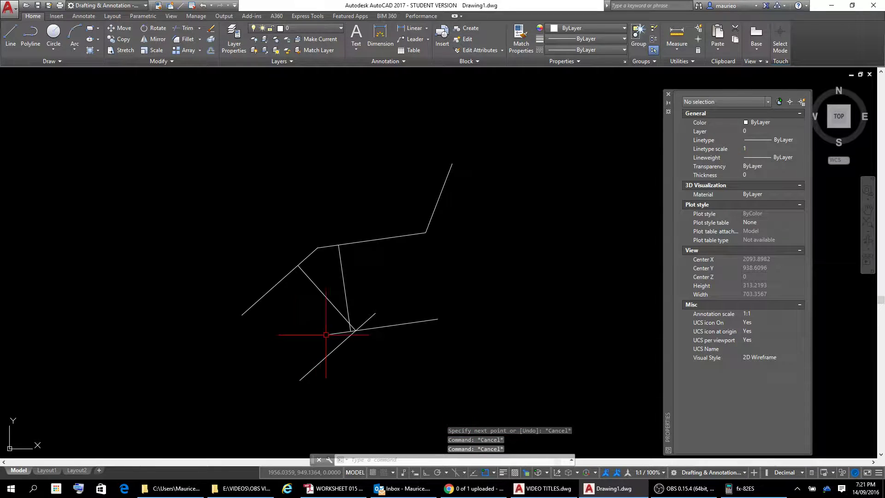
Step: Erase the second radius line that starts off the offset lines' intersection
{"action": "scroll", "coordinate": [333, 333], "scroll_direction": "up", "scroll_amount": 6}
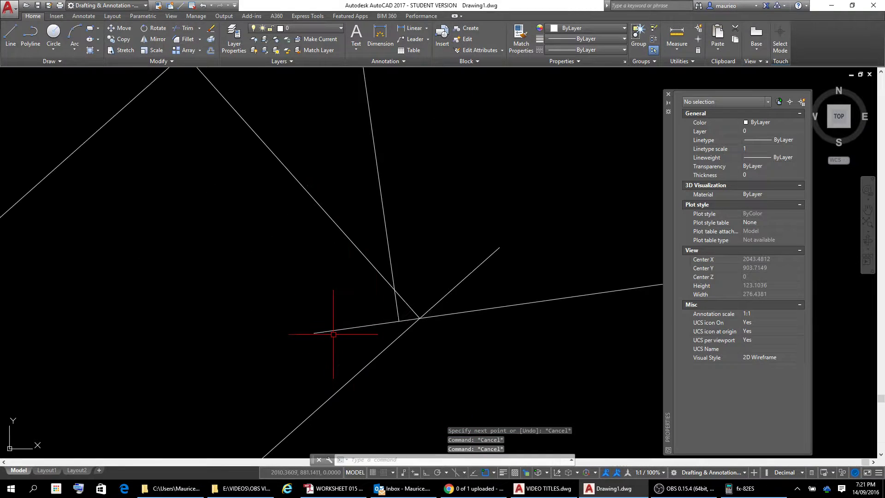
{"action": "left_click", "coordinate": [387, 240]}
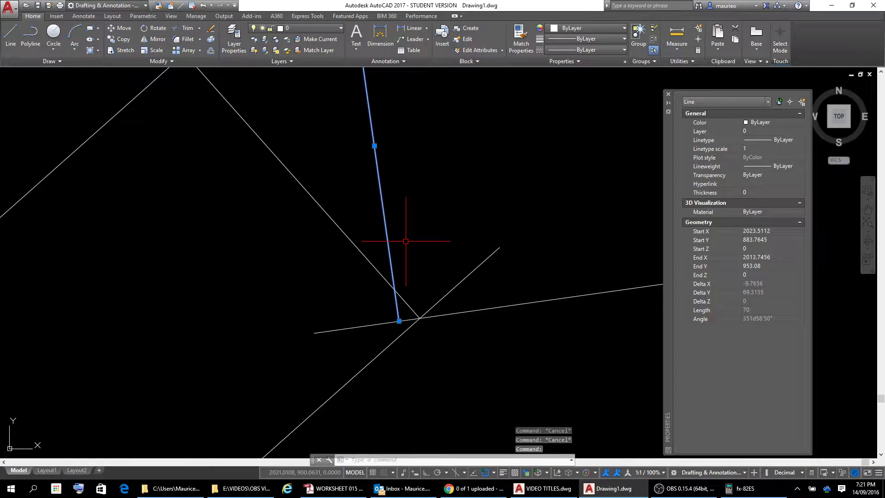
{"action": "key", "text": "Delete"}
{"action": "scroll", "coordinate": [458, 269], "scroll_direction": "down", "scroll_amount": 3}
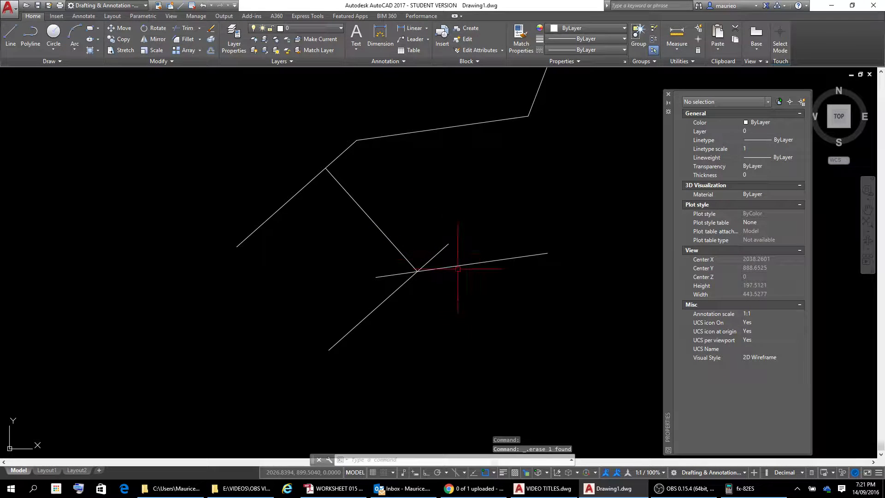
Step: Draw a radius line from the exact intersection of the offset lines perpendicular to the IP 1 to IP 2 line
{"action": "type", "text": "l"}
{"action": "key", "text": "Return"}
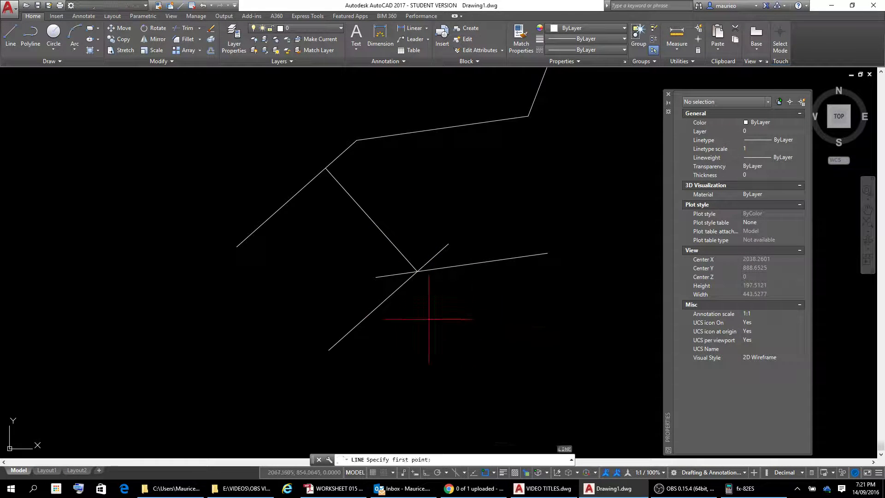
{"action": "left_click", "coordinate": [417, 271]}
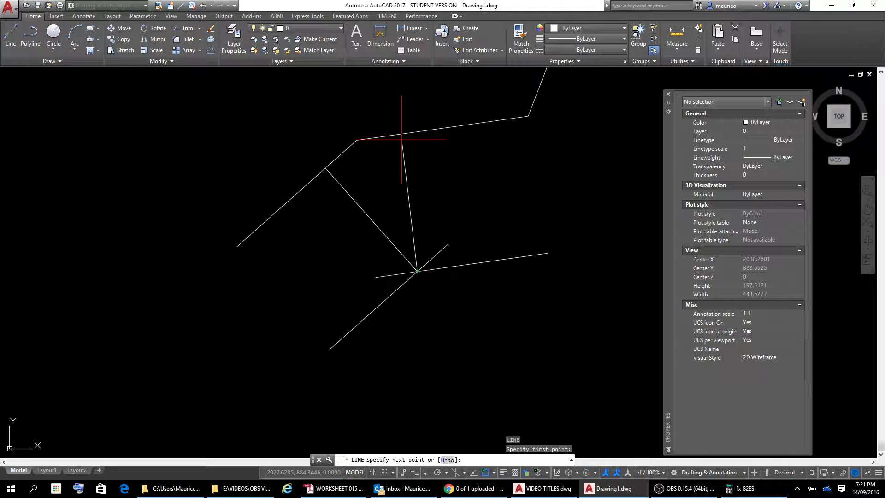
{"action": "left_click", "coordinate": [402, 137]}
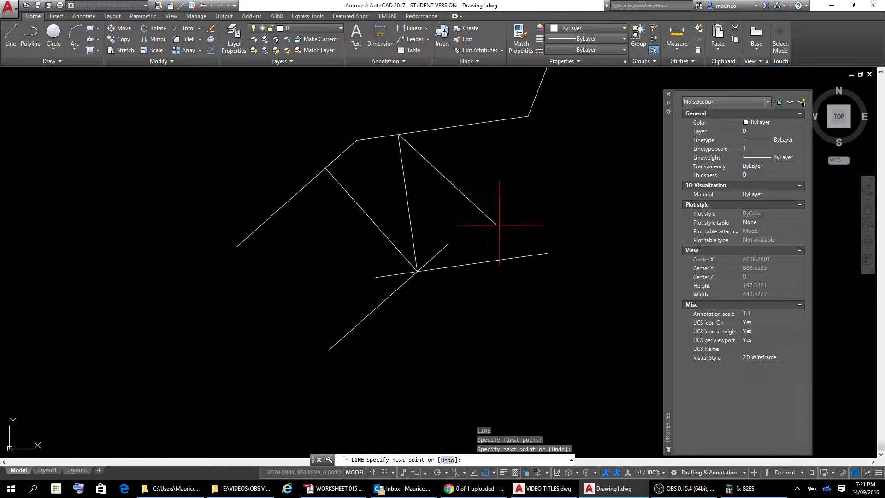
{"action": "key", "text": "Escape"}
{"action": "key", "text": "Escape"}
{"action": "key", "text": "Escape"}
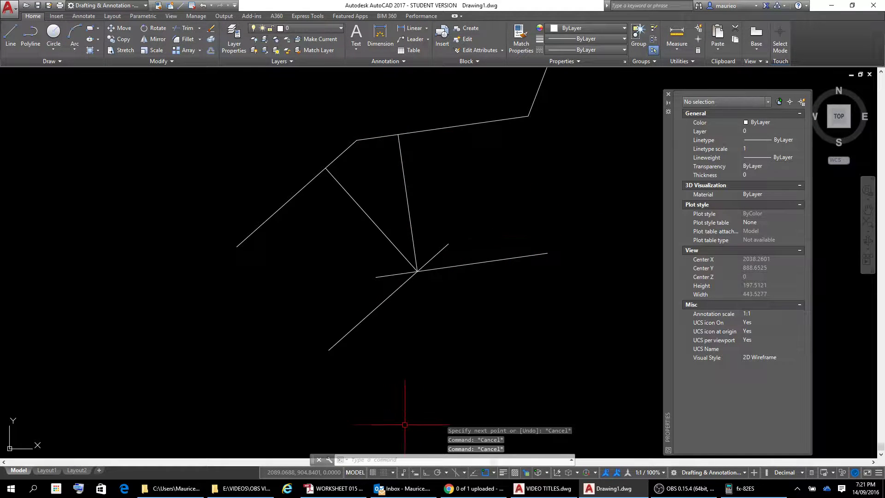
Step: Check the length and angle of the first two alignment lines and of the radius line perpendicular to each
{"action": "left_click", "coordinate": [311, 183]}
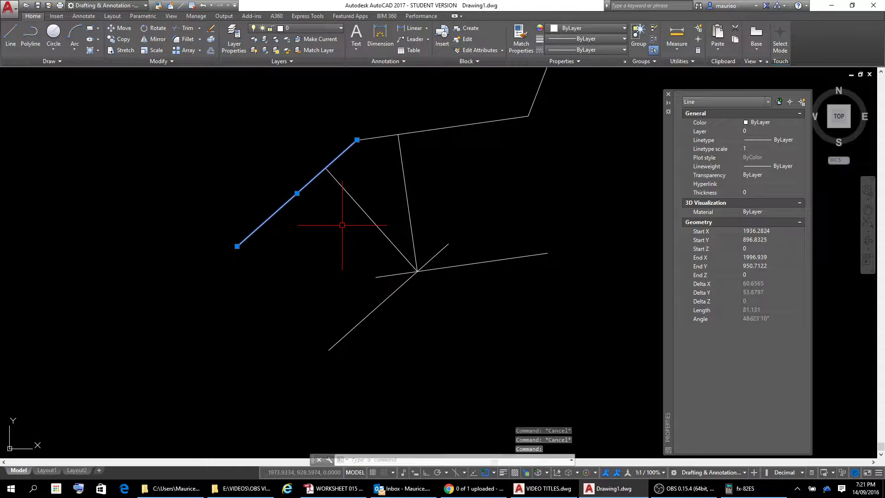
{"action": "key", "text": "Escape"}
{"action": "left_click", "coordinate": [358, 208]}
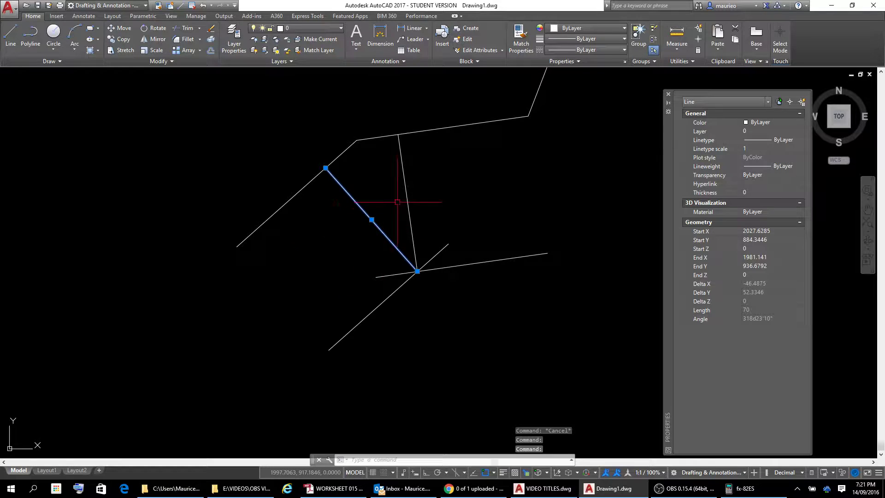
{"action": "left_click", "coordinate": [405, 133]}
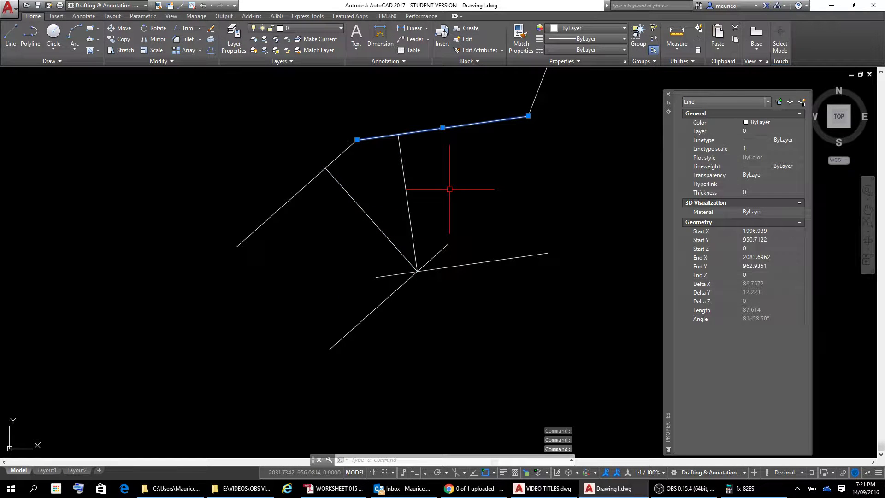
{"action": "left_click", "coordinate": [404, 185]}
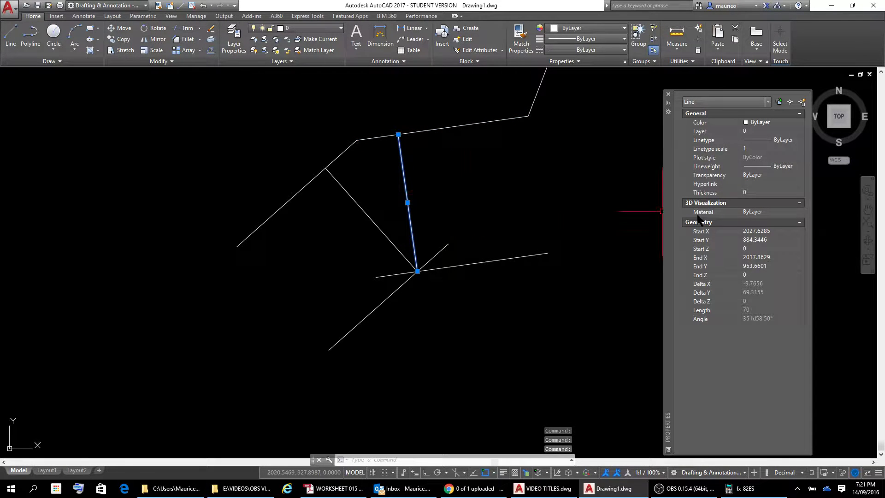
Step: Erase the two offset lines crossing at the first curve's centre, keeping both radius lines
{"action": "scroll", "coordinate": [518, 196], "scroll_direction": "down", "scroll_amount": 4}
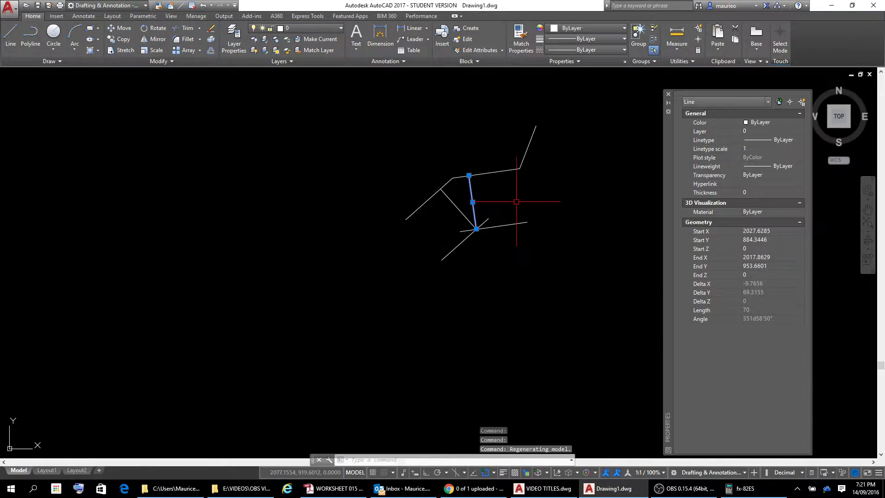
{"action": "scroll", "coordinate": [455, 263], "scroll_direction": "up", "scroll_amount": 4}
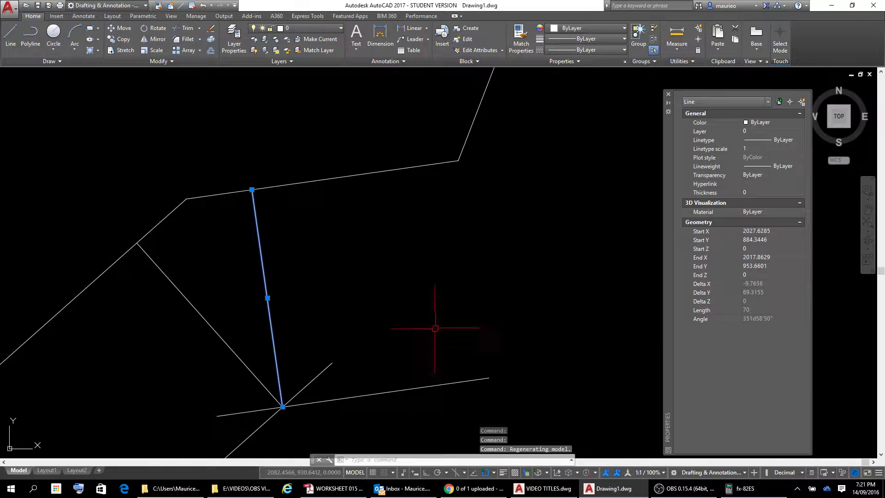
{"action": "left_click", "coordinate": [366, 331]}
{"action": "left_click", "coordinate": [319, 433]}
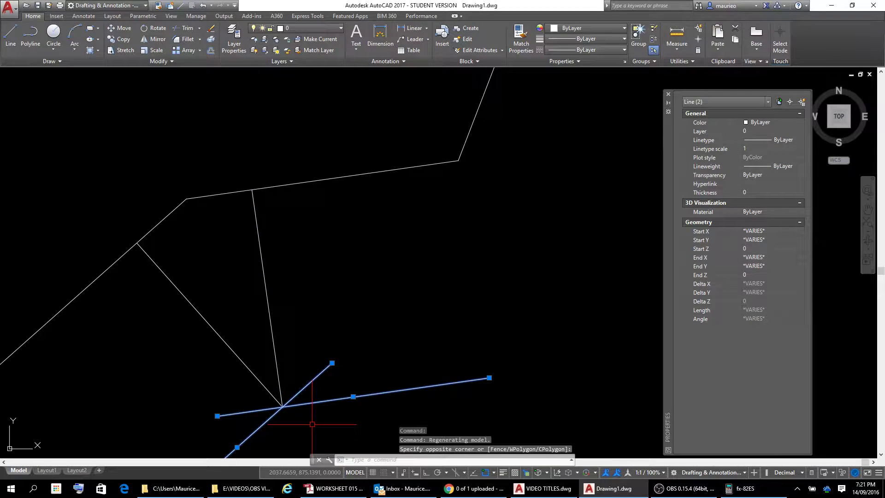
{"action": "key", "text": "Delete"}
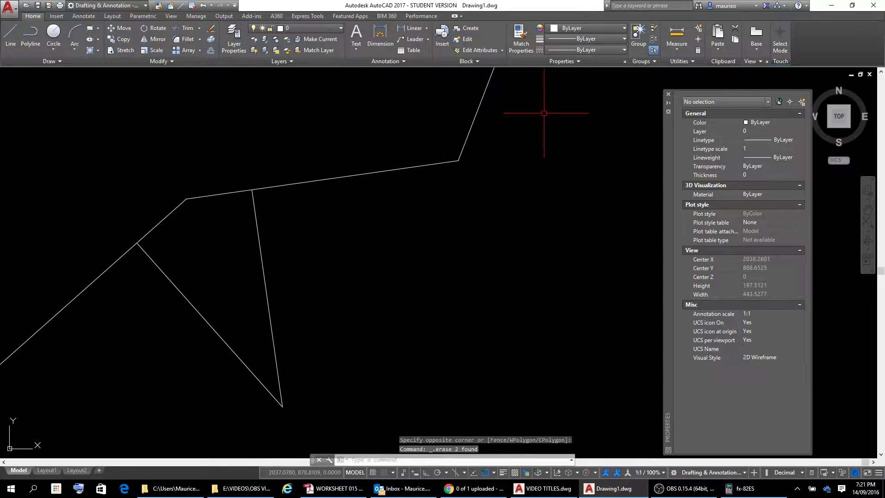
Step: Offset the IP 1 to IP 2 line and the final alignment line by 50 towards the inside of the second bend
{"action": "scroll", "coordinate": [508, 122], "scroll_direction": "down", "scroll_amount": 2}
{"action": "scroll", "coordinate": [468, 326], "scroll_direction": "down", "scroll_amount": 2}
{"action": "scroll", "coordinate": [466, 300], "scroll_direction": "up", "scroll_amount": 4}
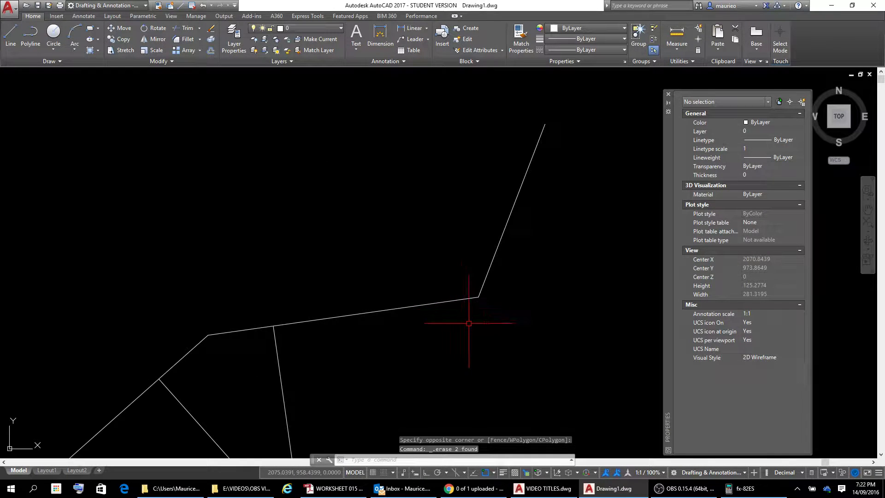
{"action": "type", "text": "o"}
{"action": "key", "text": "Return"}
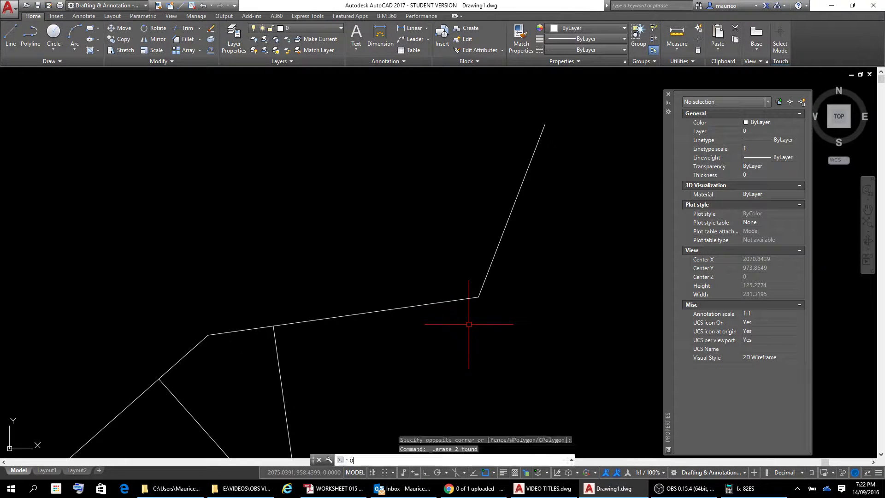
{"action": "type", "text": "50"}
{"action": "key", "text": "Return"}
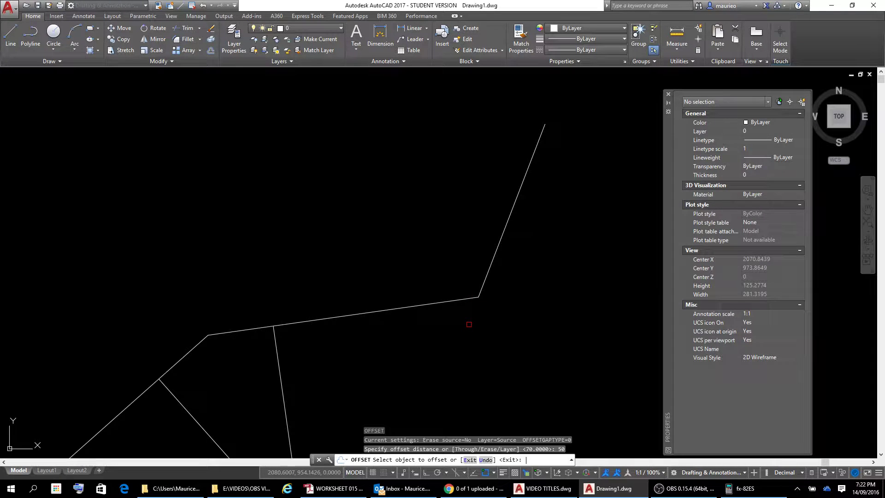
{"action": "left_click", "coordinate": [451, 303]}
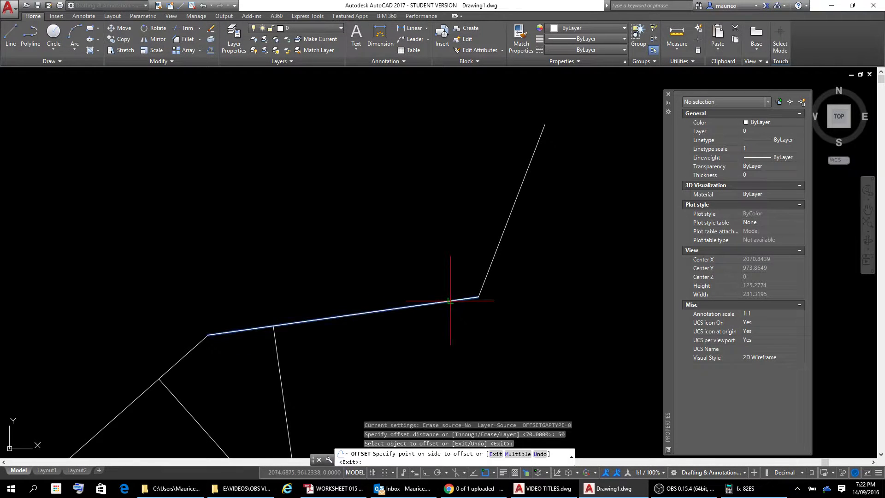
{"action": "left_click", "coordinate": [438, 277]}
{"action": "left_click", "coordinate": [519, 190]}
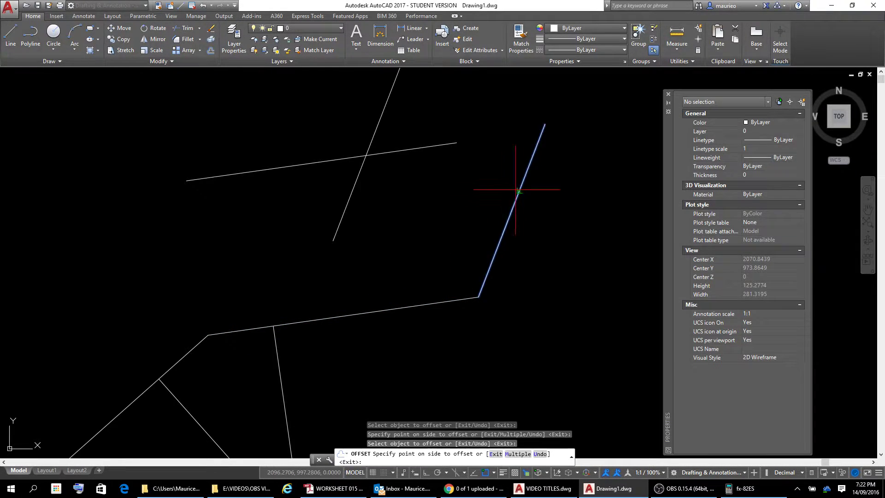
{"action": "left_click", "coordinate": [451, 188]}
{"action": "key", "text": "Return"}
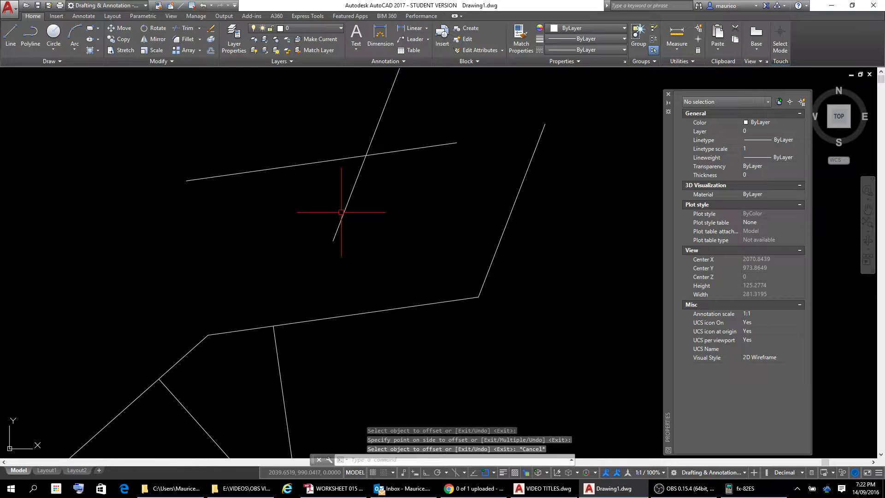
Step: Draw a radius line from the intersection of the two new offset lines perpendicular to the final alignment line
{"action": "type", "text": "l"}
{"action": "key", "text": "Return"}
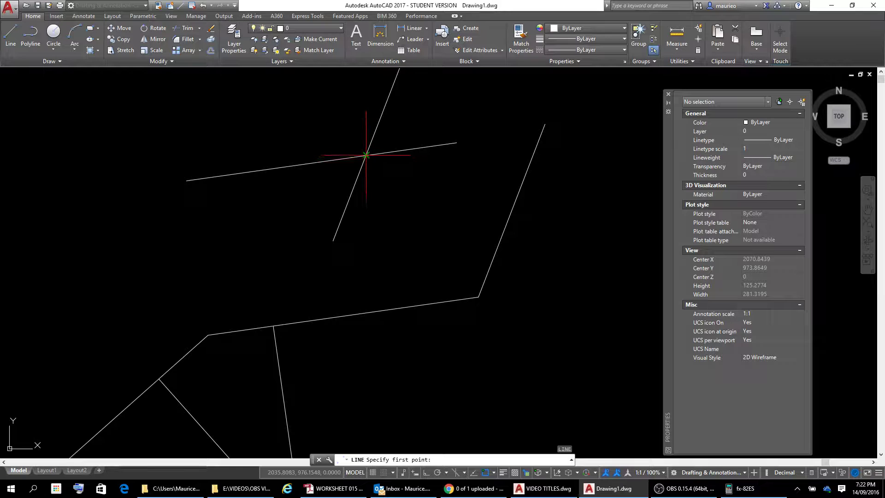
{"action": "left_click", "coordinate": [366, 156]}
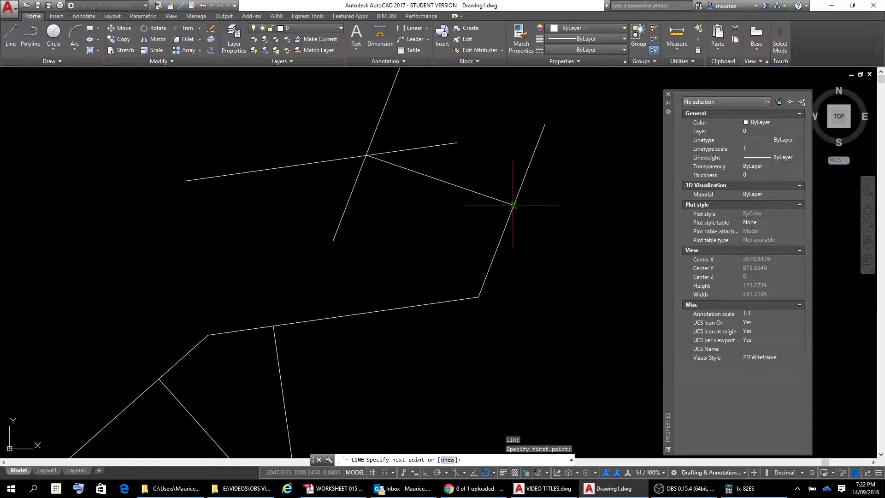
{"action": "left_click", "coordinate": [511, 212]}
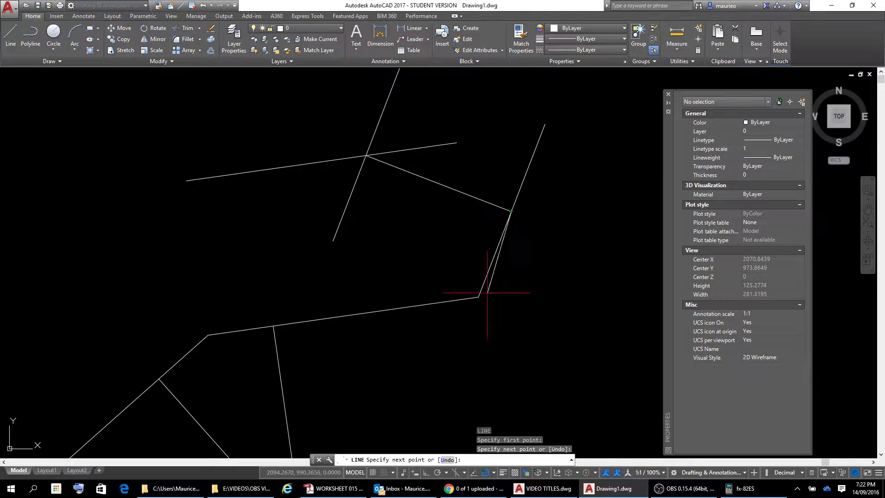
{"action": "key", "text": "Escape"}
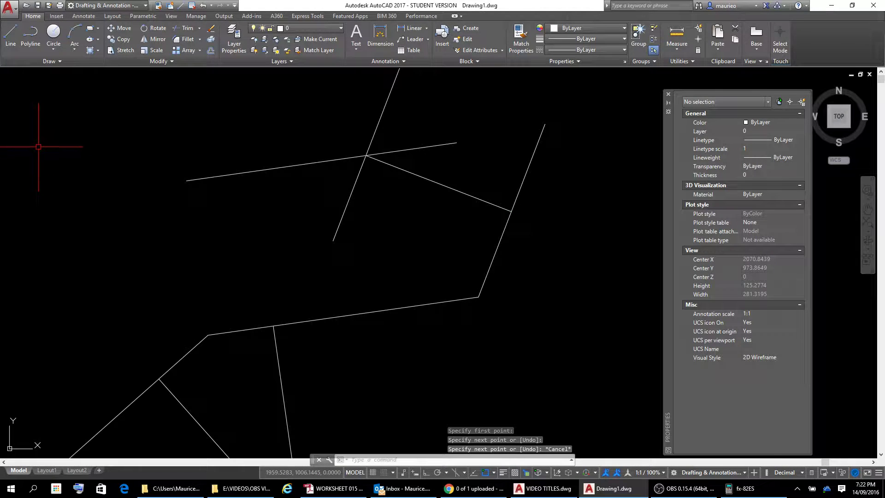
Step: Draw a second radius line from the same offset intersection perpendicular to the IP 1 to IP 2 line
{"action": "key", "text": "Return"}
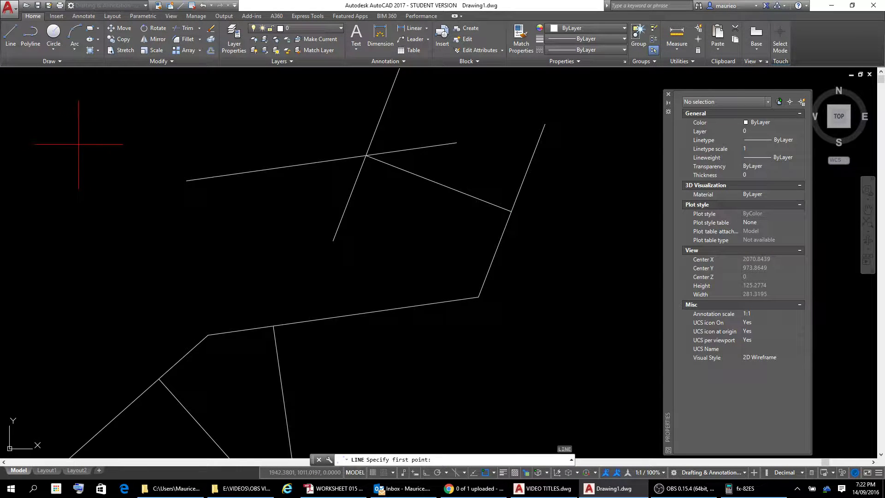
{"action": "left_click", "coordinate": [366, 155]}
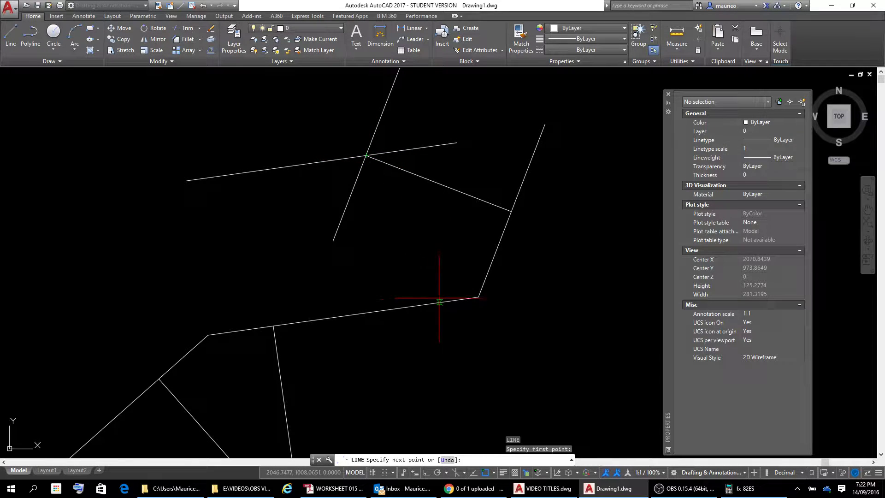
{"action": "left_click", "coordinate": [389, 310]}
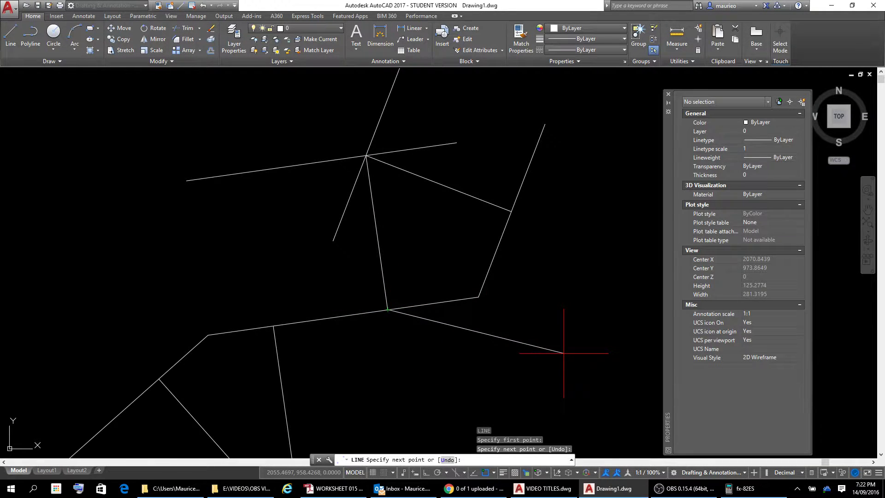
{"action": "key", "text": "Escape"}
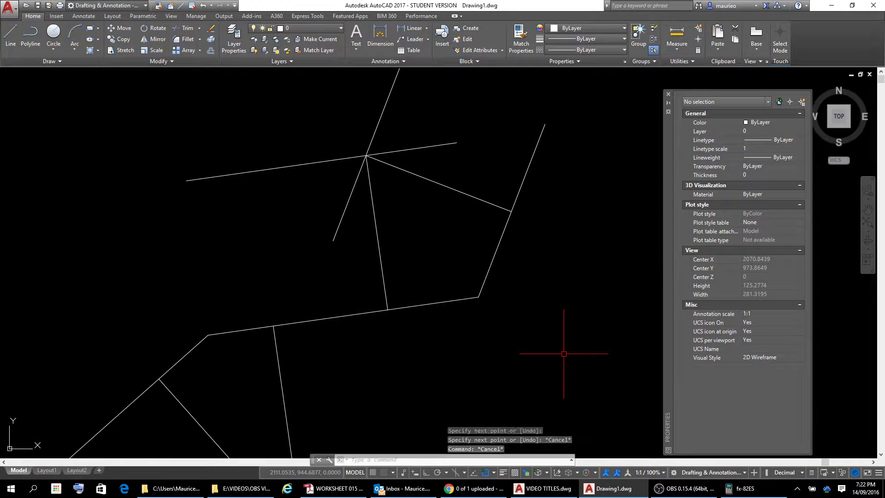
Step: Erase the two offset lines crossing at the second curve's centre, keeping its radius lines
{"action": "left_click", "coordinate": [420, 149]}
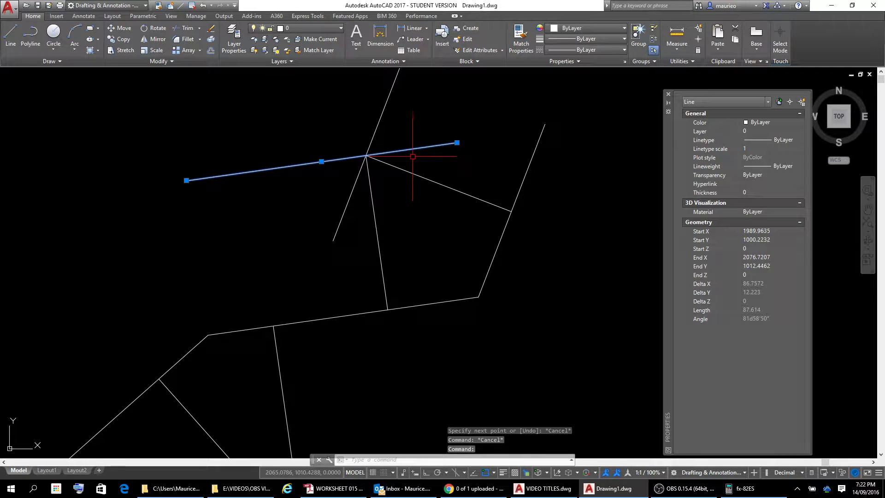
{"action": "key", "text": "Delete"}
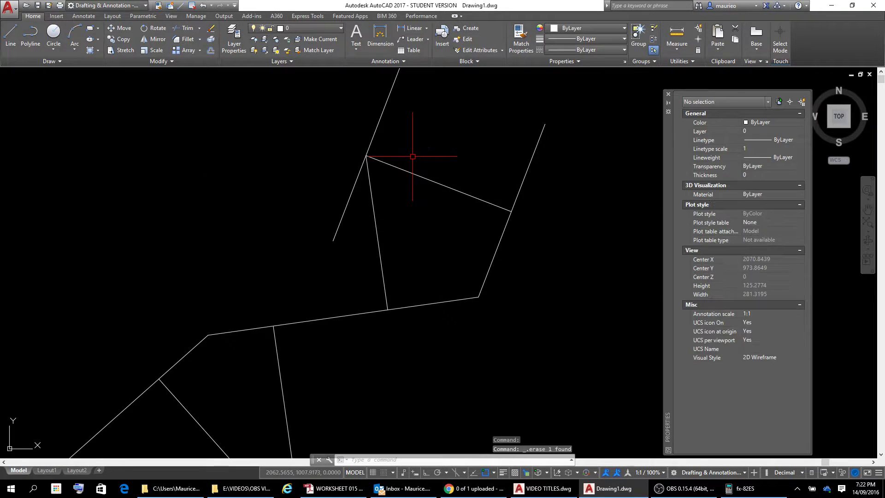
{"action": "left_click", "coordinate": [376, 126]}
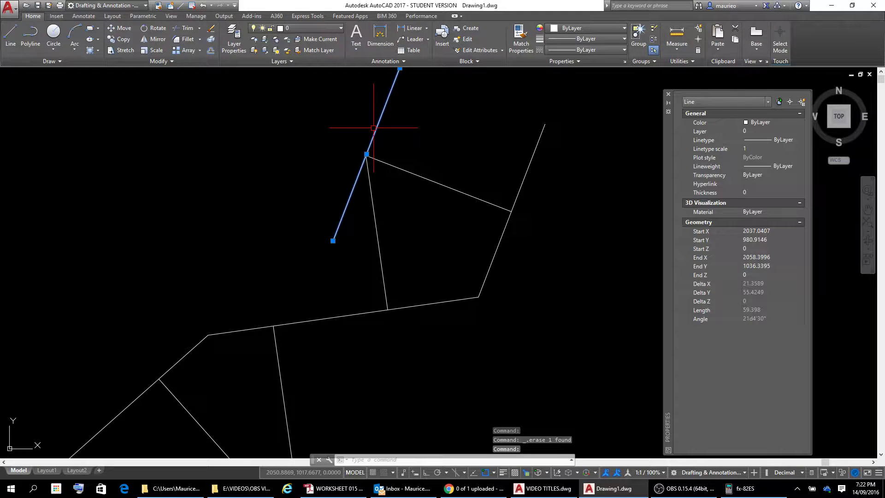
{"action": "key", "text": "Delete"}
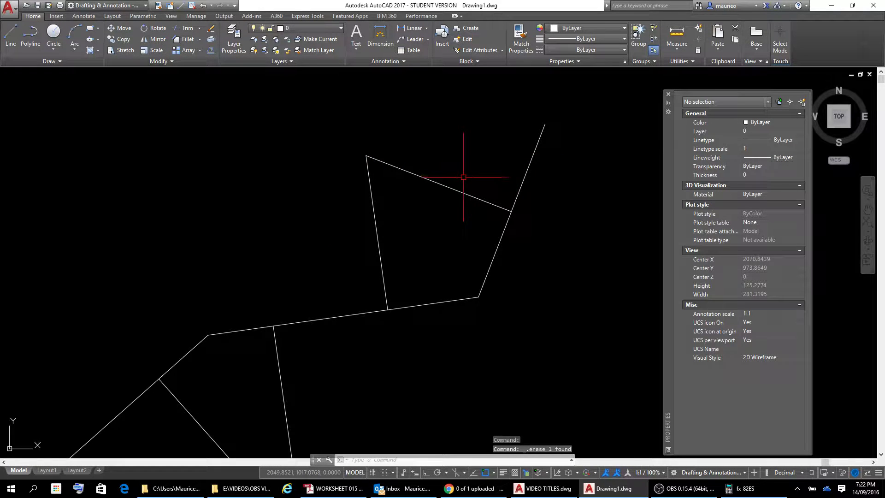
Step: Check the length and angle of the second curve's radius lines and of the two alignment lines they meet
{"action": "left_click", "coordinate": [466, 194]}
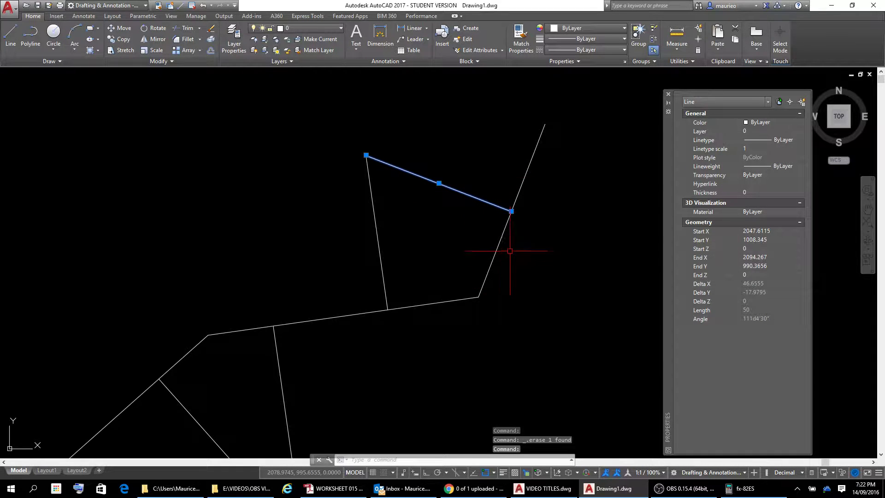
{"action": "left_click", "coordinate": [500, 238]}
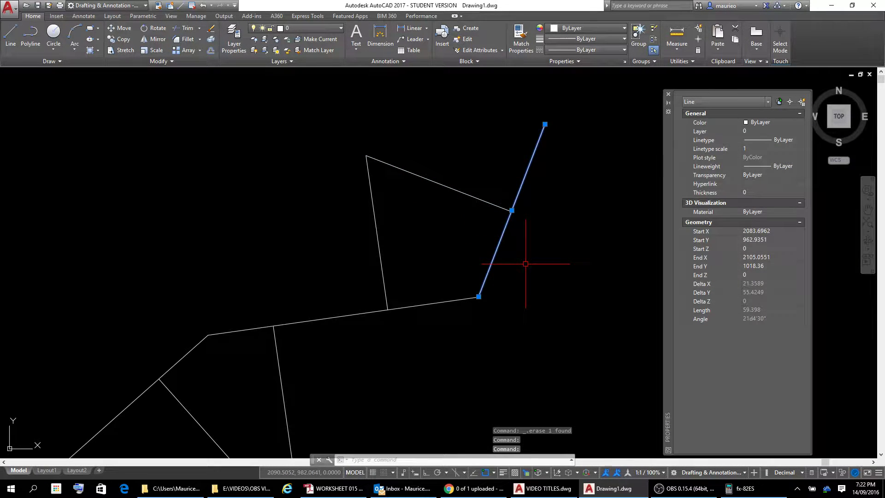
{"action": "left_click", "coordinate": [438, 303]}
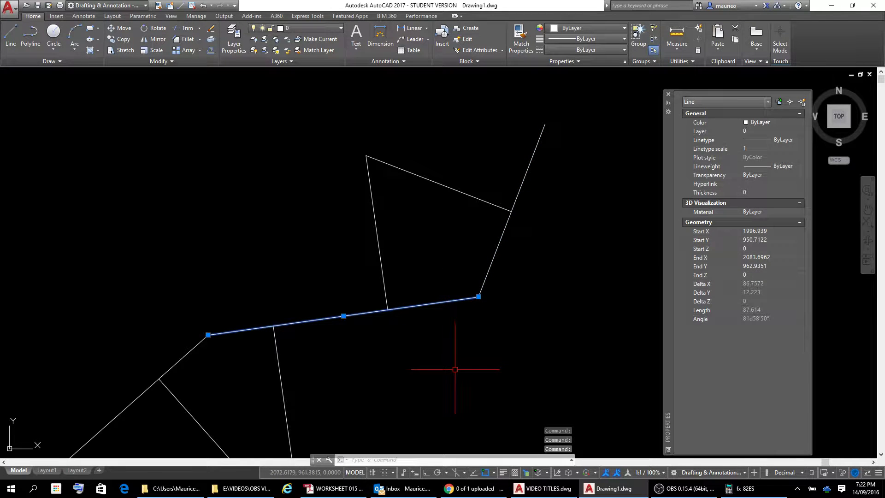
{"action": "left_click", "coordinate": [379, 240]}
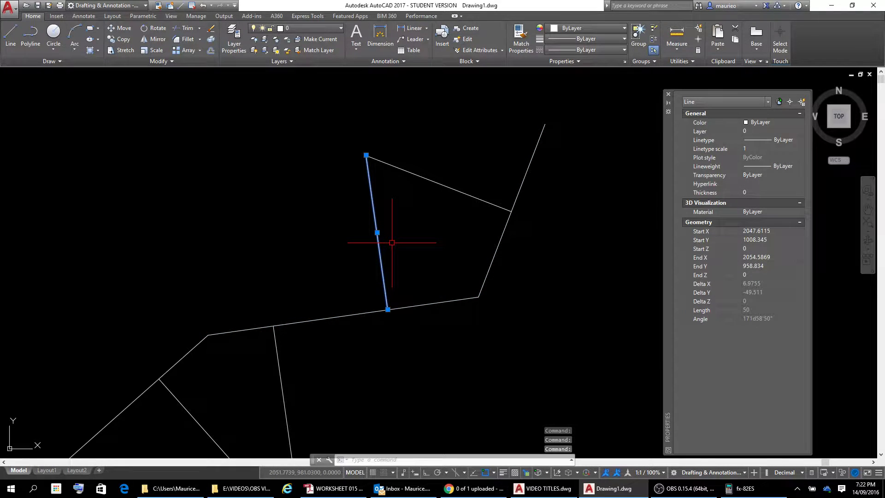
{"action": "key", "text": "Escape"}
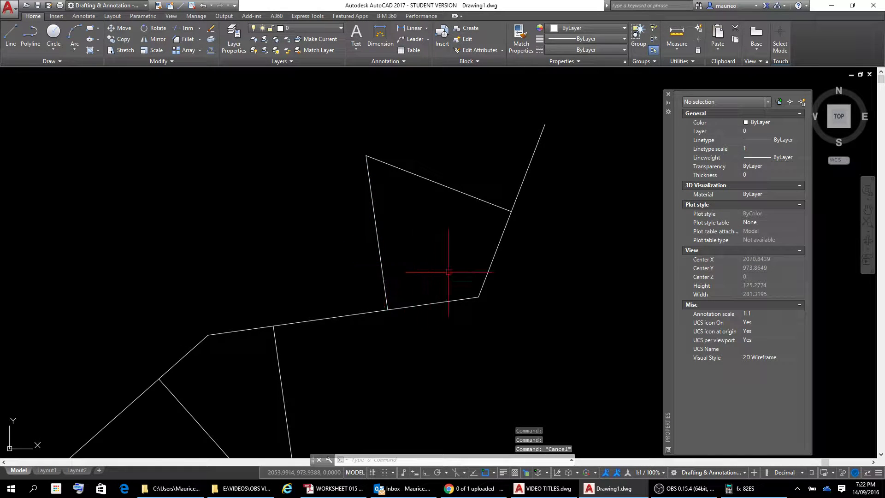
{"action": "left_click", "coordinate": [431, 275]}
{"action": "scroll", "coordinate": [428, 277], "scroll_direction": "down", "scroll_amount": 3}
{"action": "scroll", "coordinate": [427, 278], "scroll_direction": "up", "scroll_amount": 2}
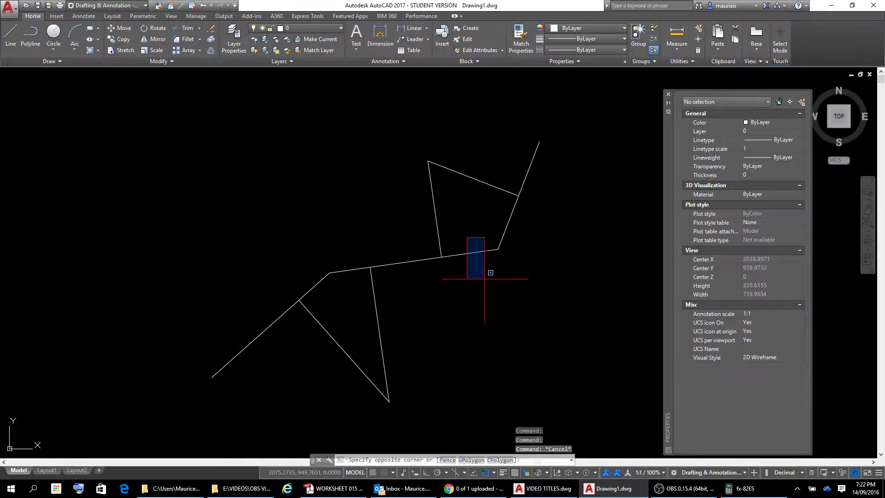
{"action": "type", "text": "c"}
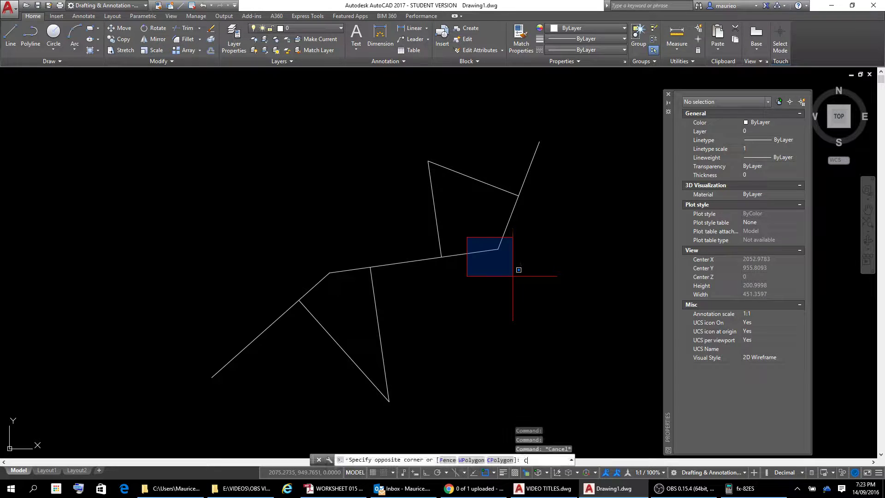
{"action": "key", "text": "Return"}
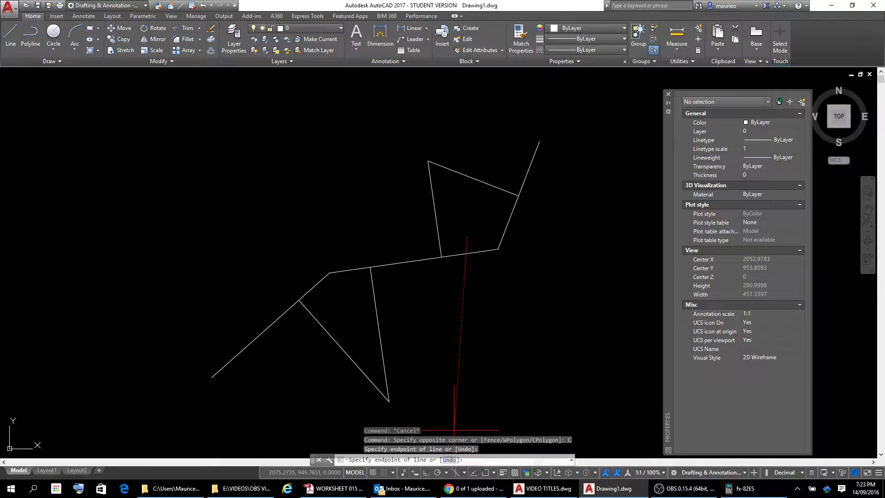
{"action": "key", "text": "Escape"}
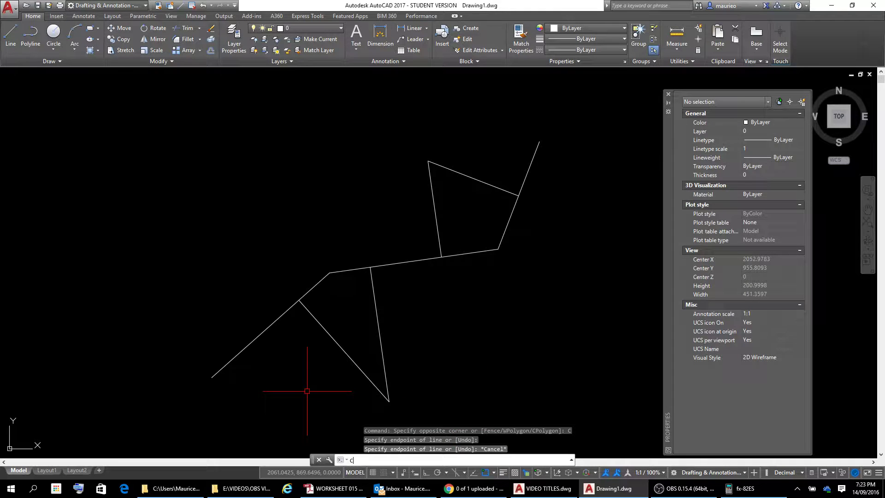
Step: Draw a circle of radius 70 centred where the first curve's two radius lines meet
{"action": "type", "text": "c"}
{"action": "key", "text": "Return"}
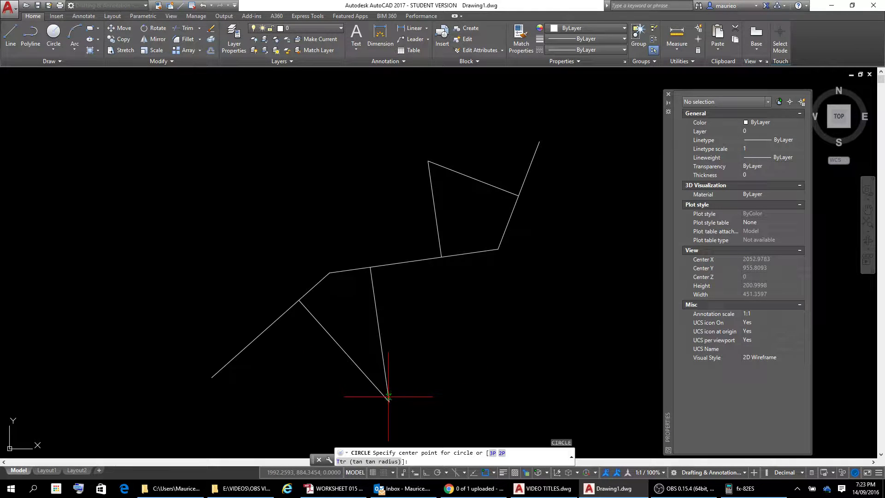
{"action": "left_click", "coordinate": [390, 401]}
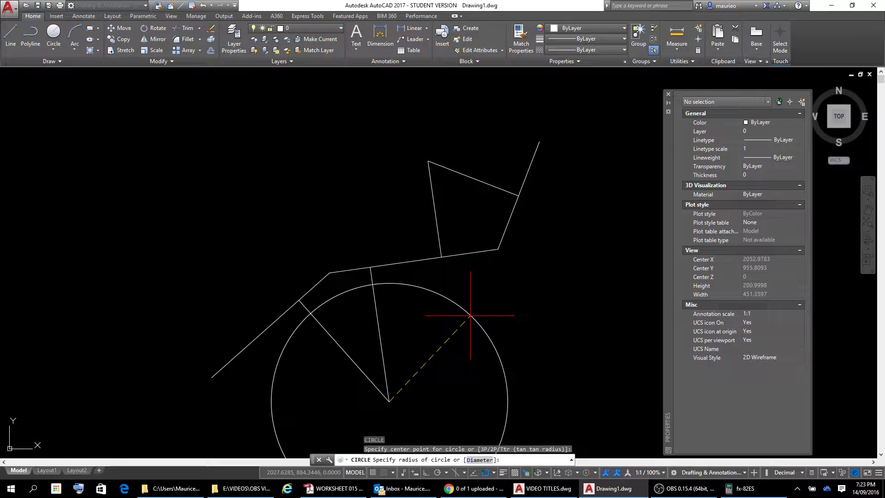
{"action": "key", "text": "Return"}
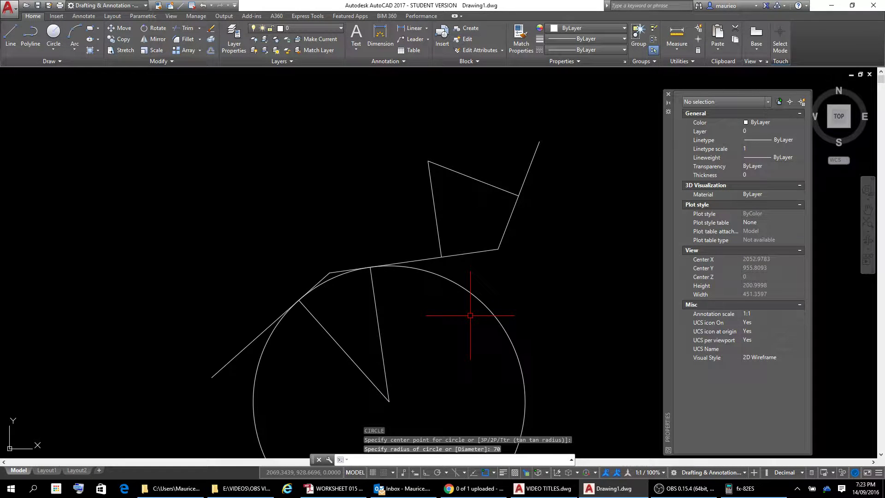
Step: Draw a circle of radius 50 centred where the second curve's two radius lines meet
{"action": "type", "text": "c"}
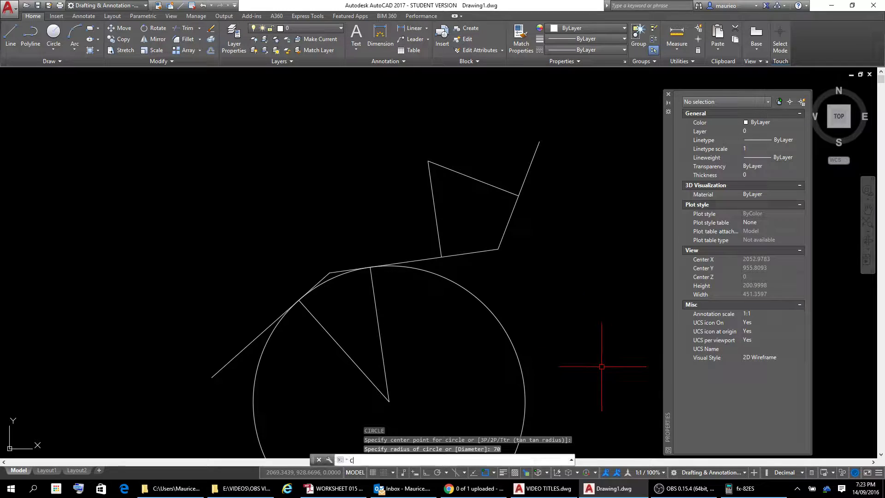
{"action": "key", "text": "Return"}
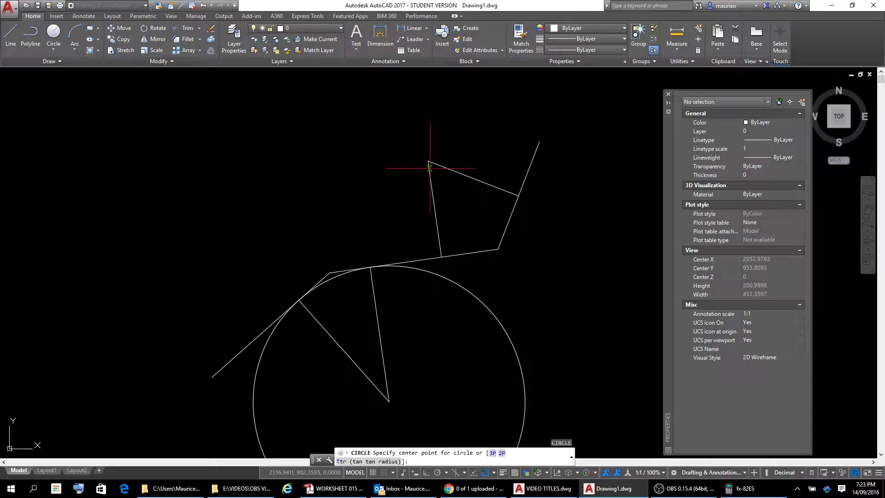
{"action": "left_click", "coordinate": [428, 160]}
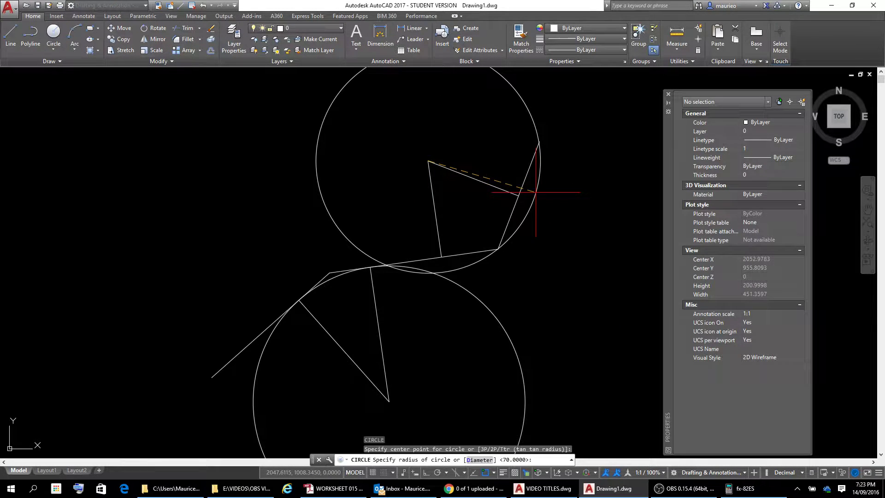
{"action": "key", "text": "Return"}
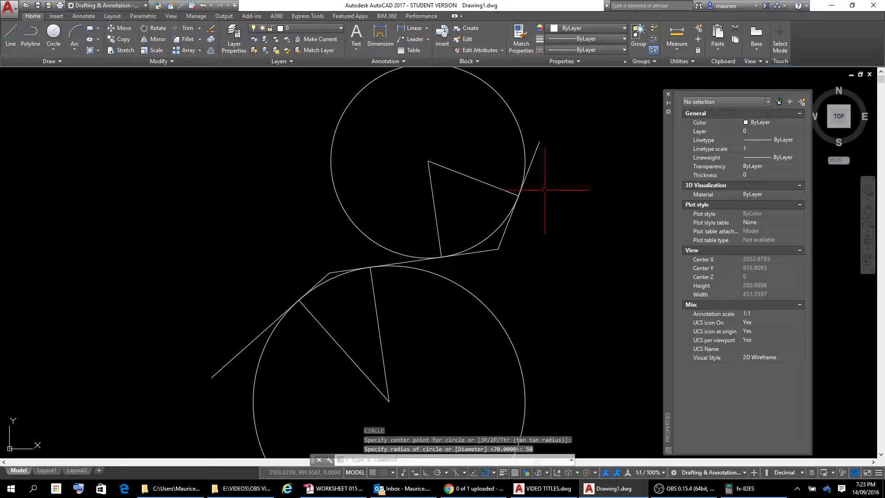
{"action": "key", "text": "Escape"}
{"action": "key", "text": "Escape"}
{"action": "key", "text": "Escape"}
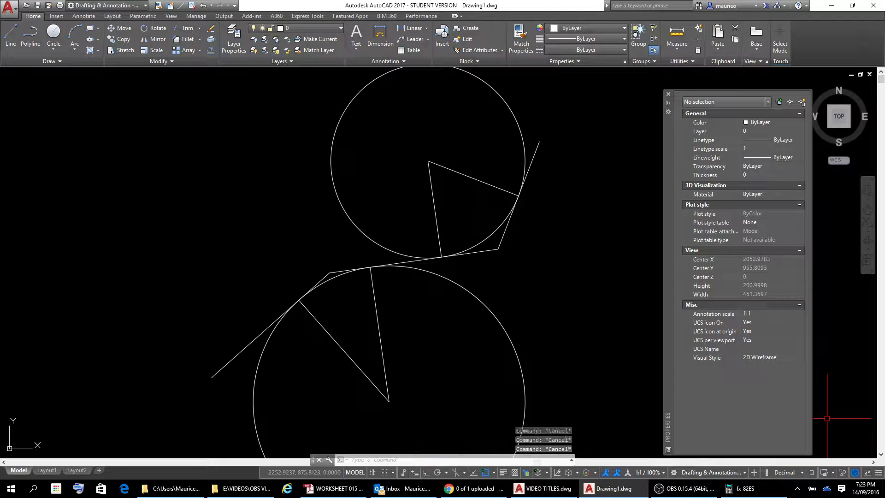
{"action": "type", "text": "TRR"}
{"action": "key", "text": "Return"}
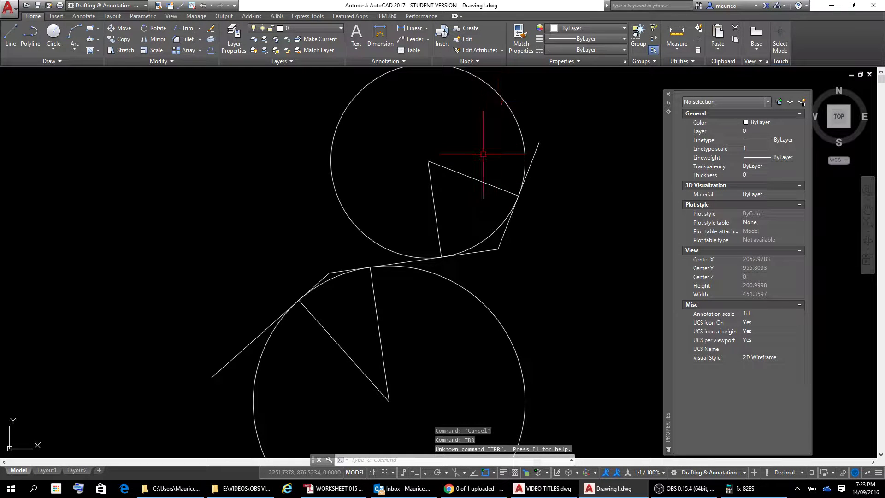
{"action": "left_click", "coordinate": [476, 180]}
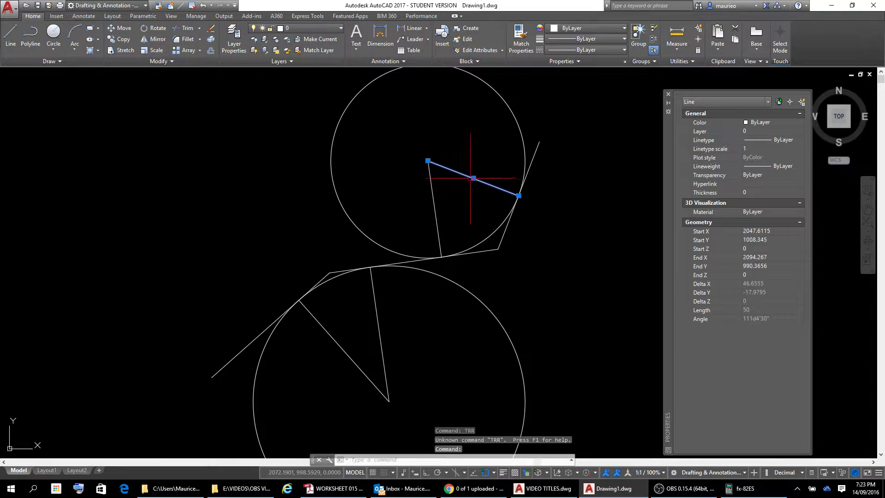
{"action": "key", "text": "Escape"}
{"action": "left_click", "coordinate": [431, 190]}
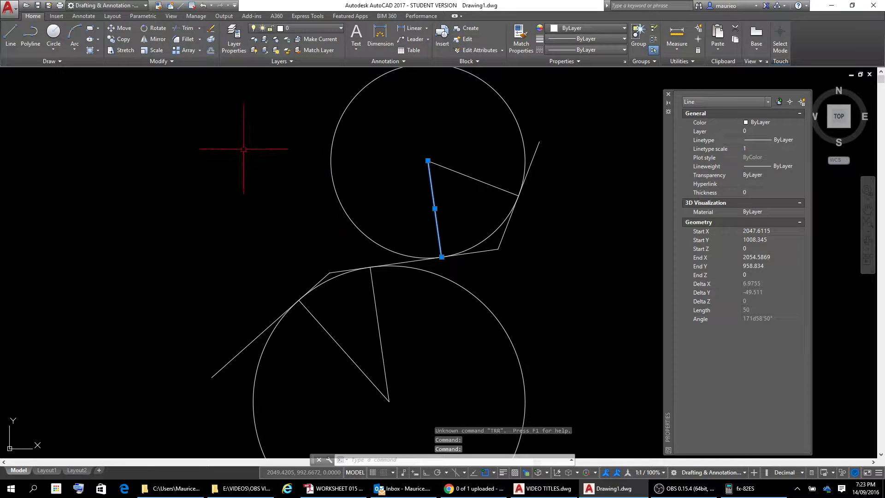
{"action": "key", "text": "Escape"}
{"action": "key", "text": "Escape"}
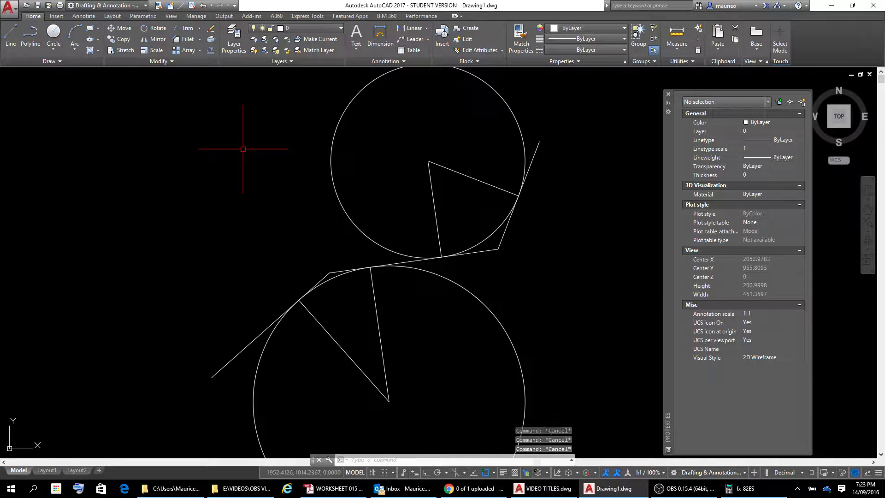
Step: Trim the radius 50 circle to its two radius lines, keeping only the arc between the second curve's tangent points
{"action": "type", "text": "T"}
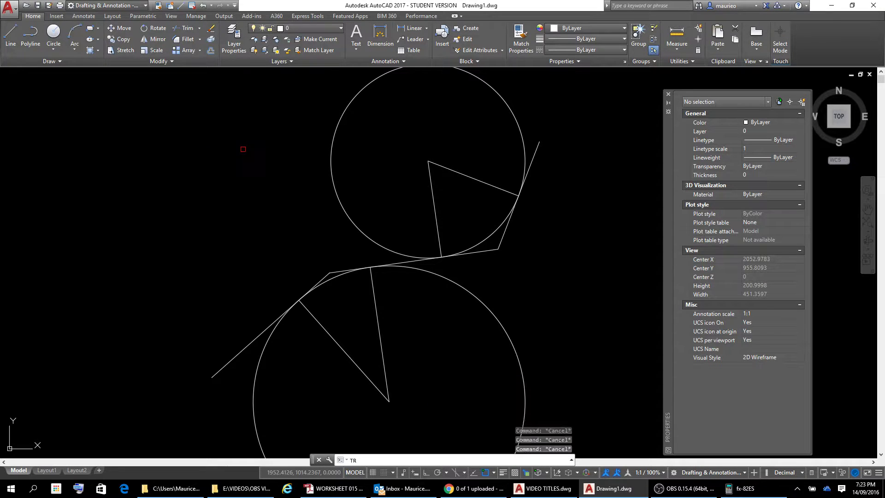
{"action": "type", "text": "R"}
{"action": "key", "text": "Return"}
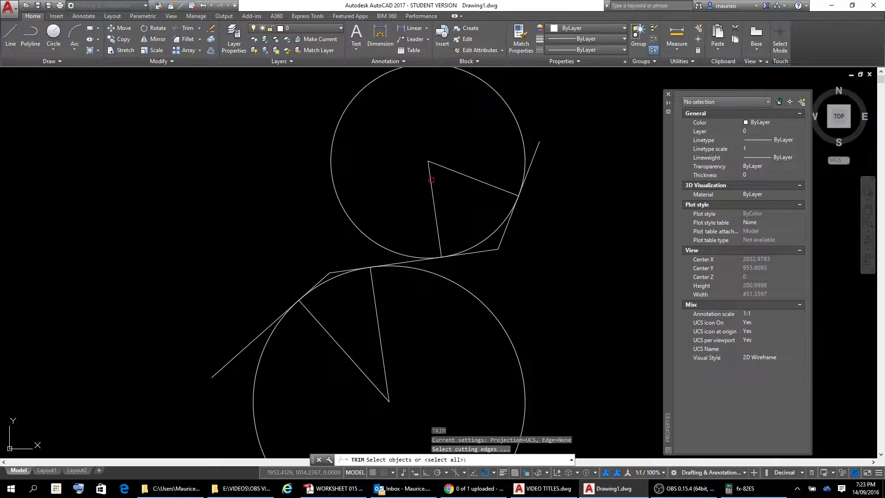
{"action": "left_click", "coordinate": [431, 179]}
{"action": "left_click", "coordinate": [458, 174]}
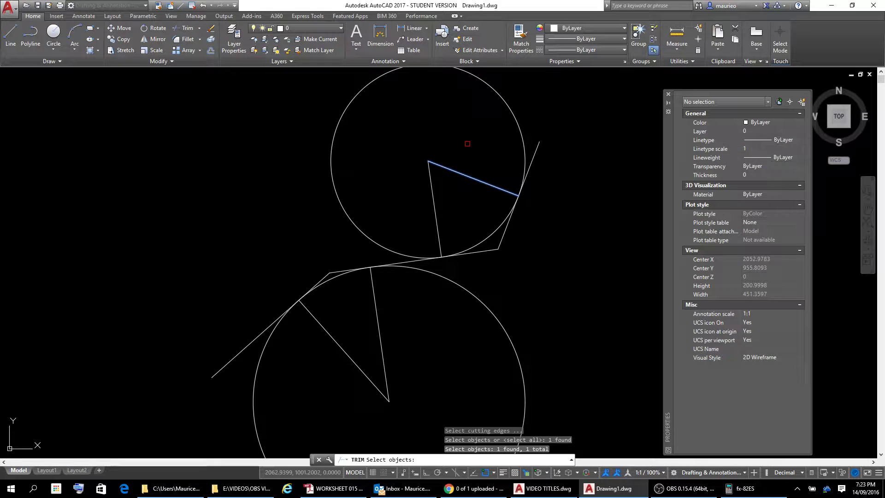
{"action": "left_click_drag", "start_coordinate": [464, 148], "coordinate": [410, 214]}
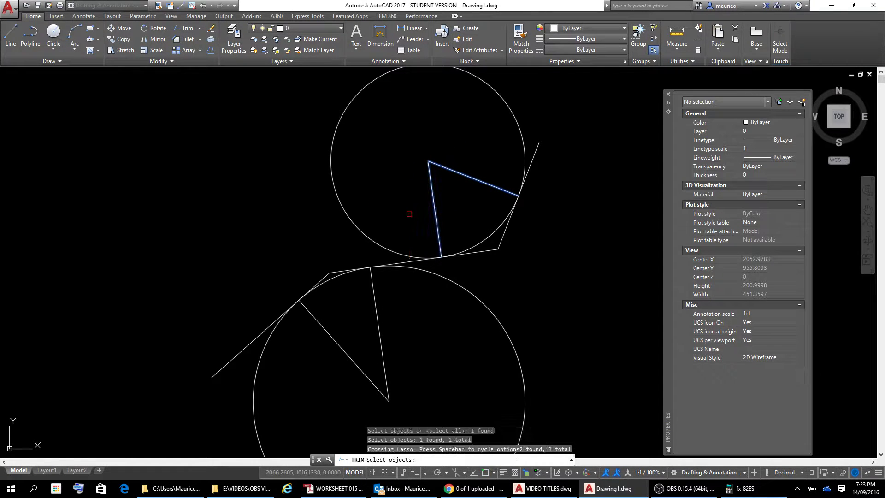
{"action": "key", "text": "Return"}
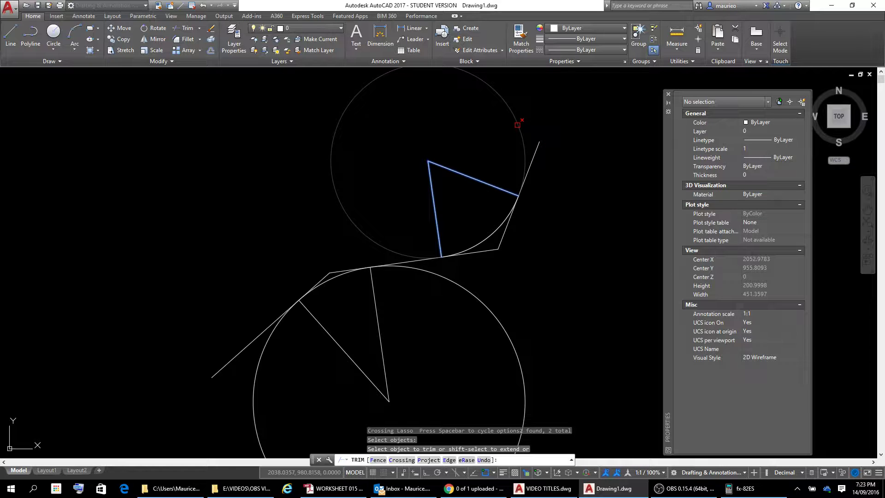
{"action": "left_click", "coordinate": [517, 123]}
{"action": "left_click", "coordinate": [493, 310]}
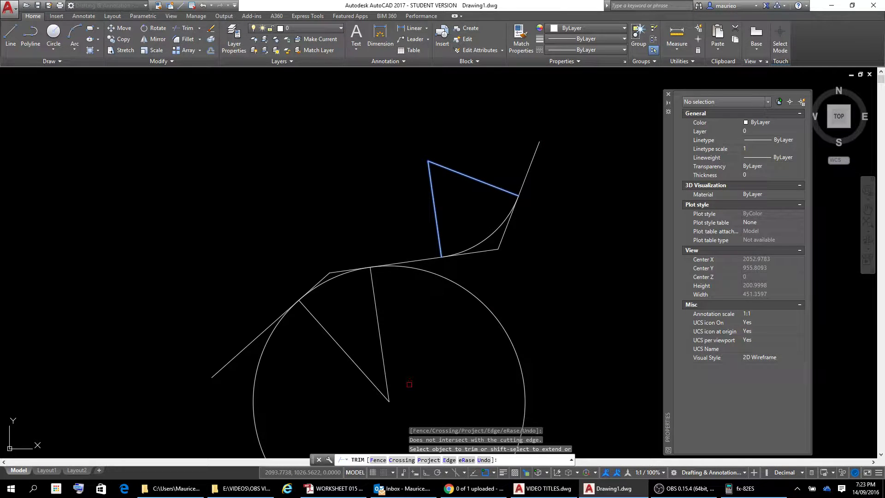
{"action": "key", "text": "Return"}
{"action": "key", "text": "Return"}
{"action": "key", "text": "Return"}
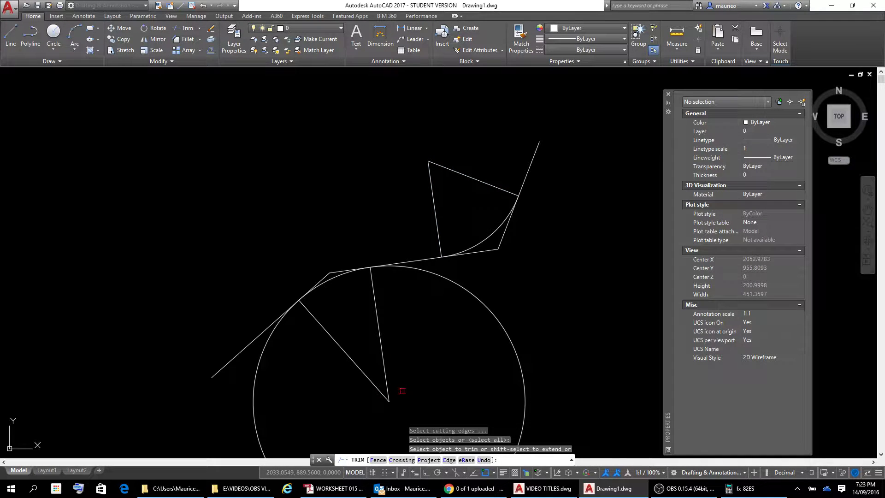
{"action": "key", "text": "Return"}
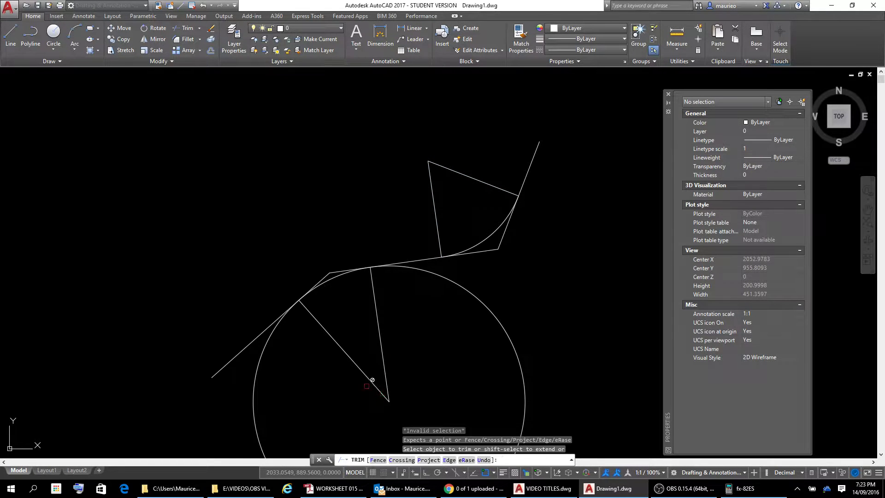
{"action": "left_click", "coordinate": [422, 356]}
{"action": "left_click", "coordinate": [366, 385]}
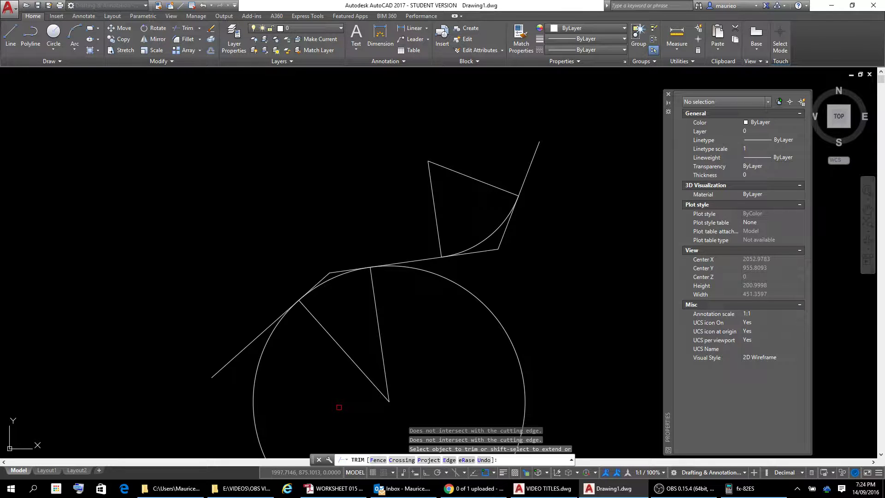
{"action": "key", "text": "Escape"}
{"action": "key", "text": "Escape"}
{"action": "key", "text": "Escape"}
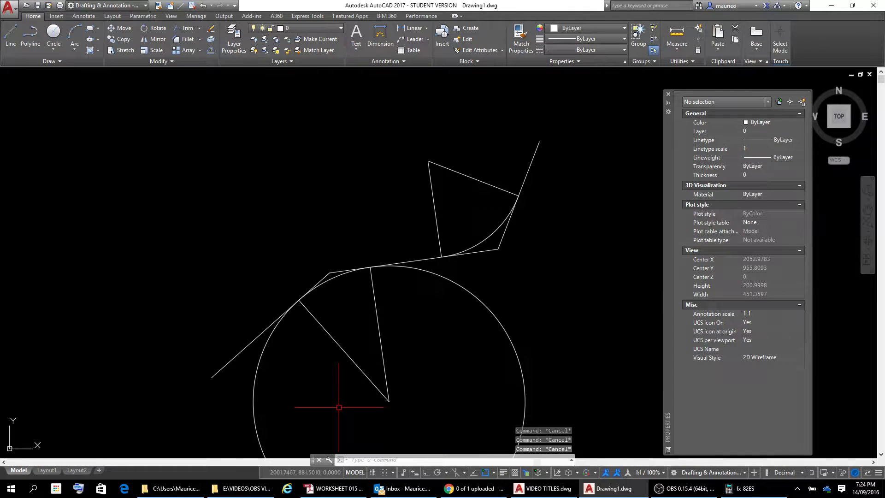
Step: Trim the radius 70 circle to its two radius lines, keeping only the arc between the first curve's tangent points
{"action": "type", "text": "TR"}
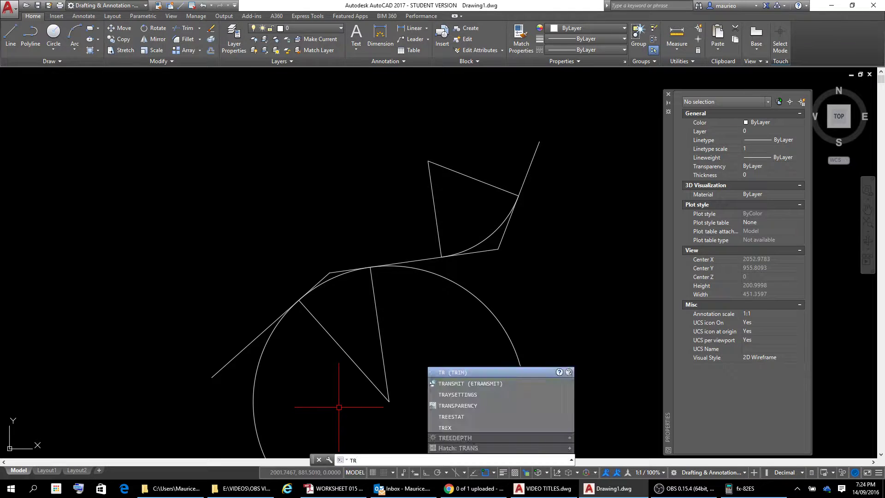
{"action": "key", "text": "Return"}
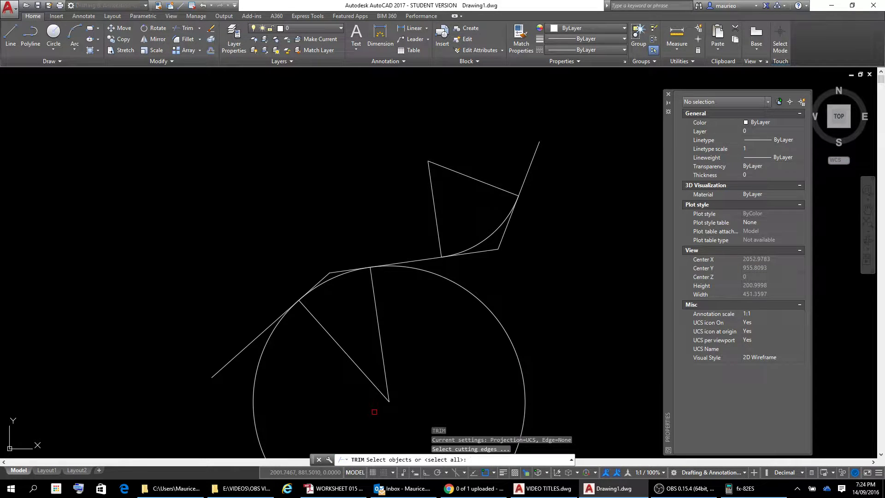
{"action": "left_click", "coordinate": [398, 347]}
{"action": "left_click", "coordinate": [333, 408]}
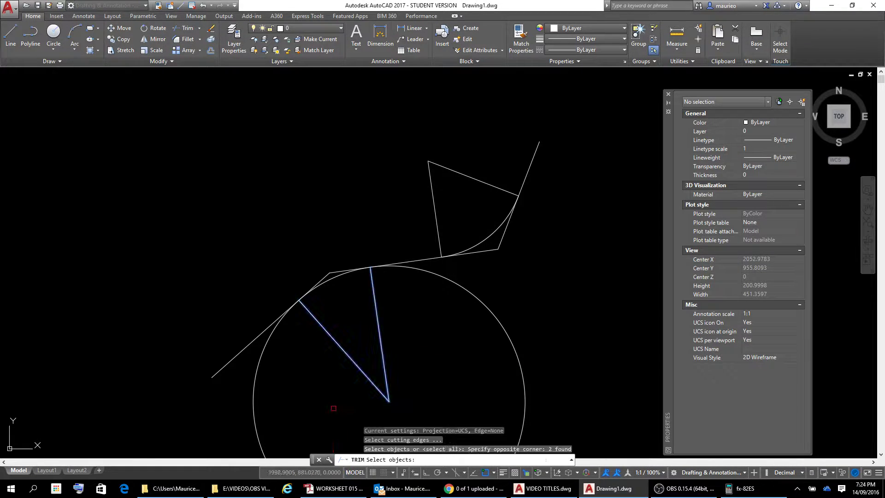
{"action": "key", "text": "Return"}
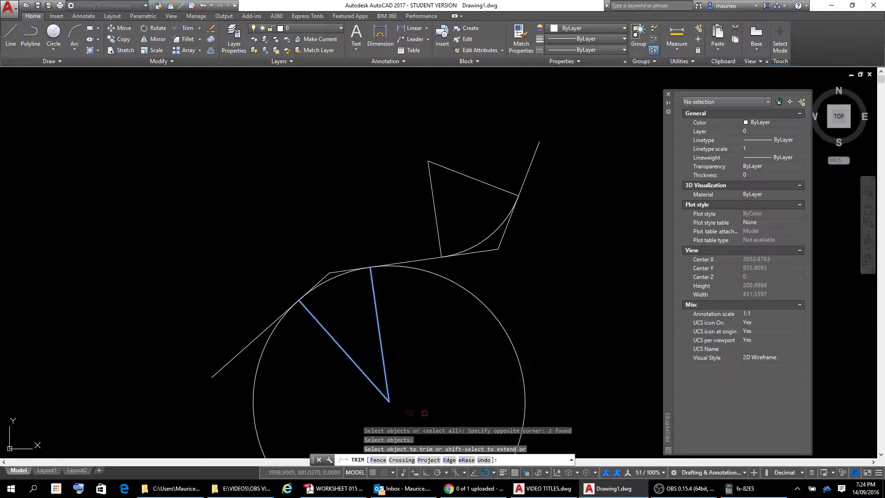
{"action": "left_click", "coordinate": [484, 298]}
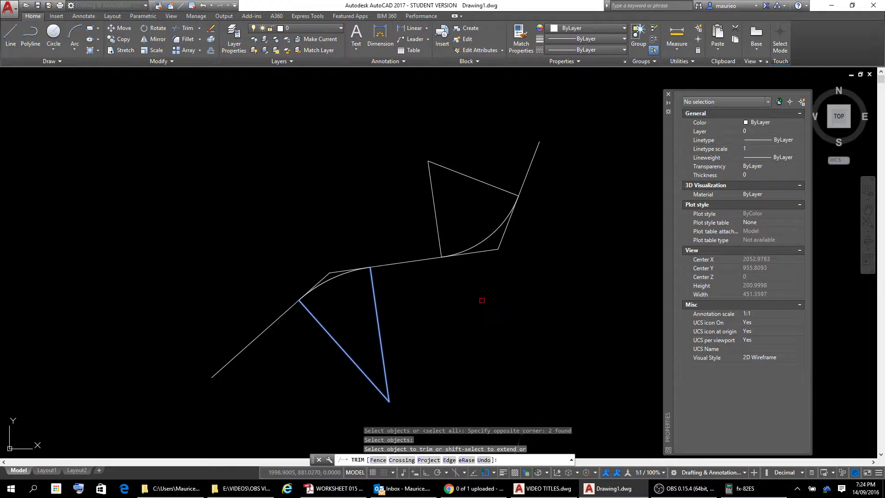
{"action": "left_click", "coordinate": [380, 336]}
{"action": "scroll", "coordinate": [303, 345], "scroll_direction": "down", "scroll_amount": 2}
{"action": "scroll", "coordinate": [334, 340], "scroll_direction": "up", "scroll_amount": 4}
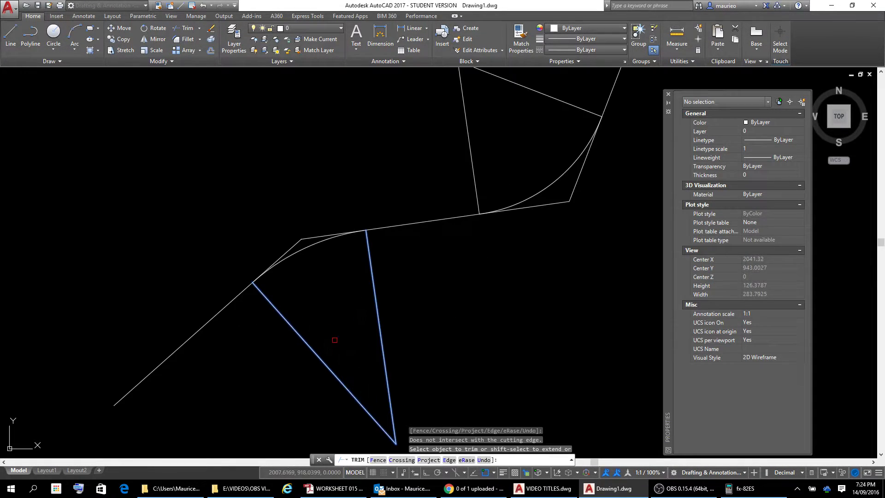
{"action": "scroll", "coordinate": [335, 341], "scroll_direction": "down", "scroll_amount": 2}
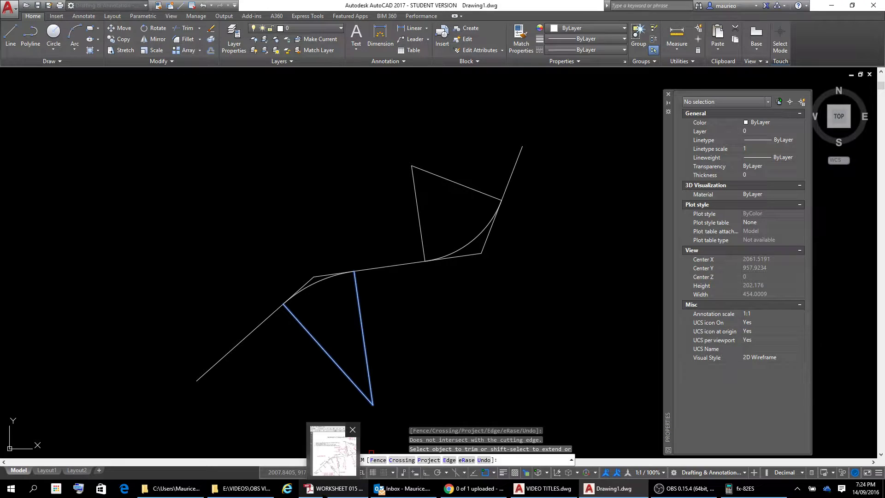
Step: Bring up the Worksheet 015 alignment answer PDF and reduce the AutoCAD window so both are visible side by side
{"action": "left_click", "coordinate": [325, 491]}
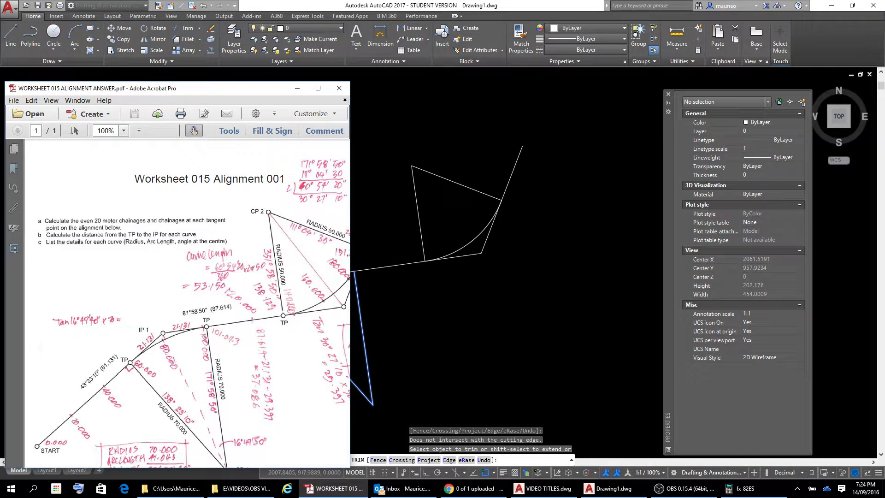
{"action": "left_click", "coordinate": [325, 491]}
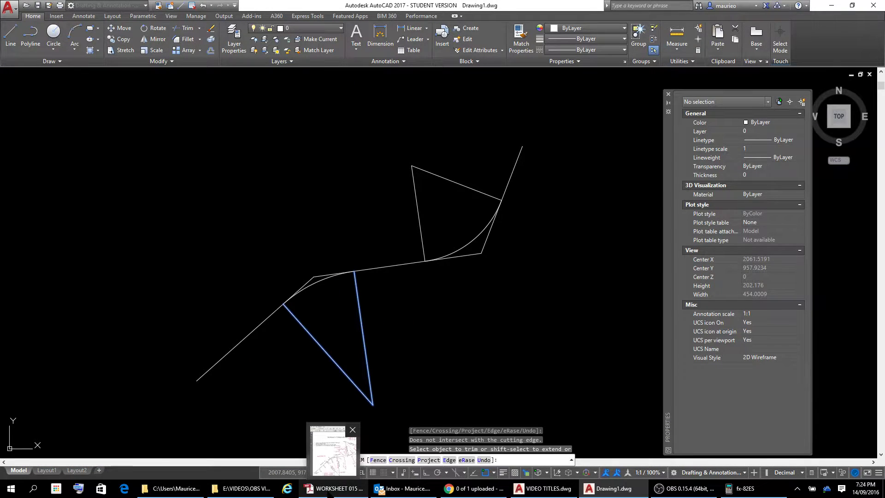
{"action": "left_click", "coordinate": [329, 491]}
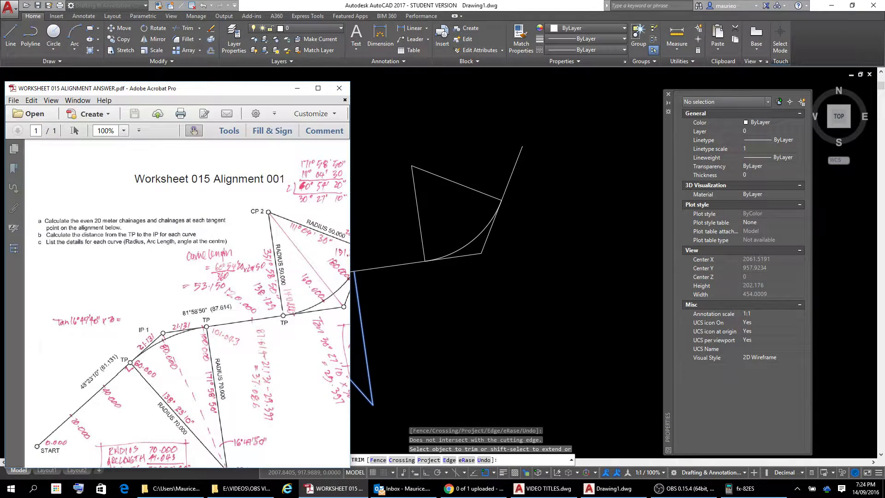
{"action": "left_click", "coordinate": [852, 5]}
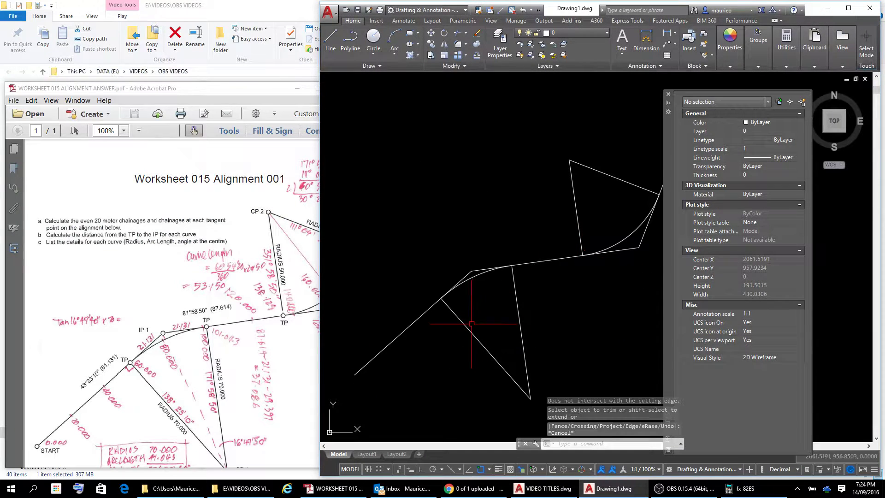
Step: Check the first curve's arc properties, including radius, arc length and angles, against the boxed curve details on the worksheet
{"action": "left_click", "coordinate": [474, 277]}
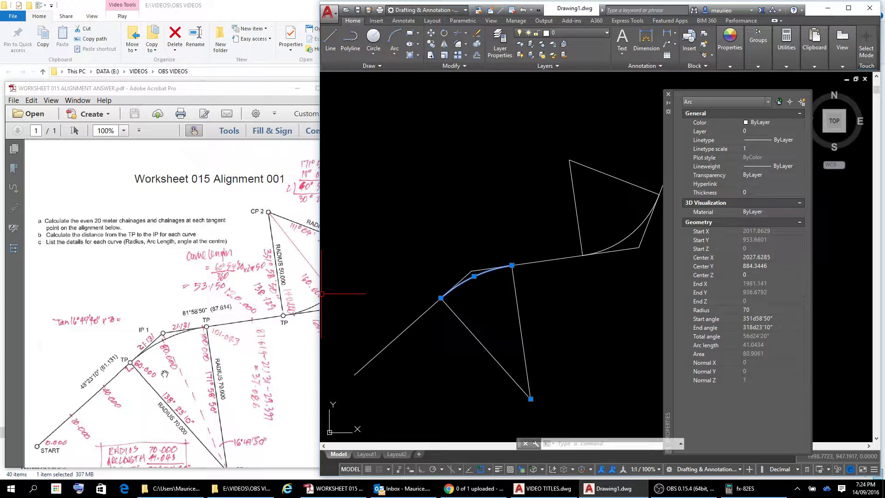
{"action": "left_click", "coordinate": [170, 436]}
{"action": "scroll", "coordinate": [169, 415], "scroll_direction": "down", "scroll_amount": 2}
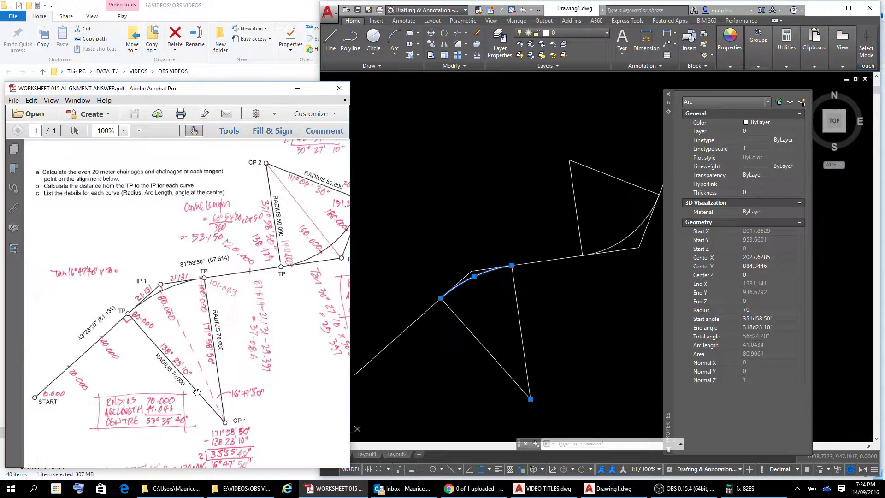
{"action": "scroll", "coordinate": [170, 365], "scroll_direction": "up", "scroll_amount": 1}
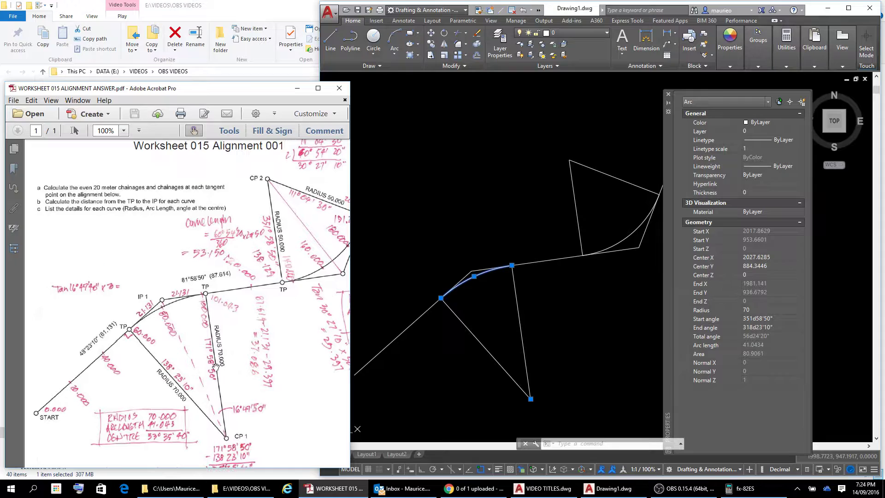
Step: Check the second curve's arc properties, and examine the worksheet's handwritten curve length calculations
{"action": "left_click", "coordinate": [715, 217]}
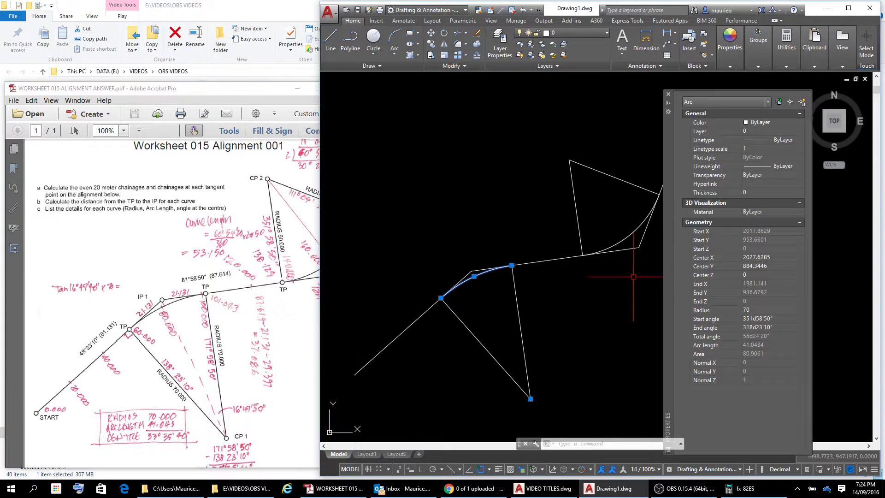
{"action": "left_click", "coordinate": [638, 231]}
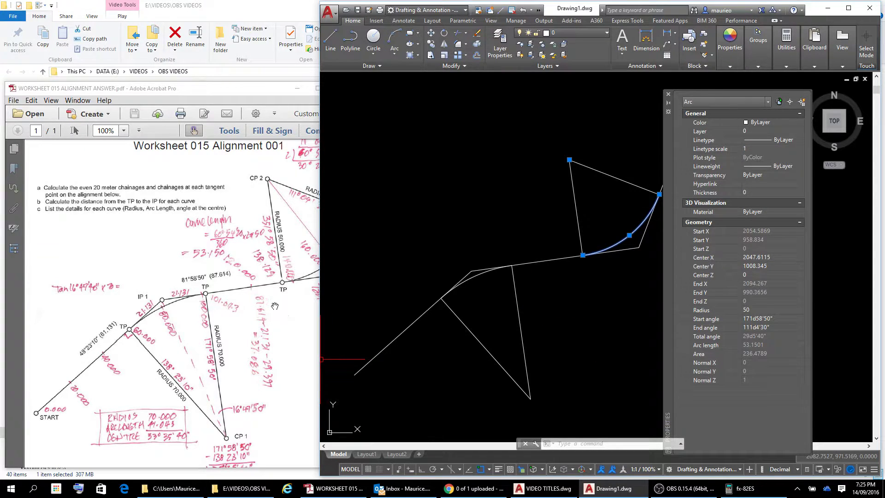
{"action": "left_click_drag", "start_coordinate": [274, 305], "coordinate": [153, 307]}
{"action": "left_click_drag", "start_coordinate": [216, 344], "coordinate": [248, 324]}
{"action": "left_click_drag", "start_coordinate": [233, 364], "coordinate": [299, 267]}
{"action": "left_click", "coordinate": [474, 376]}
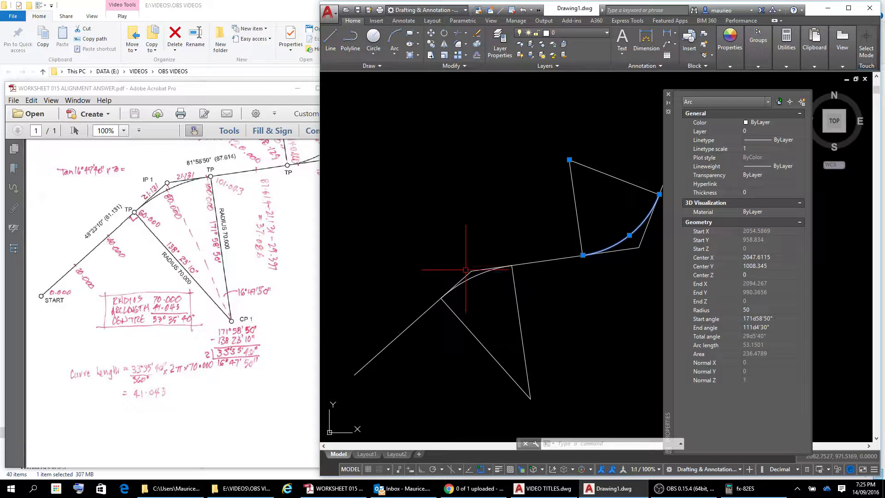
Step: Draw a line from the start of the alignment to the first curve's first tangent point
{"action": "type", "text": "l"}
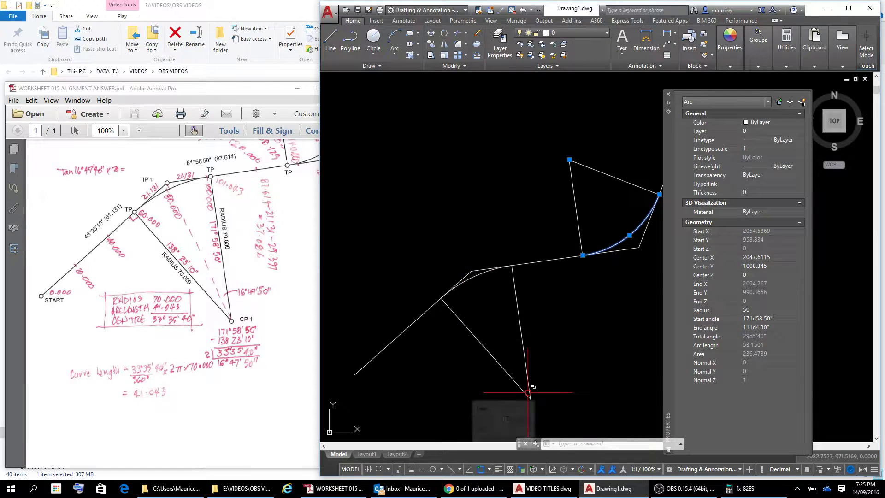
{"action": "key", "text": "Return"}
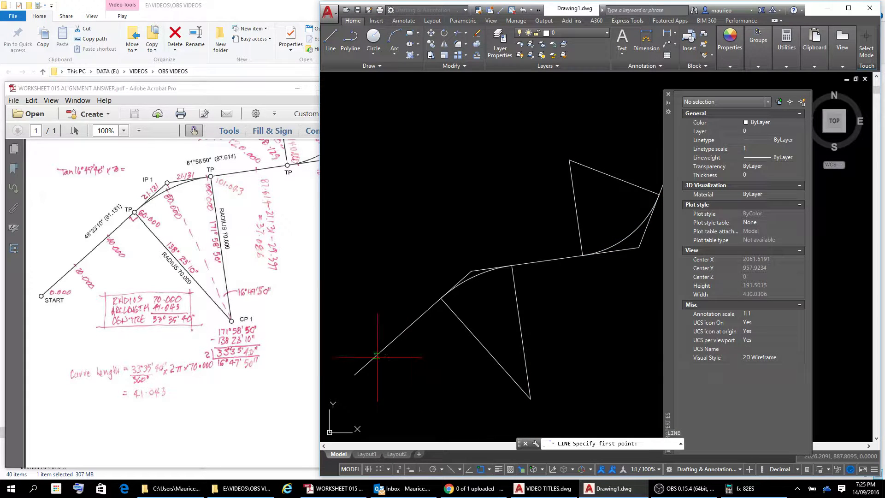
{"action": "left_click", "coordinate": [354, 375]}
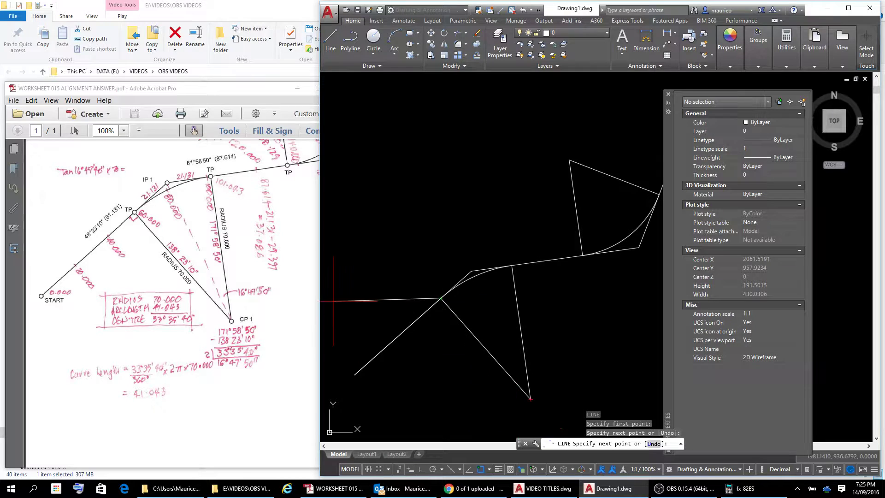
{"action": "key", "text": "Escape"}
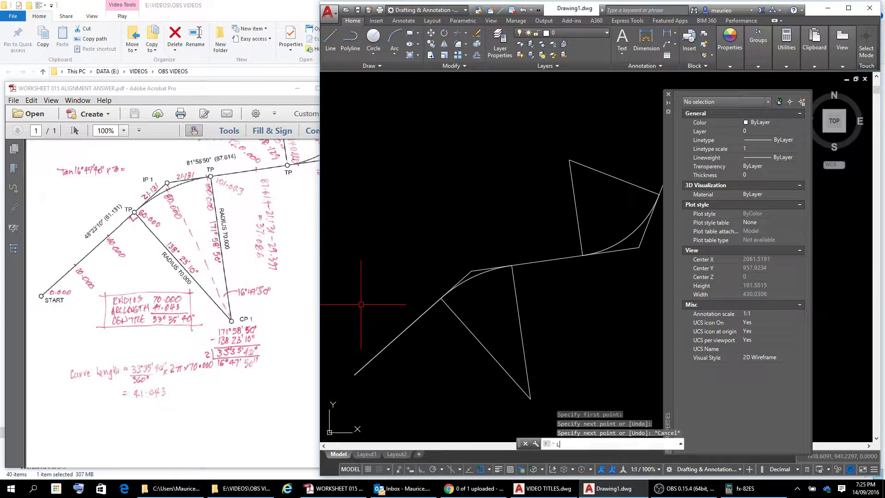
Step: Draw a line joining the first curve's second tangent point to the second curve's first tangent point
{"action": "key", "text": "Return"}
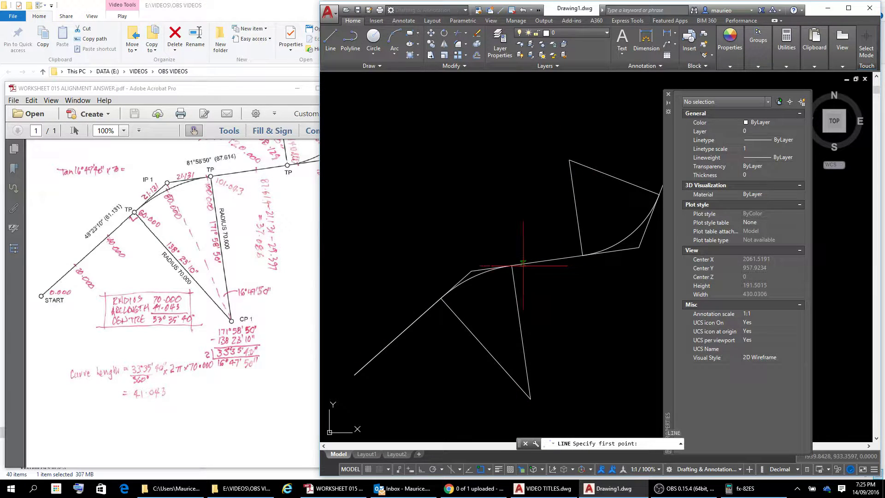
{"action": "left_click", "coordinate": [512, 265]}
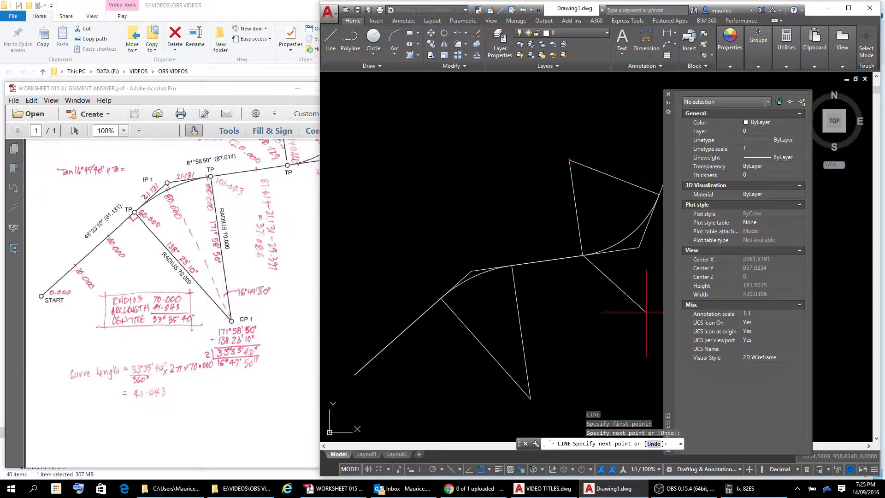
{"action": "key", "text": "Escape"}
Step: Draw a line from the second curve's last tangent point to the end of the alignment
{"action": "scroll", "coordinate": [633, 307], "scroll_direction": "down", "scroll_amount": 2}
{"action": "middle_click_drag", "start_coordinate": [633, 306], "coordinate": [467, 370]}
{"action": "scroll", "coordinate": [502, 339], "scroll_direction": "up", "scroll_amount": 2}
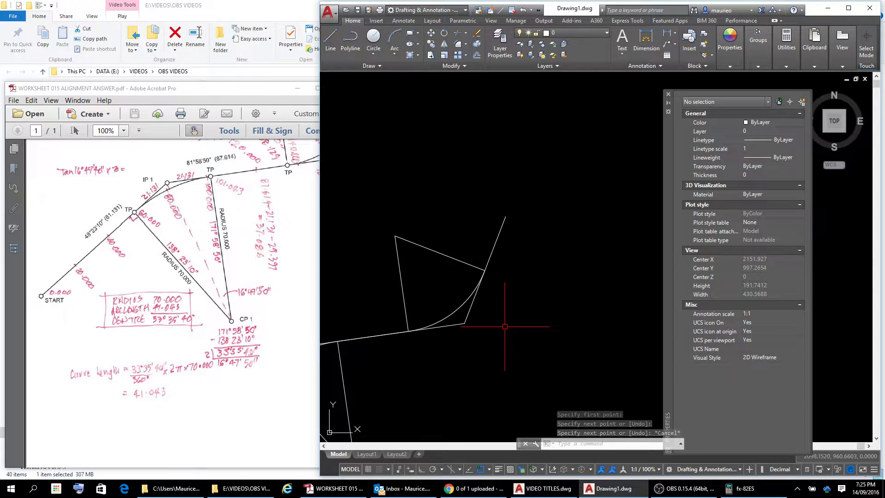
{"action": "type", "text": "L"}
{"action": "key", "text": "Return"}
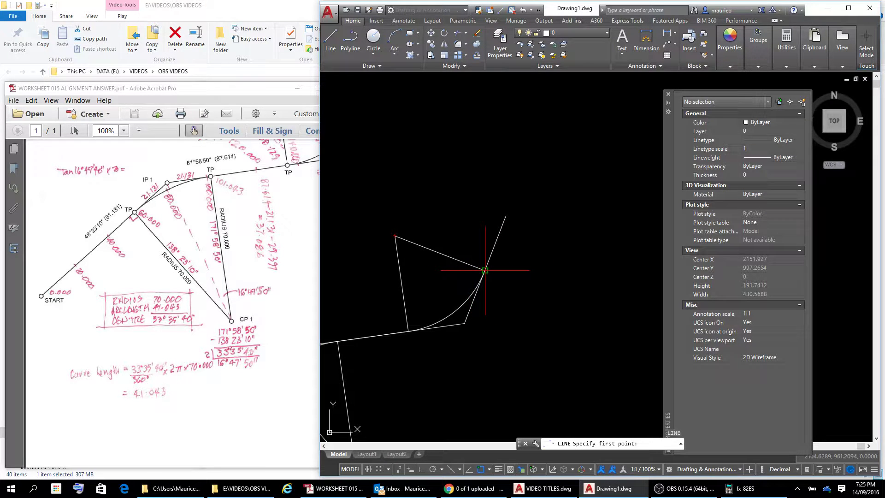
{"action": "left_click", "coordinate": [506, 217]}
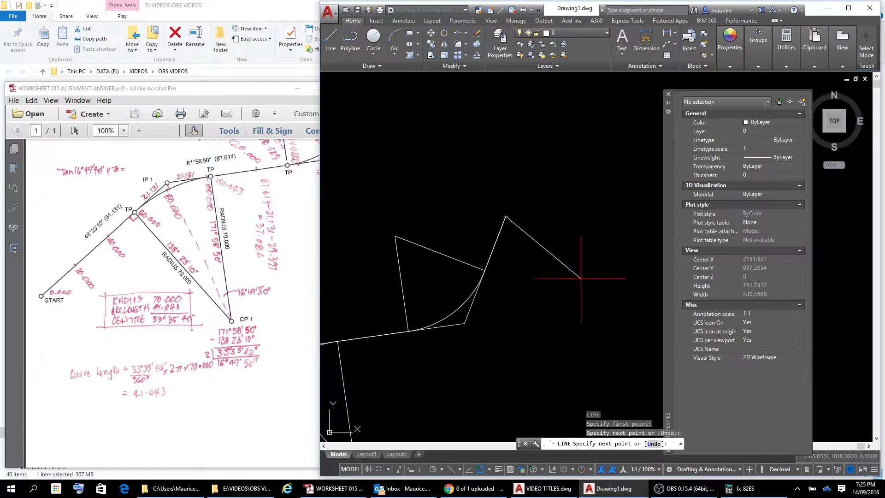
{"action": "scroll", "coordinate": [581, 278], "scroll_direction": "down", "scroll_amount": 2}
{"action": "key", "text": "Escape"}
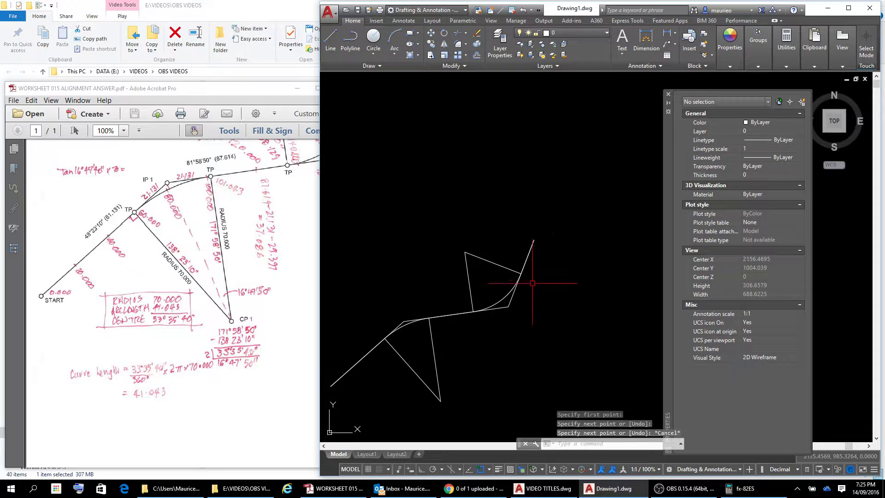
Step: Check the lengths of the starting straight and the straight between the curves against the worksheet's chainages and handwritten subtraction
{"action": "left_click", "coordinate": [366, 358]}
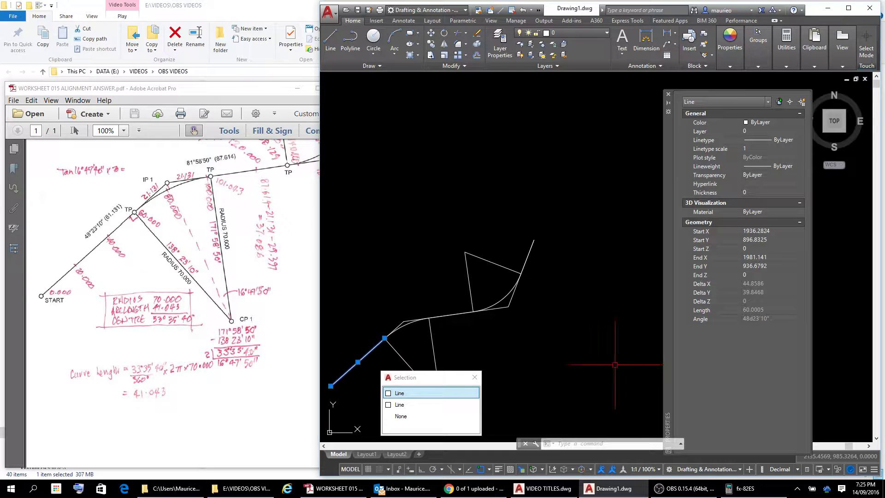
{"action": "scroll", "coordinate": [444, 342], "scroll_direction": "up", "scroll_amount": 2}
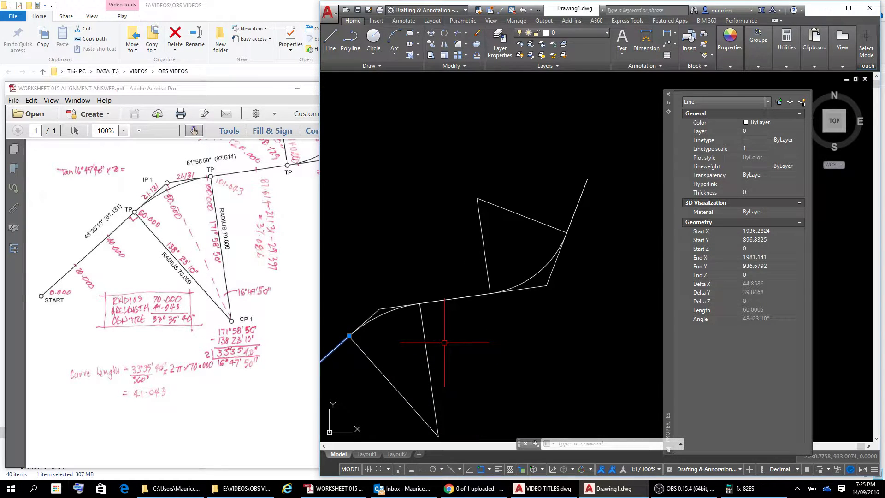
{"action": "left_click", "coordinate": [450, 298]}
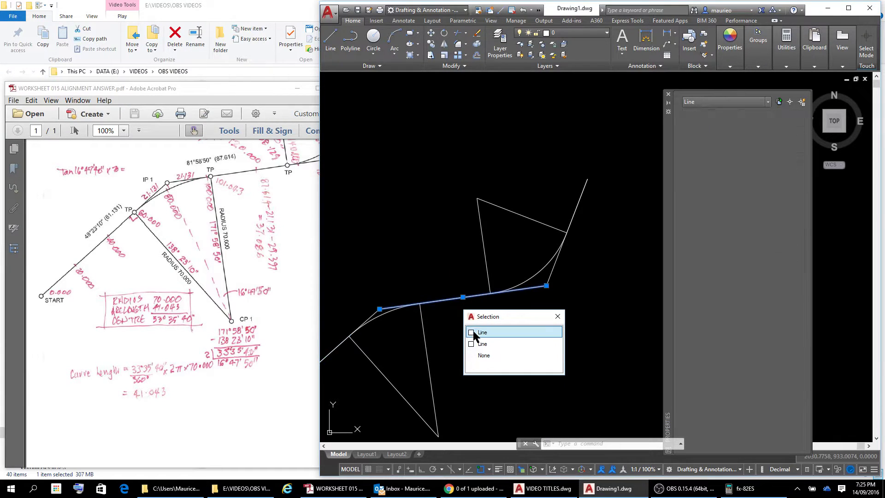
{"action": "left_click", "coordinate": [477, 332]}
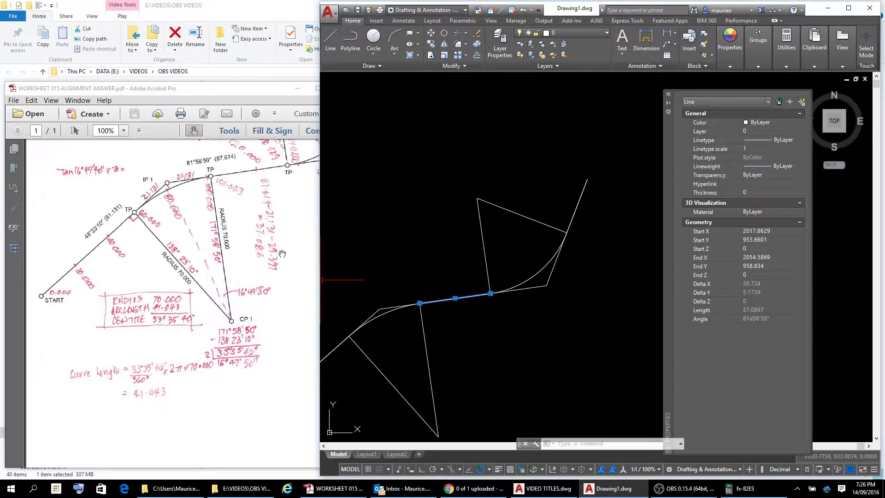
{"action": "left_click_drag", "start_coordinate": [243, 219], "coordinate": [174, 329]}
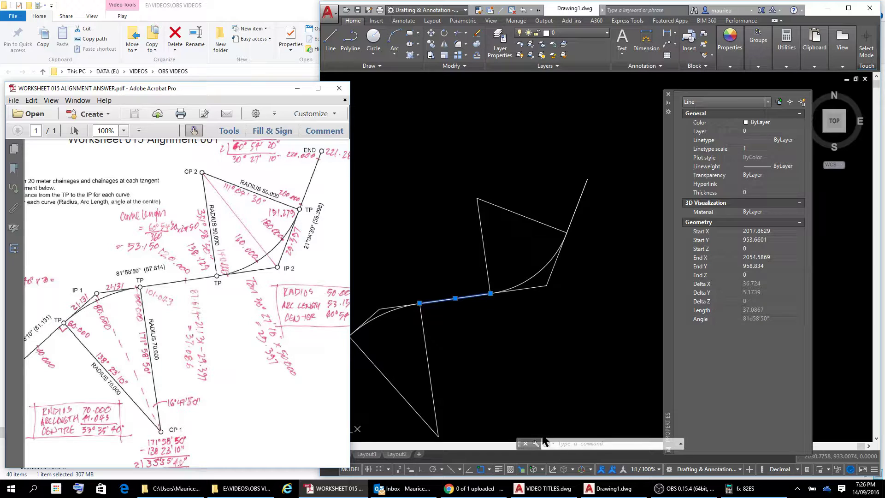
Step: Check the length of the straight from the second curve to the end, comparing it with the worksheet's distances and chainages
{"action": "left_click", "coordinate": [574, 222]}
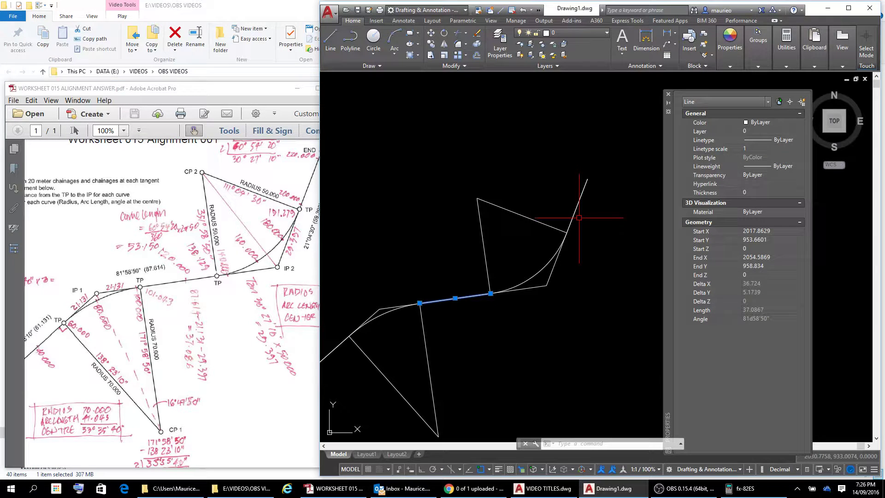
{"action": "left_click", "coordinate": [576, 207]}
{"action": "left_click", "coordinate": [609, 254]}
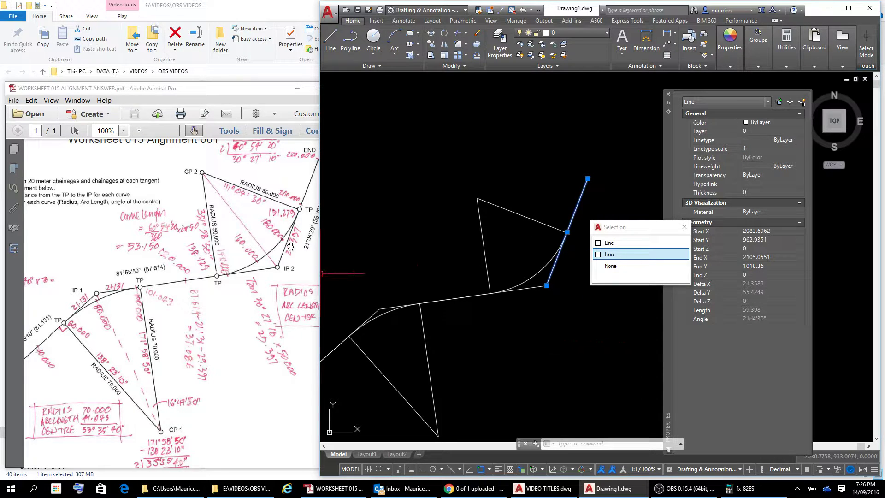
{"action": "left_click", "coordinate": [292, 223]}
{"action": "left_click_drag", "start_coordinate": [292, 223], "coordinate": [265, 269]}
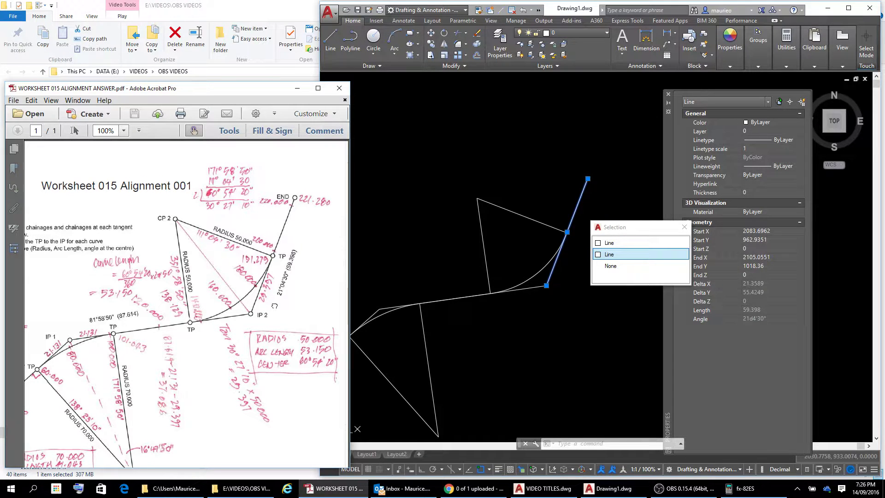
{"action": "left_click_drag", "start_coordinate": [275, 309], "coordinate": [276, 294]}
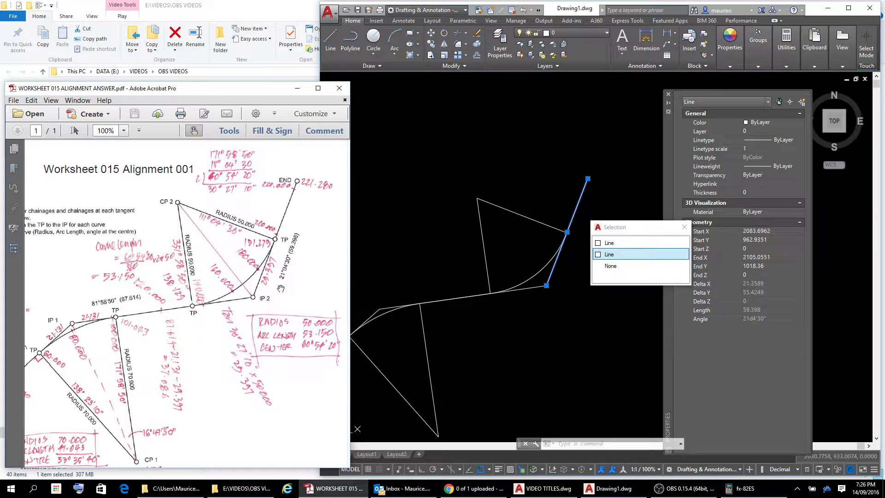
{"action": "left_click", "coordinate": [577, 225]}
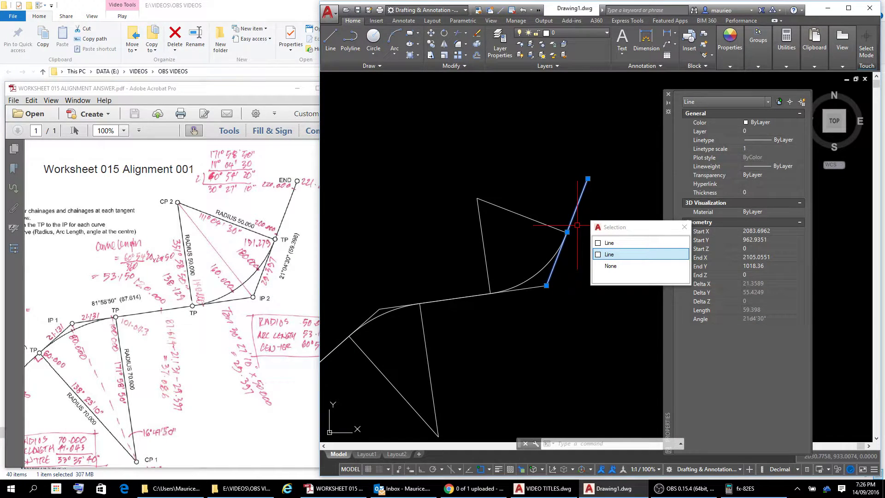
{"action": "left_click", "coordinate": [604, 243]}
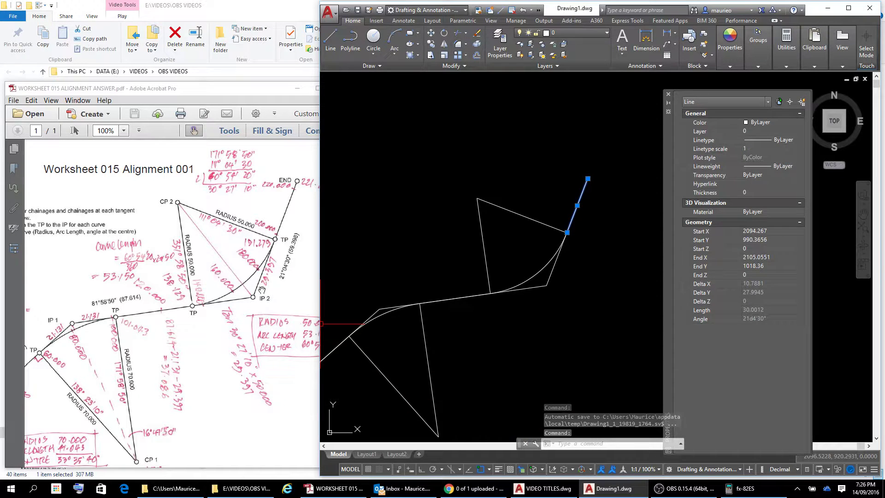
{"action": "left_click", "coordinate": [286, 299]}
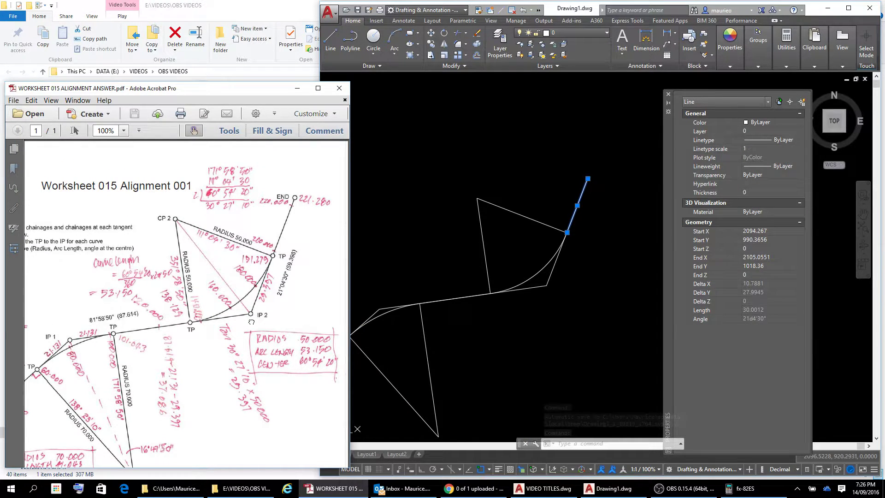
{"action": "left_click_drag", "start_coordinate": [251, 320], "coordinate": [253, 303]}
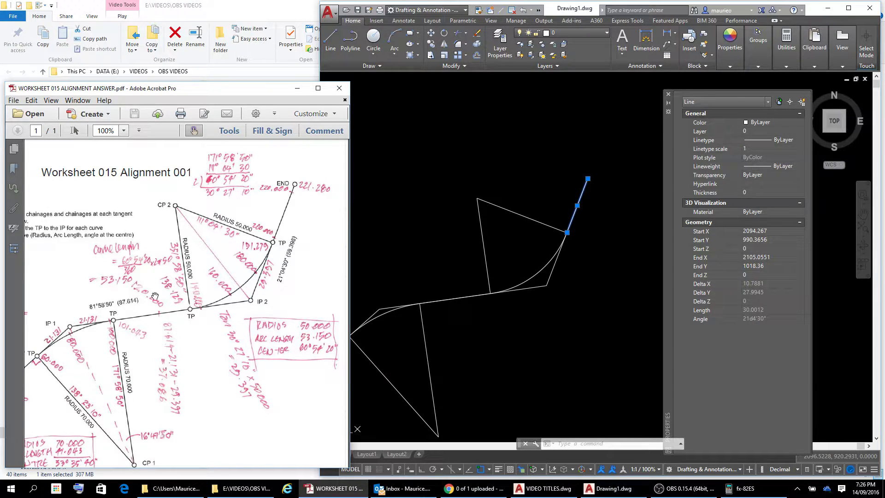
{"action": "left_click_drag", "start_coordinate": [164, 289], "coordinate": [167, 275]}
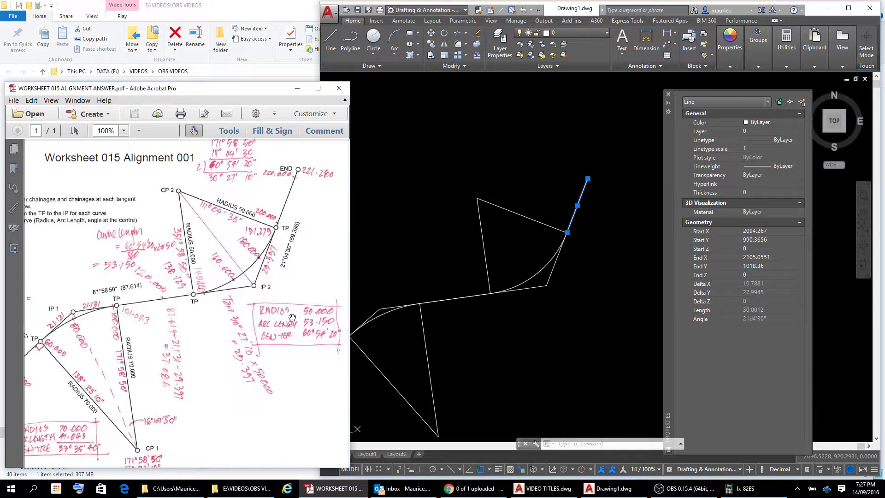
Step: Switch back to AutoCAD and clear the selection of the final straight
{"action": "left_click", "coordinate": [387, 262]}
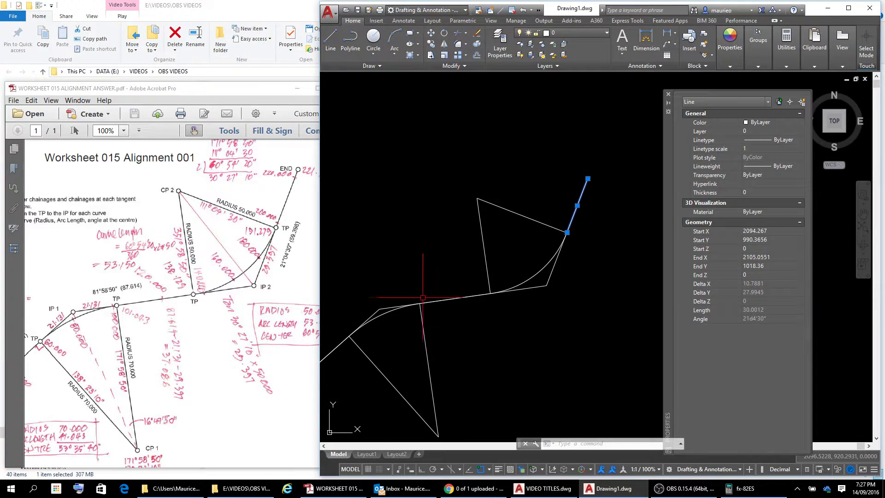
{"action": "scroll", "coordinate": [406, 296], "scroll_direction": "down", "scroll_amount": 4}
{"action": "mouse_move", "coordinate": [417, 295]}
{"action": "middle_mouse_down"}
{"action": "mouse_move", "coordinate": [457, 201]}
{"action": "mouse_move", "coordinate": [498, 142]}
{"action": "middle_mouse_up"}
{"action": "scroll", "coordinate": [473, 246], "scroll_direction": "up", "scroll_amount": 2}
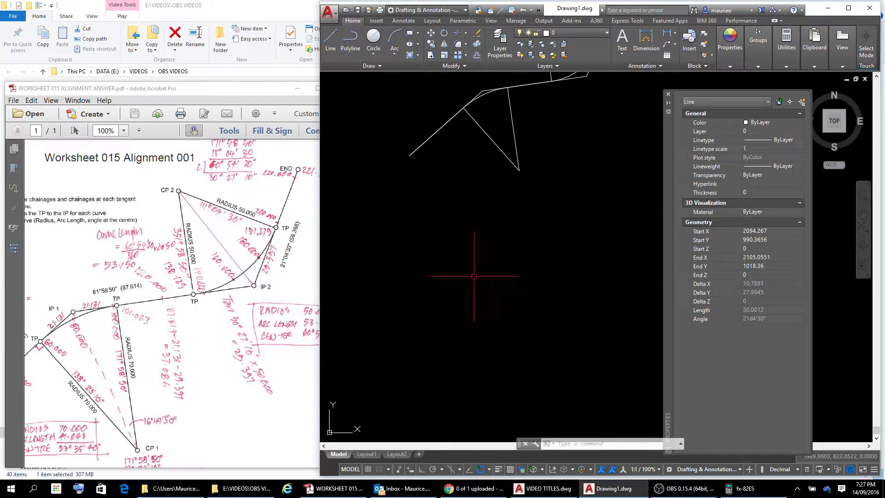
{"action": "middle_click_drag", "start_coordinate": [474, 276], "coordinate": [473, 343]}
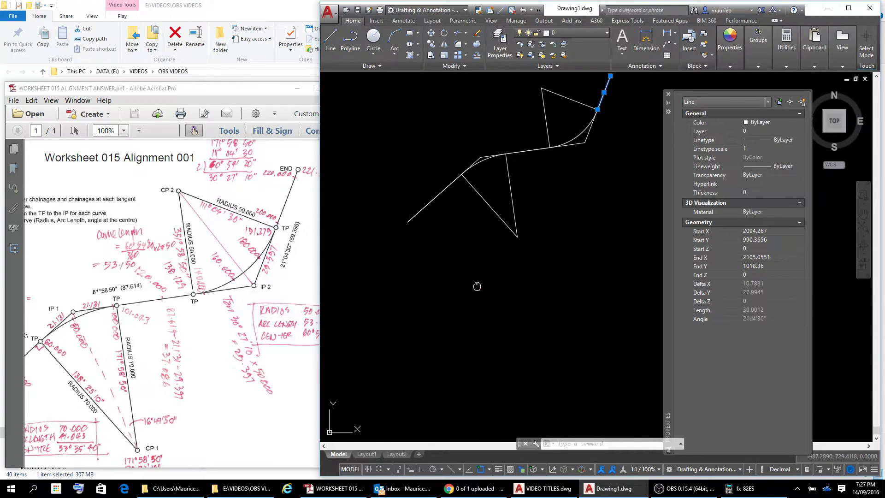
{"action": "middle_click_drag", "start_coordinate": [476, 277], "coordinate": [455, 396]}
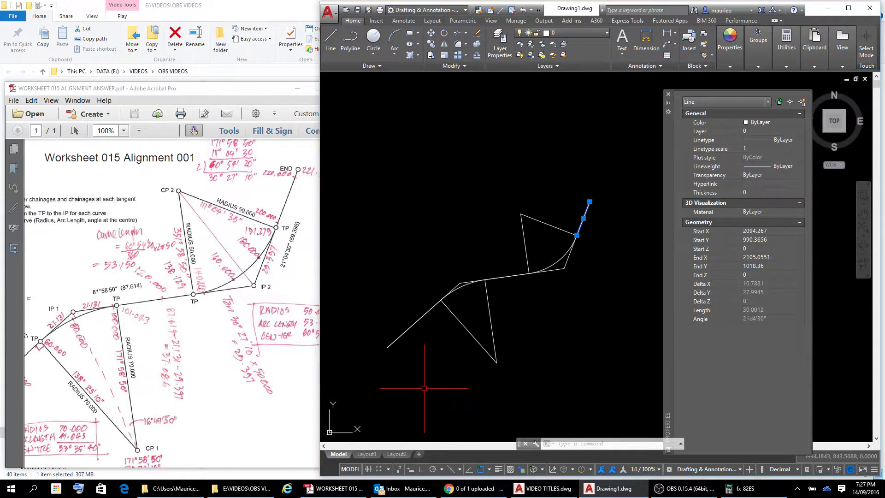
{"action": "key", "text": "Escape"}
{"action": "key", "text": "Escape"}
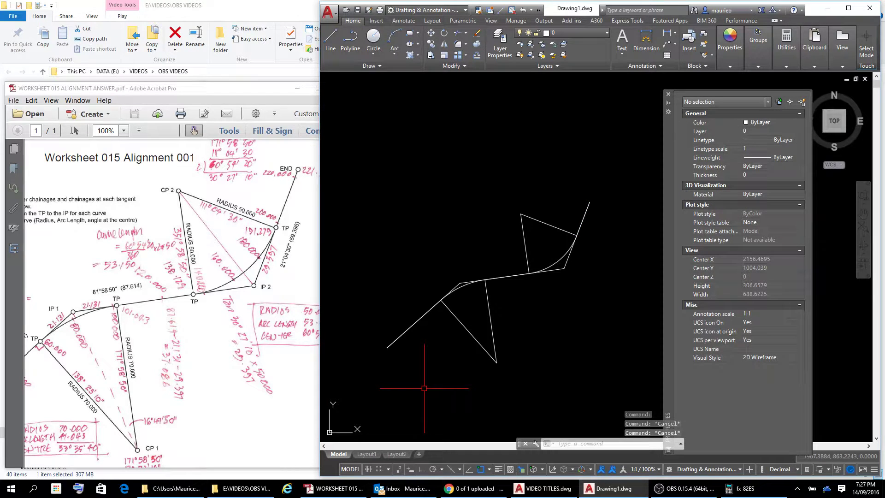
Step: Start PEDIT with the Multiple option and pick the starting straight, first curve, middle straight and second curve
{"action": "type", "text": "PE"}
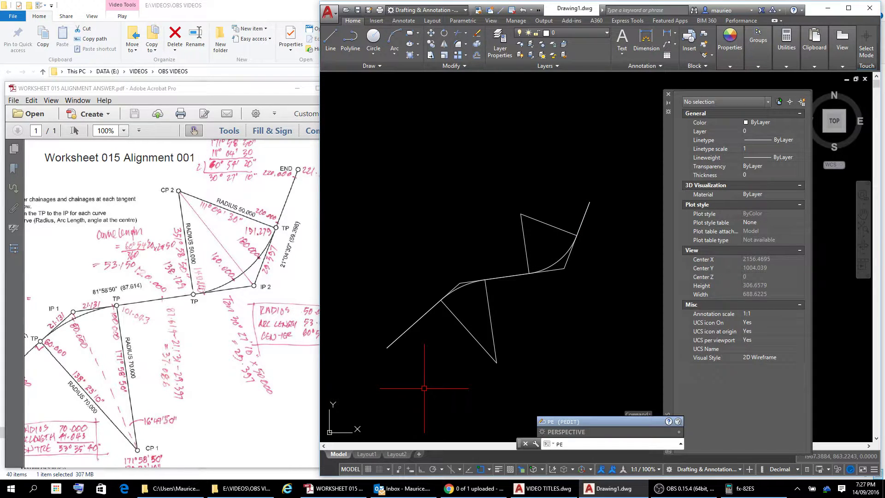
{"action": "key", "text": "Return"}
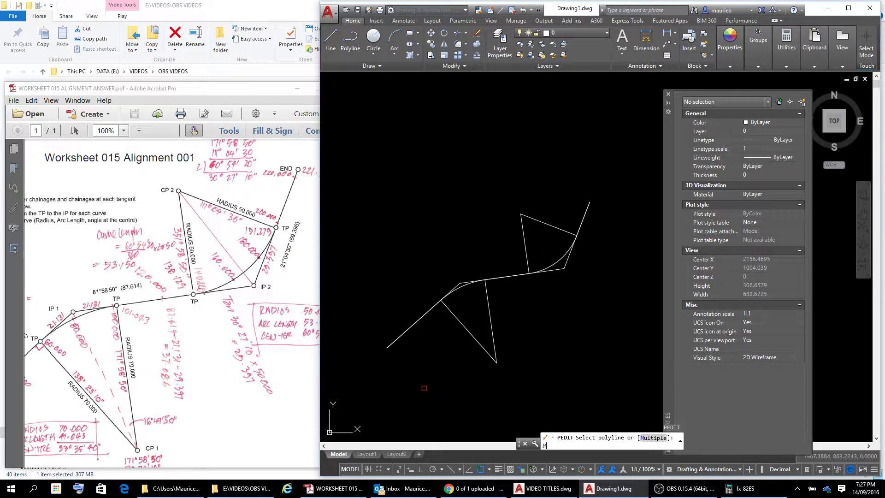
{"action": "key", "text": "Return"}
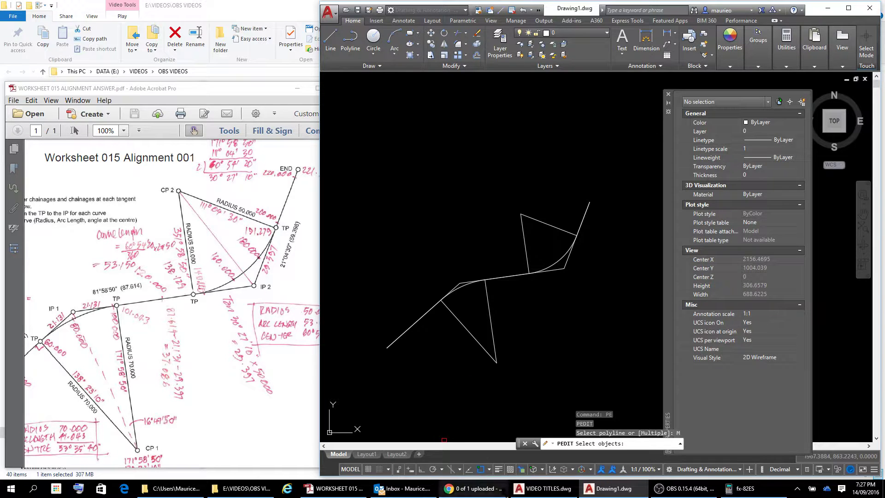
{"action": "left_click", "coordinate": [411, 328]}
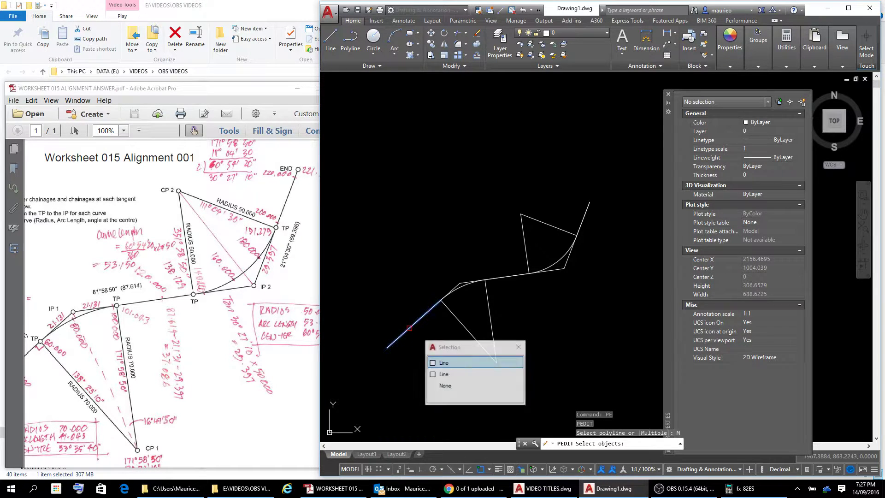
{"action": "left_click", "coordinate": [445, 363]}
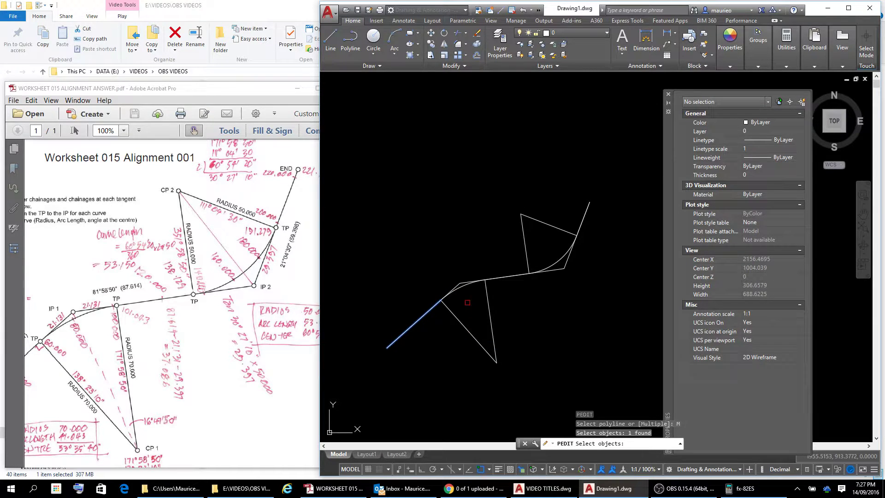
{"action": "left_click", "coordinate": [463, 286]}
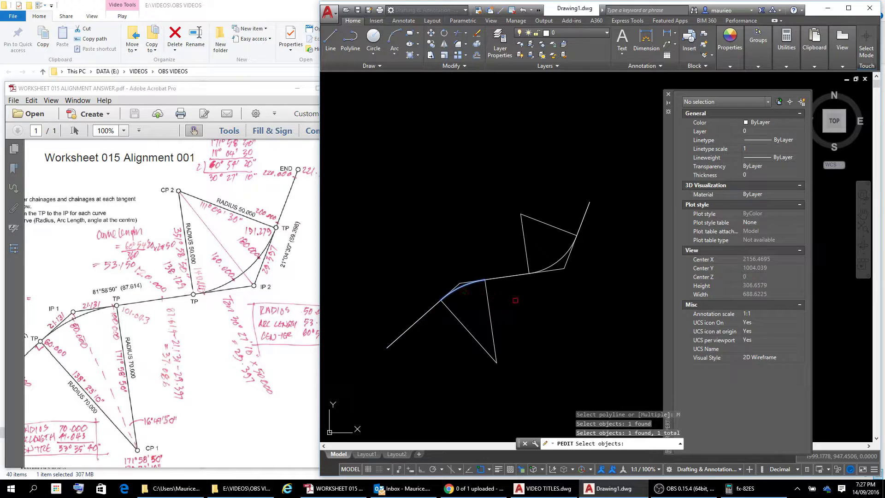
{"action": "left_click", "coordinate": [507, 275]}
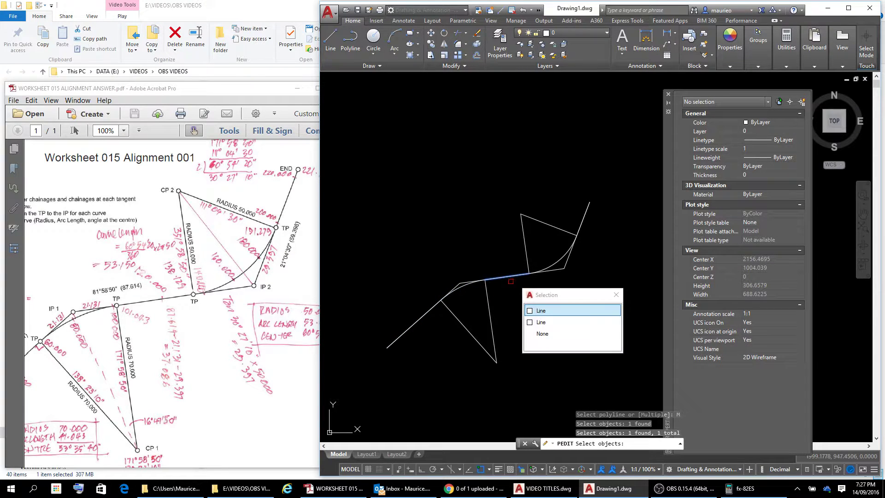
{"action": "left_click", "coordinate": [539, 311]}
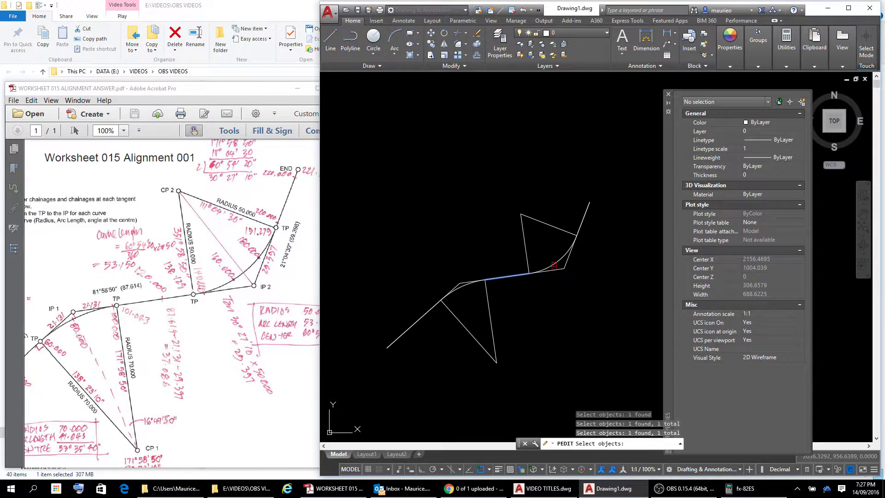
{"action": "left_click", "coordinate": [554, 264]}
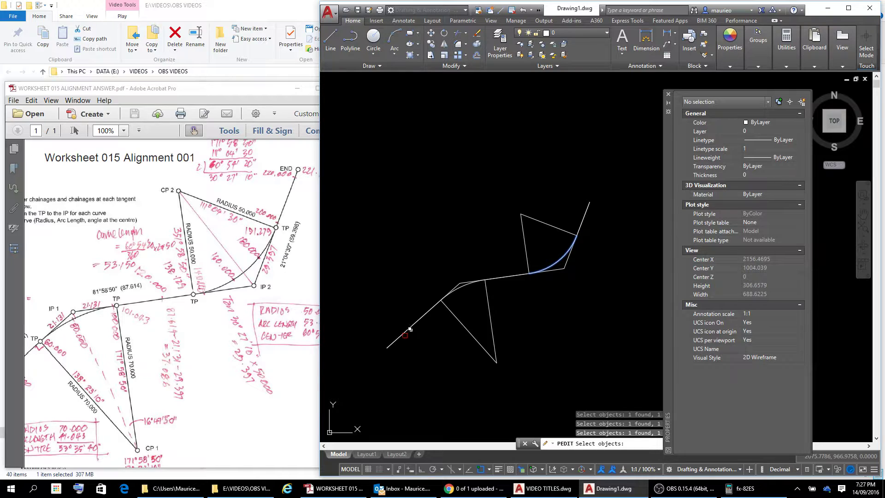
Step: Add the starting straight, first curve, middle straight and final straight to the PEDIT selection alongside the second curve
{"action": "left_click", "coordinate": [410, 330]}
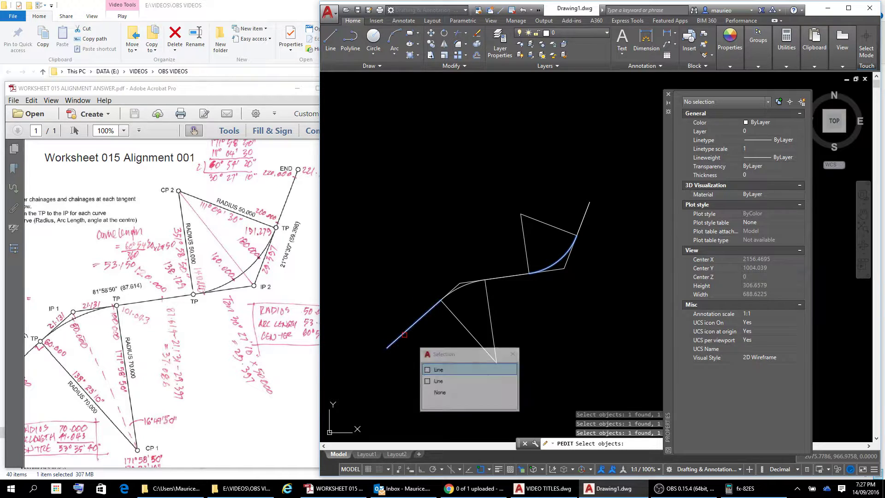
{"action": "left_click", "coordinate": [438, 372]}
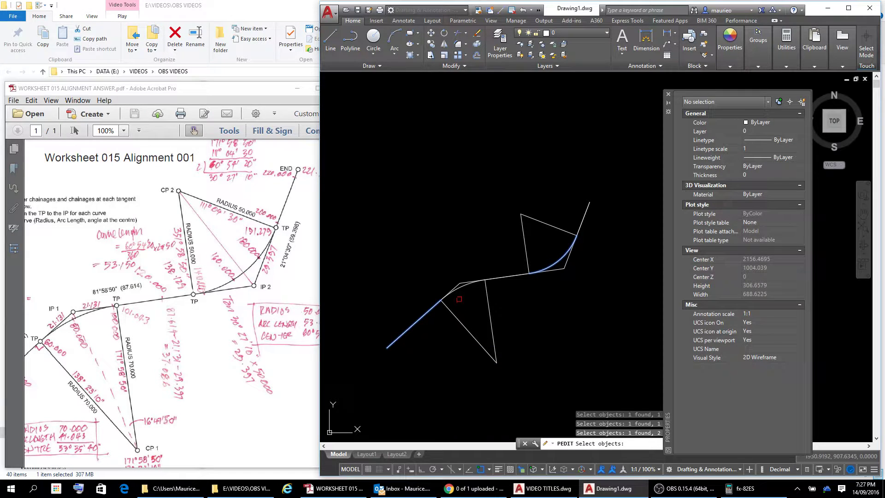
{"action": "left_click", "coordinate": [461, 287]}
{"action": "left_click", "coordinate": [513, 275]}
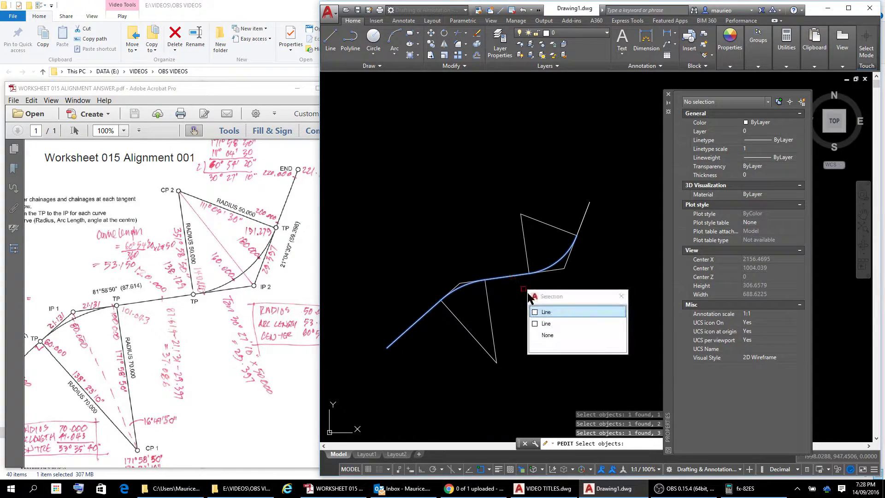
{"action": "left_click", "coordinate": [542, 314]}
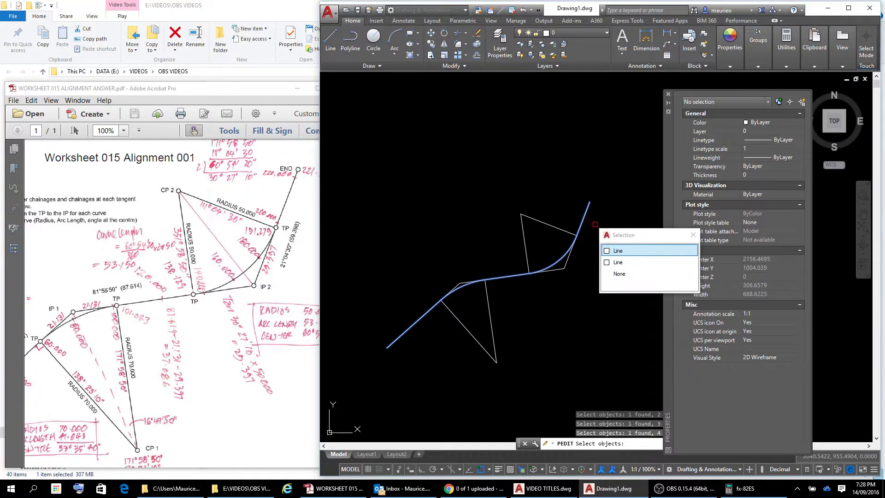
{"action": "left_click", "coordinate": [618, 251]}
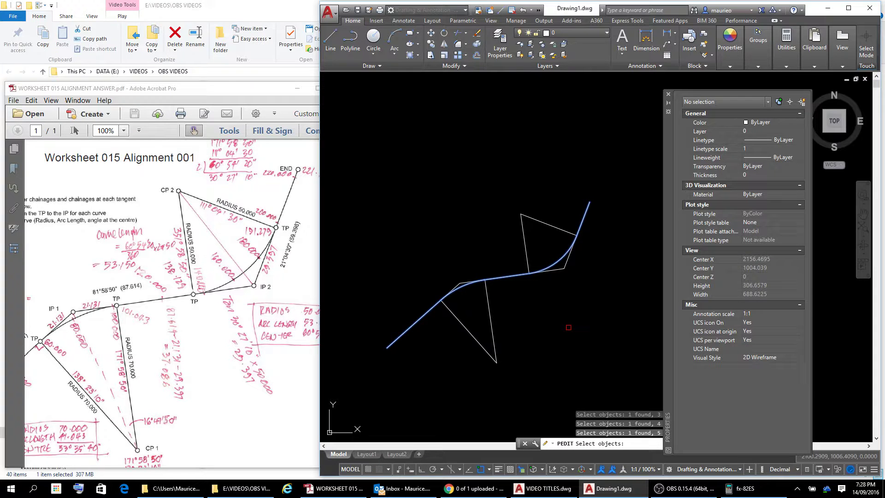
Step: Convert the five selected pieces to polylines and join them into one centreline, accepting the 0.0000 fuzz distance
{"action": "key", "text": "Return"}
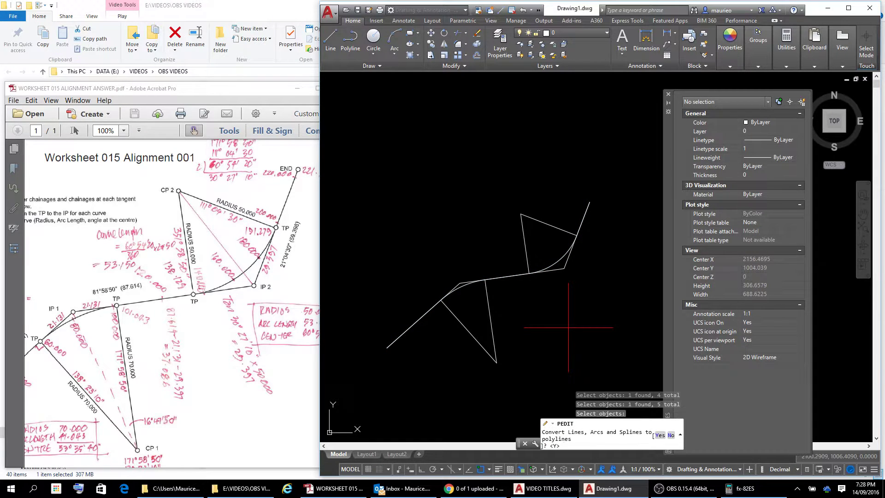
{"action": "key", "text": "Return"}
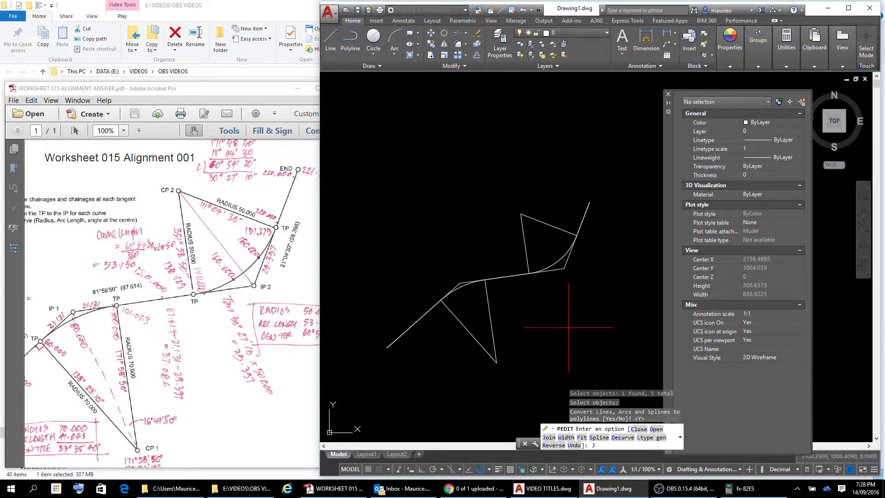
{"action": "key", "text": "Return"}
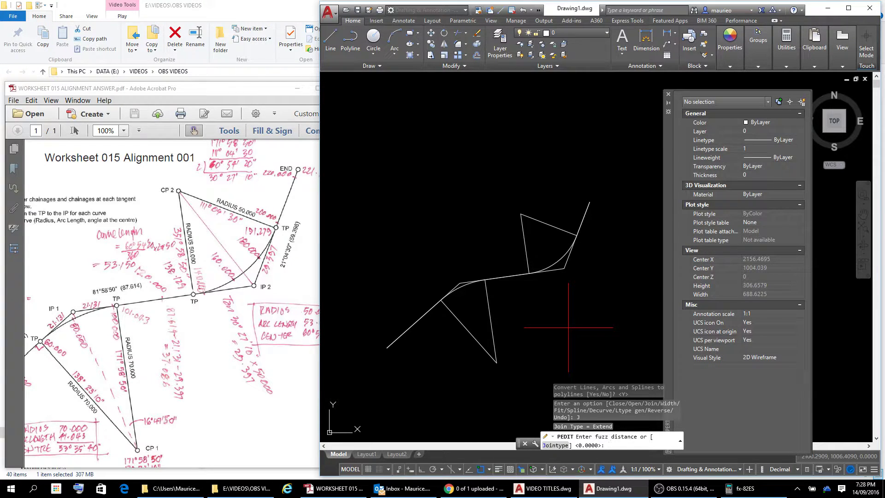
{"action": "key", "text": "Return"}
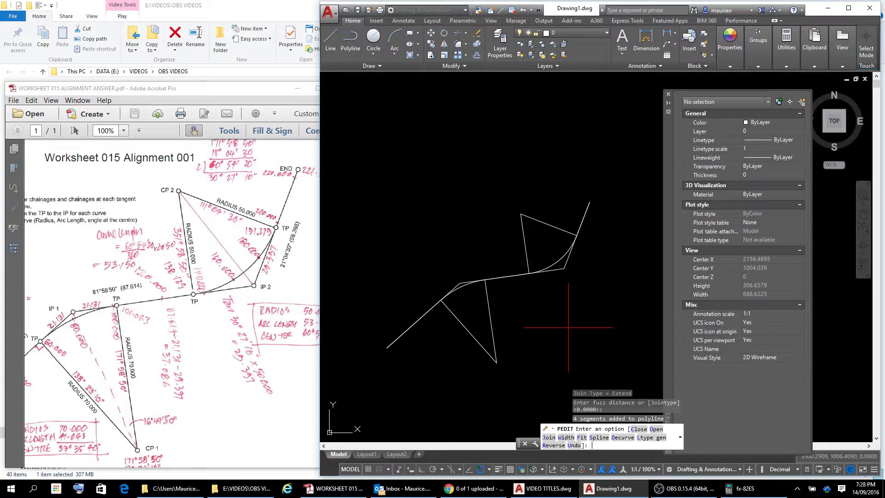
{"action": "key", "text": "Escape"}
Step: Select the joined centreline polyline rather than the overlapping line and check its total length in its properties
{"action": "mouse_move", "coordinate": [470, 489]}
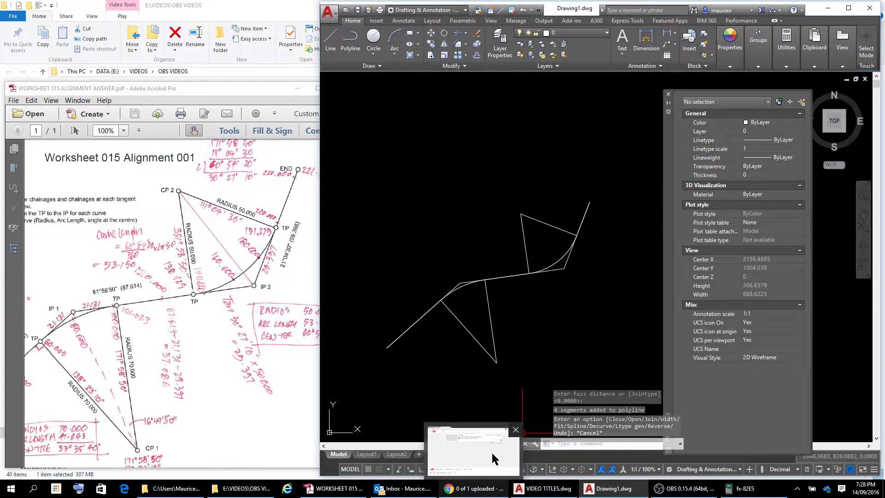
{"action": "left_click", "coordinate": [423, 315]}
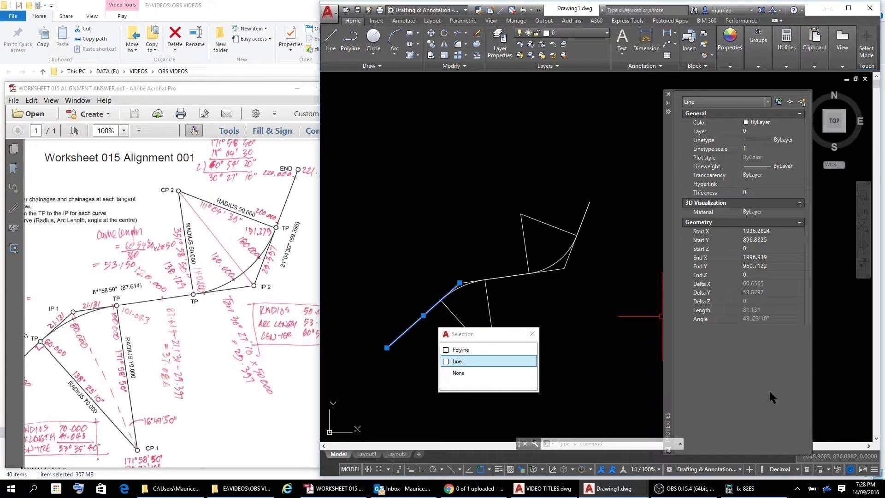
{"action": "key", "text": "Escape"}
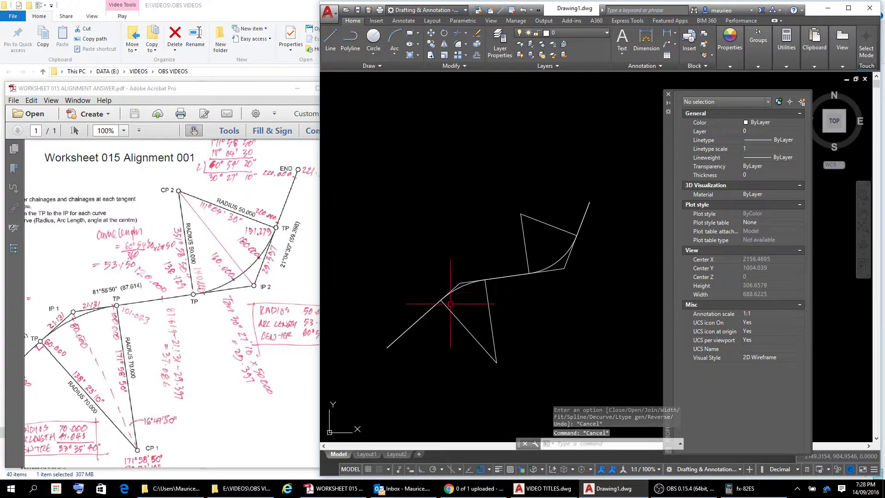
{"action": "left_click", "coordinate": [408, 330]}
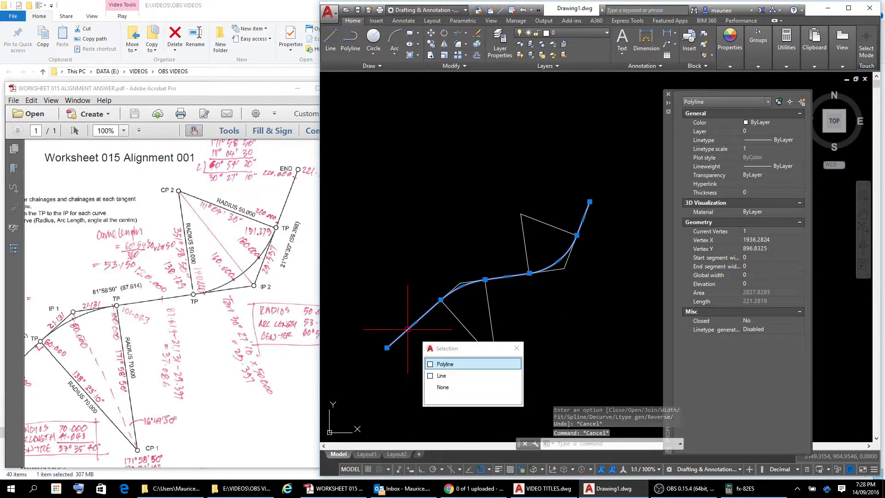
{"action": "left_click", "coordinate": [444, 365]}
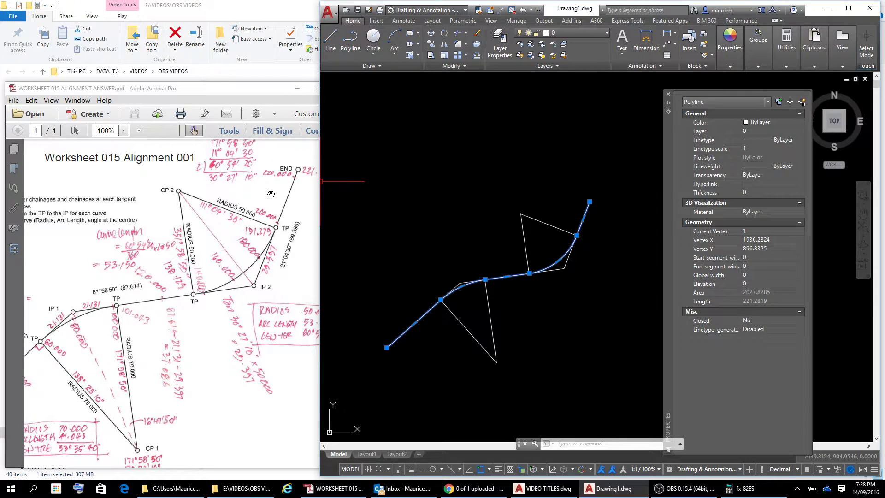
Step: Compare the centreline's total length with the handwritten chainage at the END point of the answer worksheet
{"action": "left_click", "coordinate": [294, 202]}
{"action": "left_click_drag", "start_coordinate": [294, 202], "coordinate": [282, 204]}
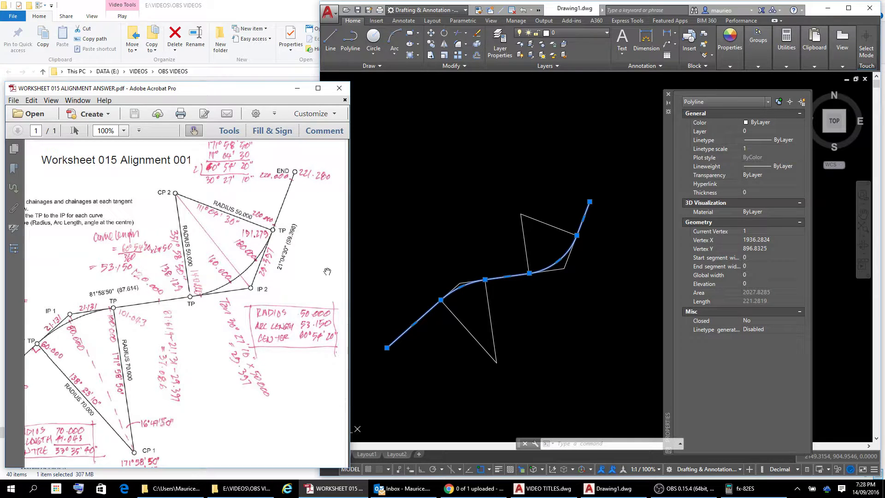
{"action": "scroll", "coordinate": [327, 272], "scroll_direction": "down", "scroll_amount": 2}
{"action": "scroll", "coordinate": [288, 363], "scroll_direction": "down", "scroll_amount": 2}
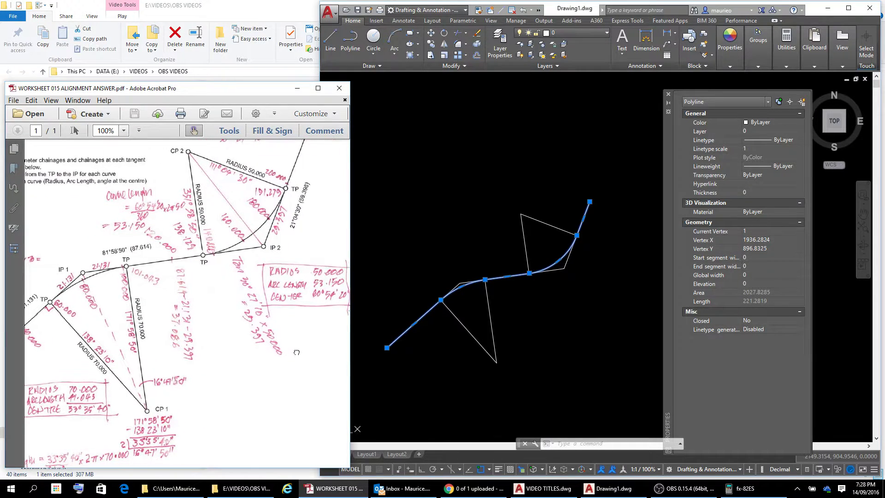
{"action": "scroll", "coordinate": [299, 362], "scroll_direction": "up", "scroll_amount": 5}
{"action": "scroll", "coordinate": [298, 359], "scroll_direction": "down", "scroll_amount": 1}
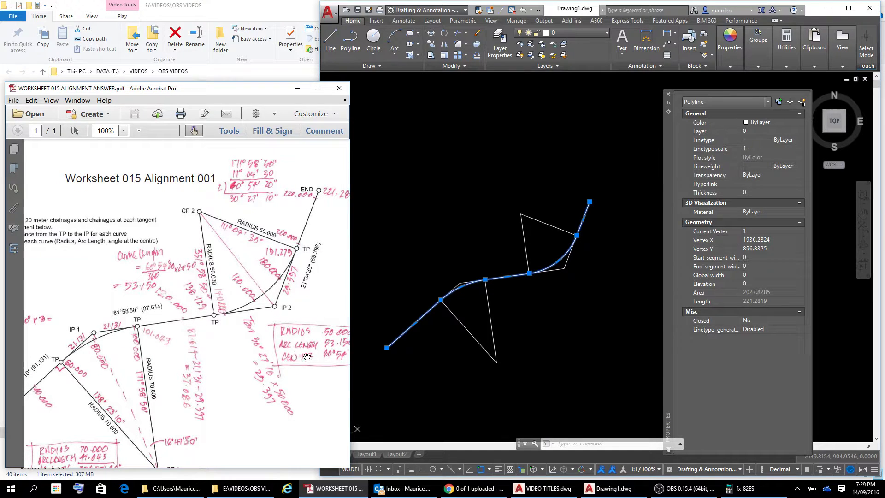
{"action": "scroll", "coordinate": [416, 353], "scroll_direction": "up", "scroll_amount": 2}
{"action": "scroll", "coordinate": [415, 351], "scroll_direction": "down", "scroll_amount": 2}
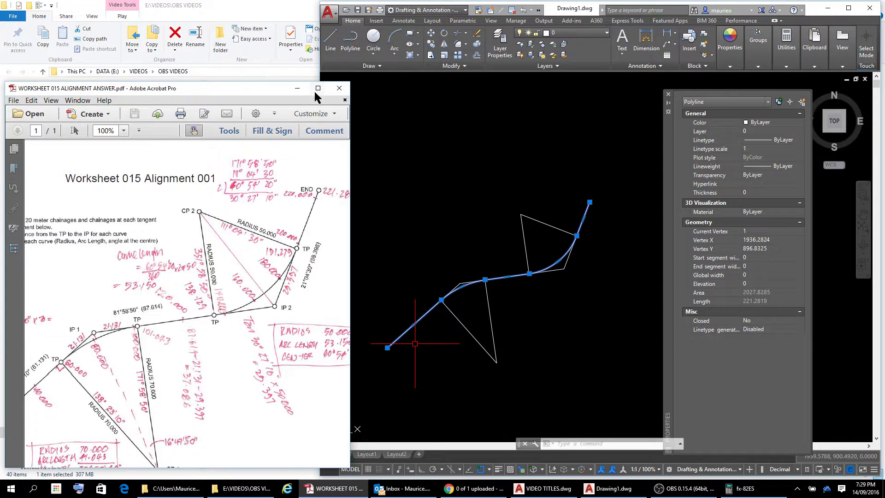
Step: Close the answer worksheet PDF and maximise the AutoCAD window around the alignment
{"action": "left_click", "coordinate": [339, 89]}
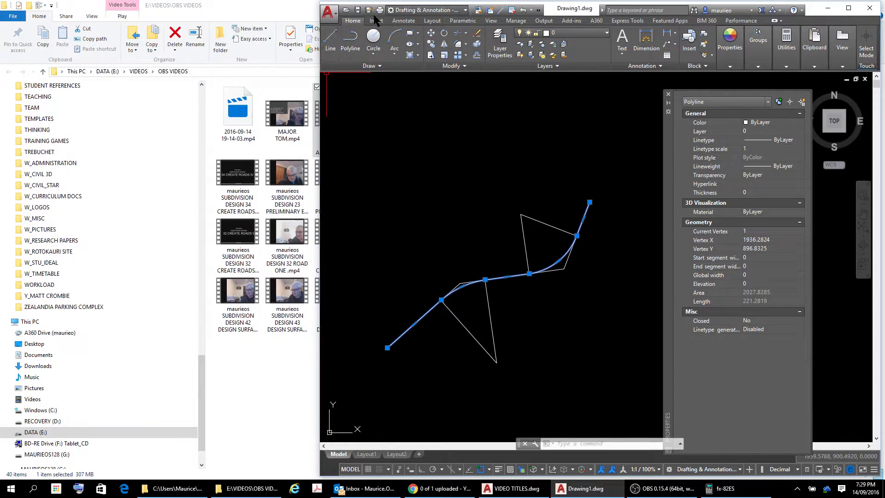
{"action": "left_click", "coordinate": [851, 11]}
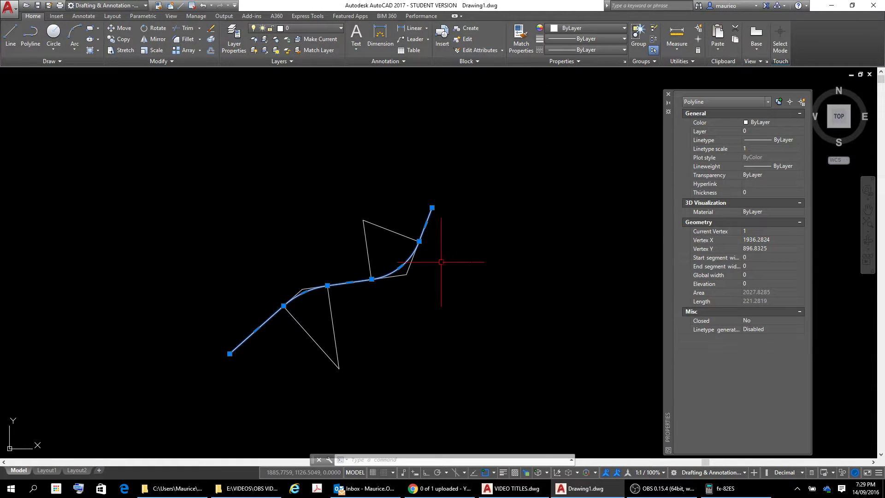
{"action": "scroll", "coordinate": [218, 358], "scroll_direction": "up", "scroll_amount": 2}
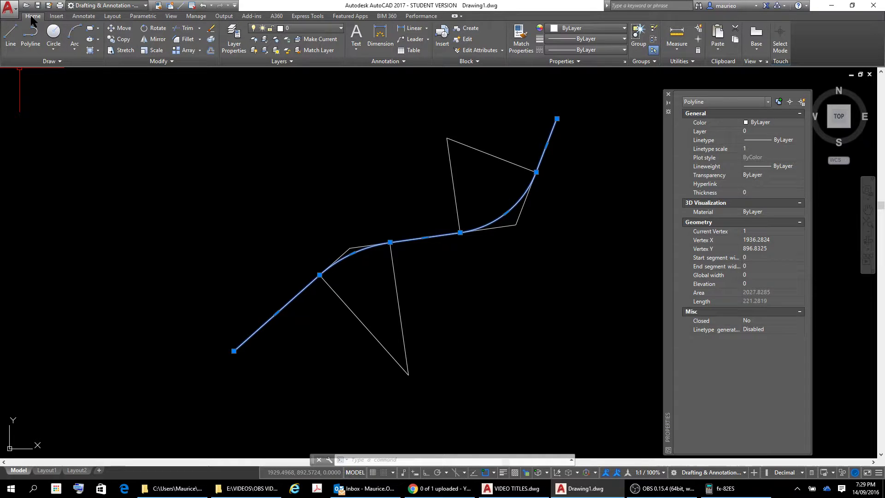
Step: Place points along the centreline polyline with the Measure command, using a segment length of 20
{"action": "left_click", "coordinate": [62, 60]}
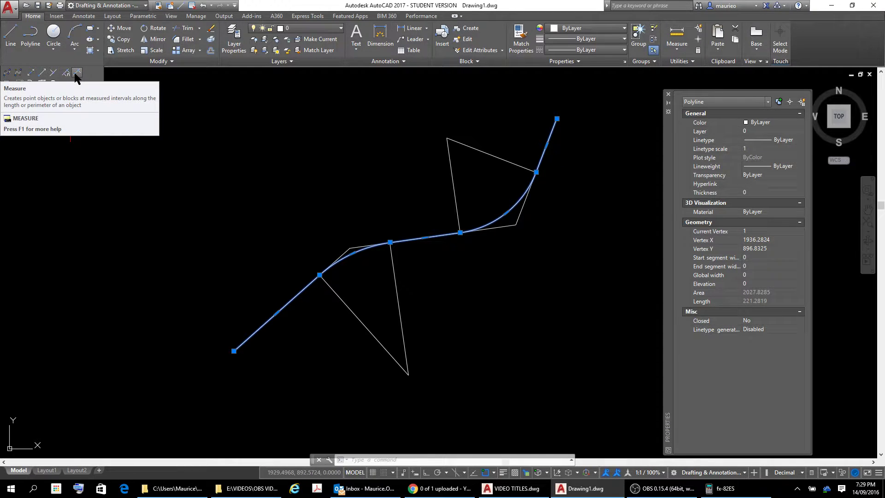
{"action": "left_click", "coordinate": [74, 72]}
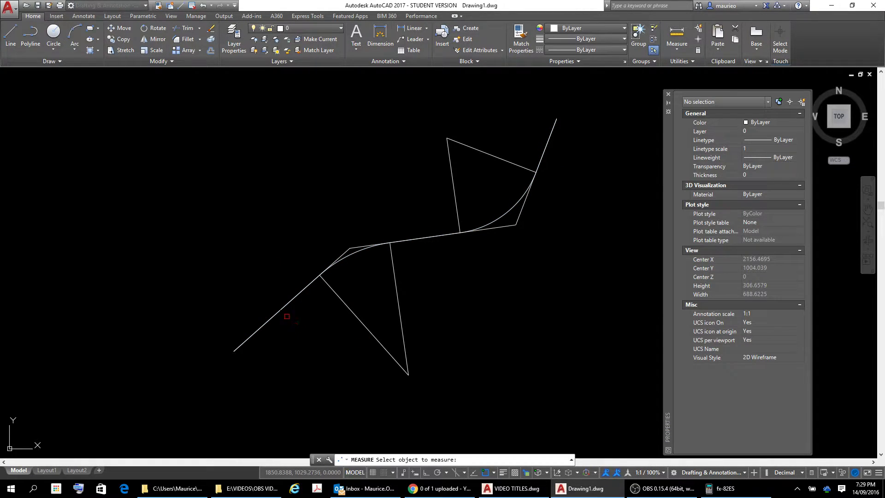
{"action": "left_click", "coordinate": [280, 310]}
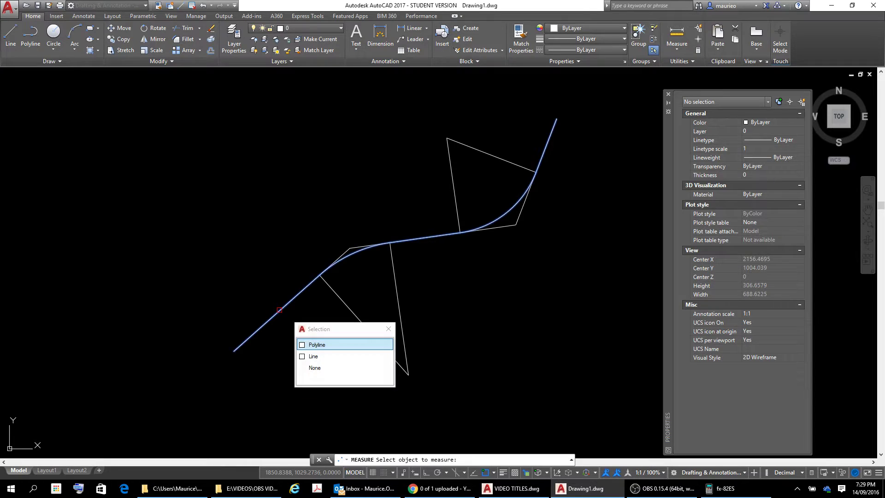
{"action": "left_click", "coordinate": [325, 346]}
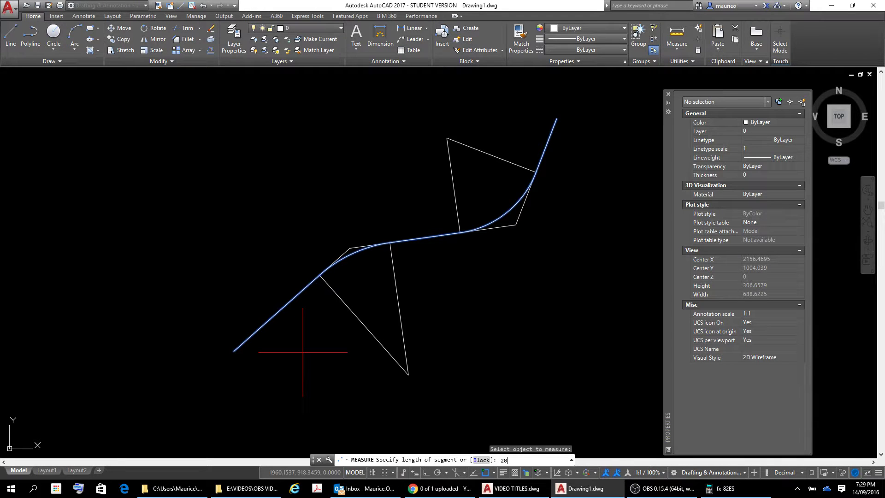
{"action": "key", "text": "Return"}
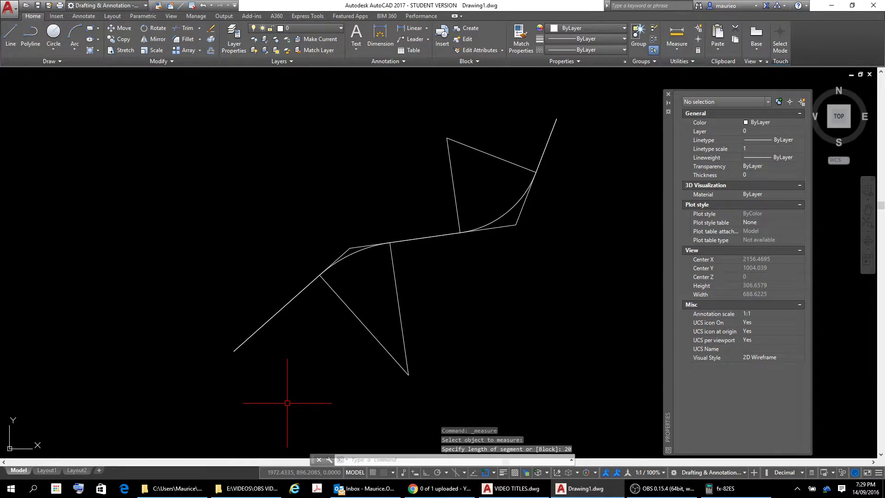
Step: Change the point style to a circle crossed by an X, keeping the size relative to the screen
{"action": "type", "text": "DDPTYPE"}
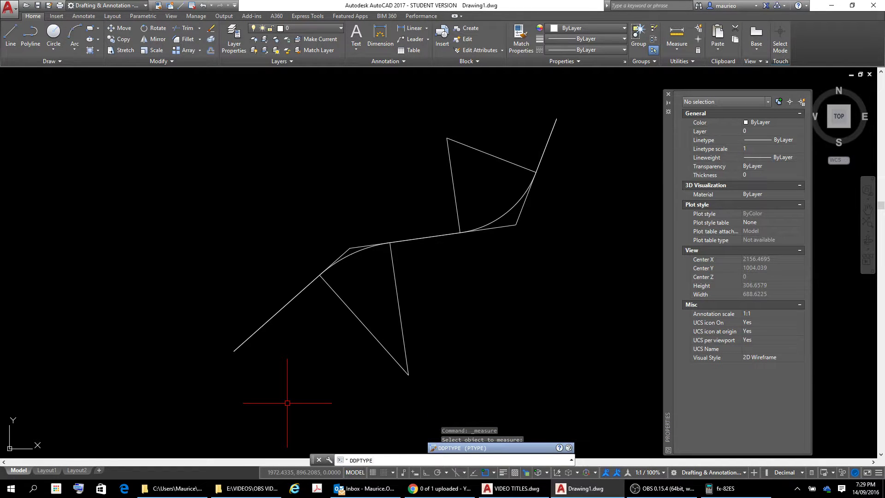
{"action": "key", "text": "Return"}
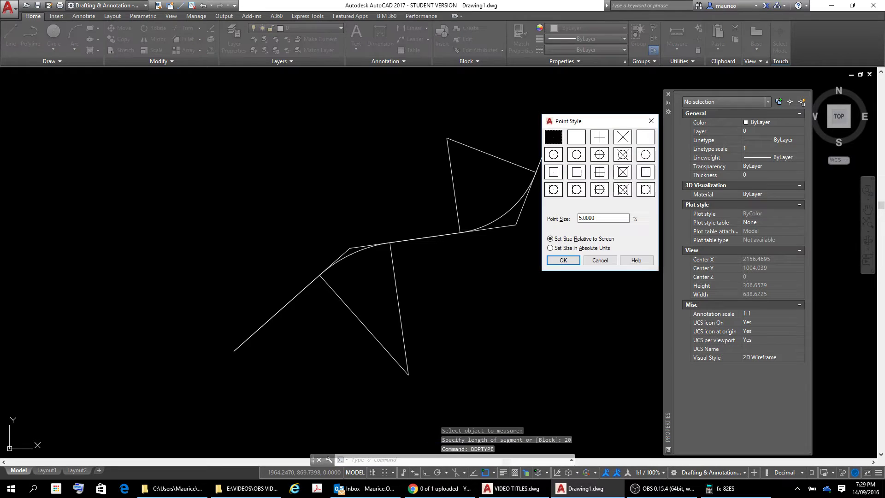
{"action": "double_click", "coordinate": [623, 155]}
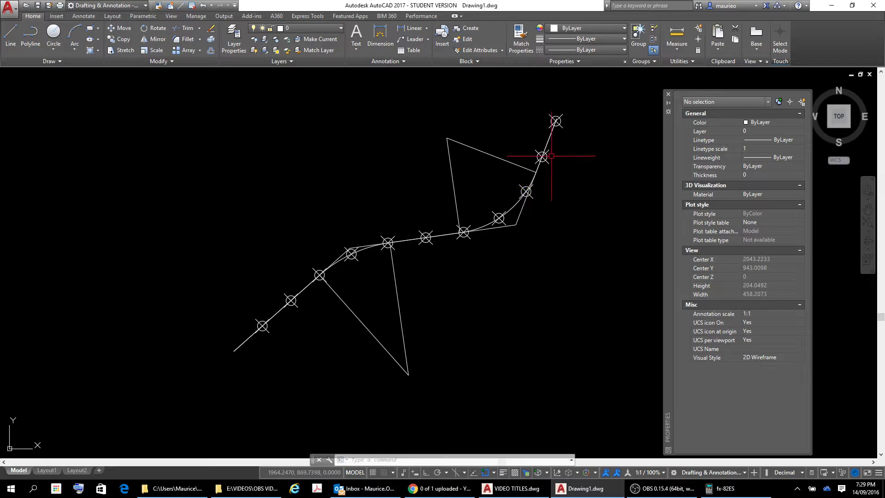
Step: Start placing single points and put one at the END of the centreline, just beyond the last 20 m mark
{"action": "scroll", "coordinate": [563, 121], "scroll_direction": "up", "scroll_amount": 5}
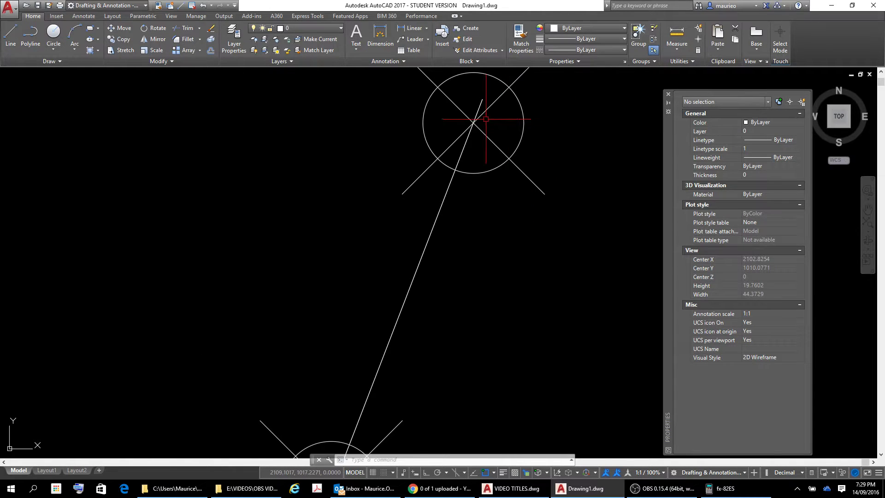
{"action": "scroll", "coordinate": [474, 119], "scroll_direction": "down", "scroll_amount": 5}
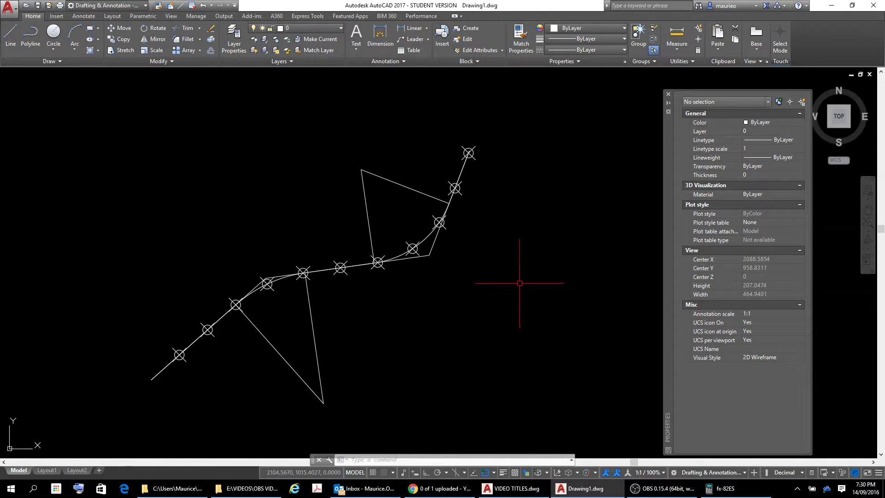
{"action": "scroll", "coordinate": [464, 182], "scroll_direction": "up", "scroll_amount": 5}
{"action": "middle_click_drag", "start_coordinate": [480, 167], "coordinate": [498, 261]}
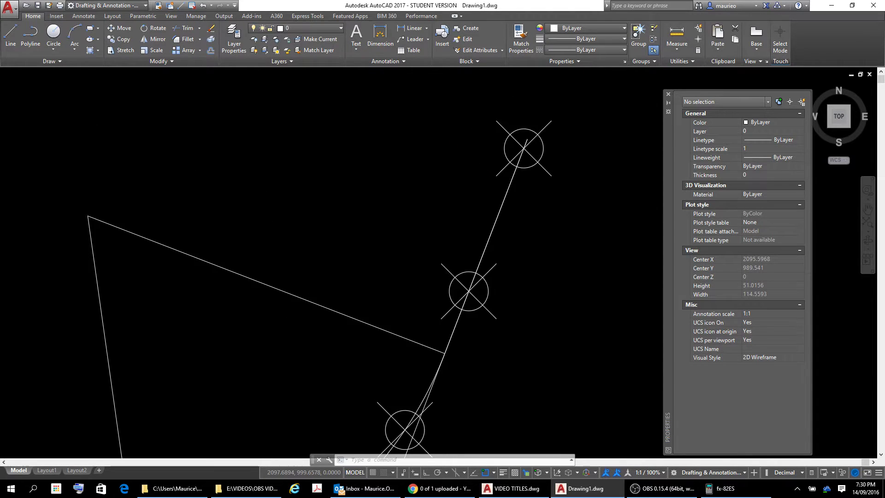
{"action": "scroll", "coordinate": [496, 283], "scroll_direction": "down", "scroll_amount": 2}
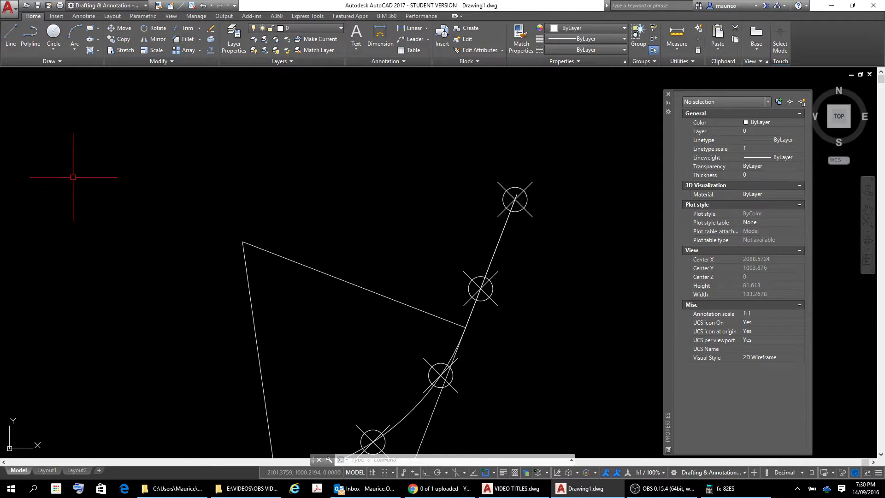
{"action": "left_click", "coordinate": [59, 62]}
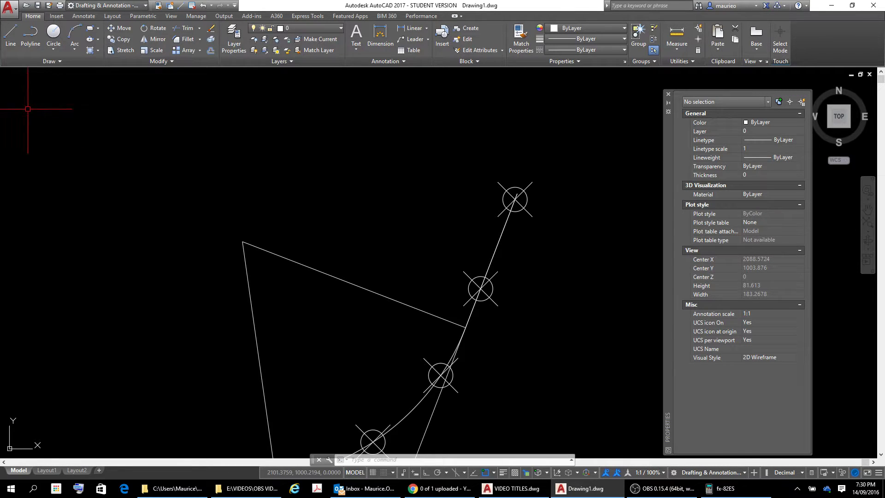
{"action": "left_click", "coordinate": [59, 63]}
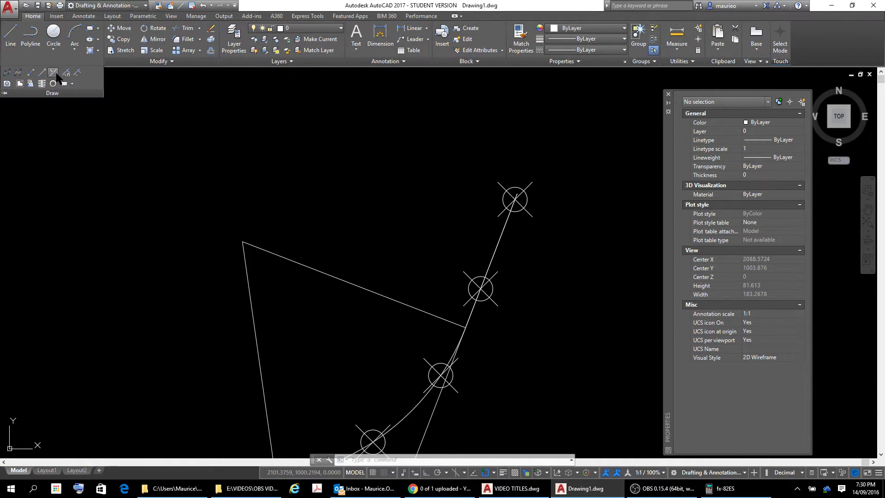
{"action": "left_click", "coordinate": [54, 74]}
{"action": "left_click", "coordinate": [518, 191]}
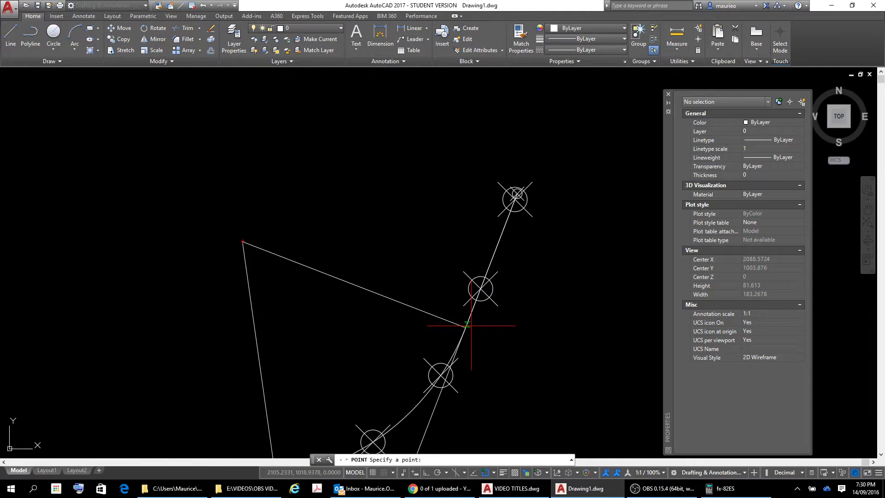
Step: Place points at the two tangent points of the upper curve, where its radius lines meet the centreline
{"action": "scroll", "coordinate": [475, 339], "scroll_direction": "up", "scroll_amount": 6}
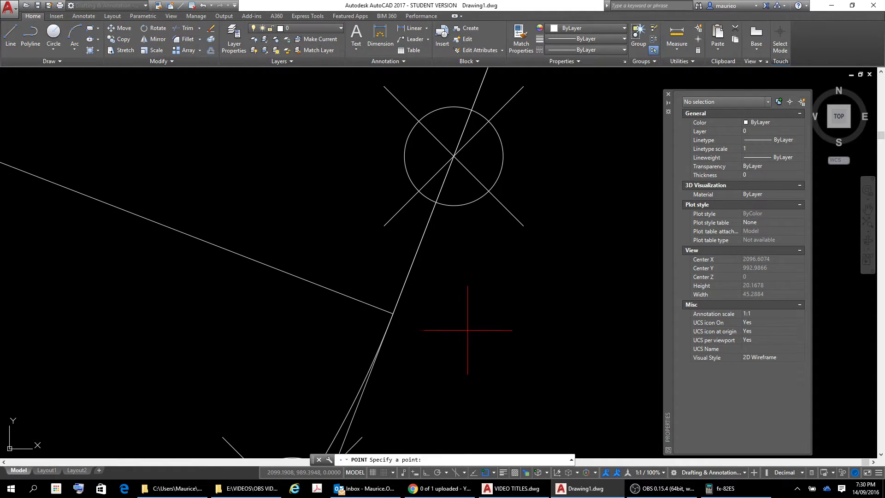
{"action": "left_click", "coordinate": [393, 314]}
{"action": "scroll", "coordinate": [529, 336], "scroll_direction": "down", "scroll_amount": 6}
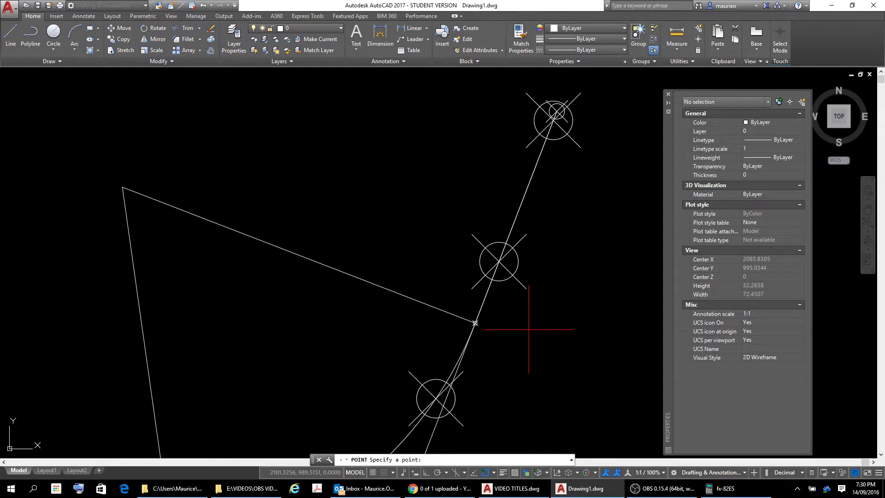
{"action": "mouse_move", "coordinate": [536, 364]}
{"action": "middle_mouse_down"}
{"action": "mouse_move", "coordinate": [653, 108]}
{"action": "mouse_move", "coordinate": [644, 184]}
{"action": "middle_mouse_up"}
{"action": "scroll", "coordinate": [361, 300], "scroll_direction": "up", "scroll_amount": 4}
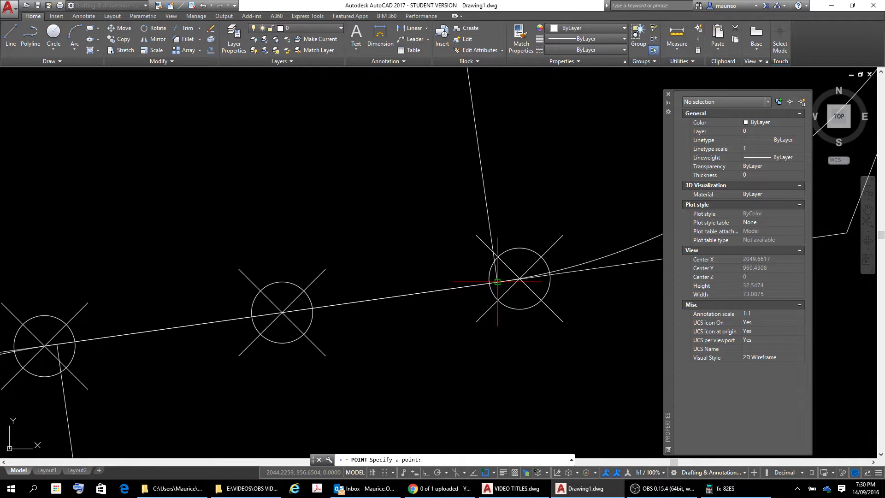
{"action": "left_click", "coordinate": [497, 281]}
{"action": "scroll", "coordinate": [473, 372], "scroll_direction": "down", "scroll_amount": 4}
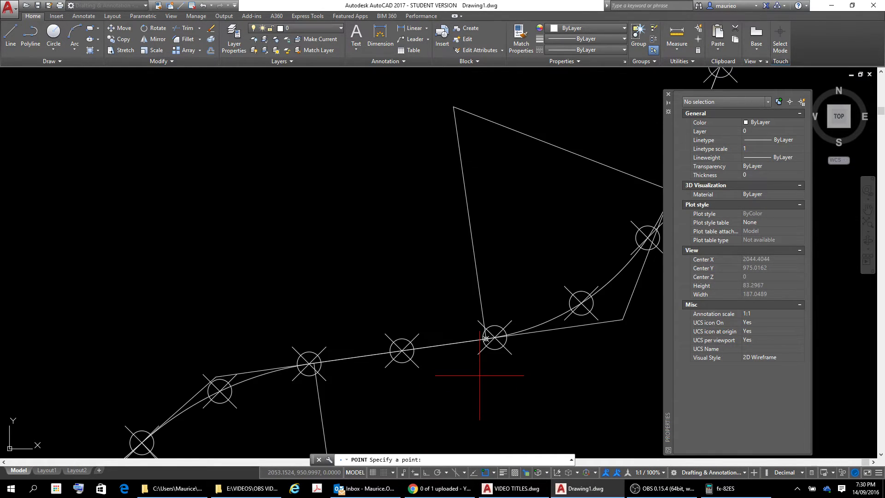
Step: Place points at the lower curve's tangent point nearest the middle straight and at the start of the alignment
{"action": "middle_click_drag", "start_coordinate": [478, 374], "coordinate": [580, 197]}
{"action": "scroll", "coordinate": [493, 230], "scroll_direction": "up", "scroll_amount": 4}
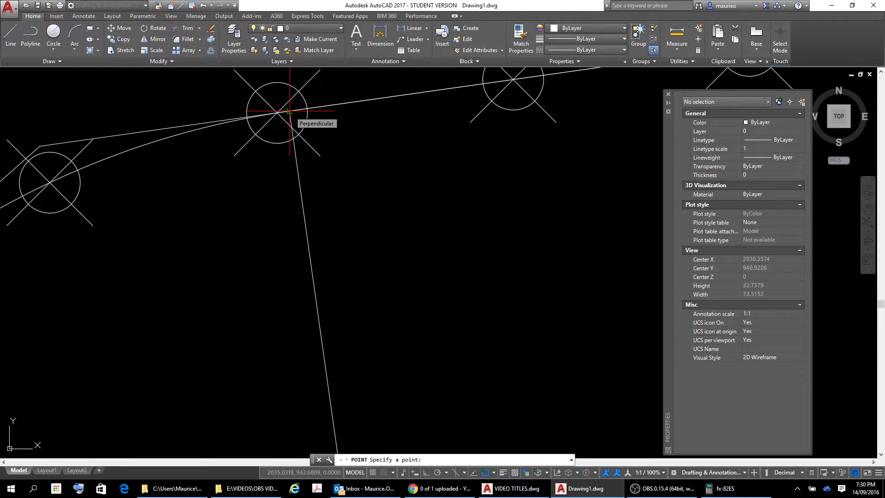
{"action": "left_click", "coordinate": [289, 112]}
{"action": "scroll", "coordinate": [286, 265], "scroll_direction": "down", "scroll_amount": 4}
{"action": "middle_click_drag", "start_coordinate": [291, 267], "coordinate": [593, 164]}
{"action": "scroll", "coordinate": [475, 214], "scroll_direction": "up", "scroll_amount": 2}
{"action": "scroll", "coordinate": [475, 213], "scroll_direction": "down", "scroll_amount": 2}
{"action": "scroll", "coordinate": [356, 369], "scroll_direction": "down", "scroll_amount": 2}
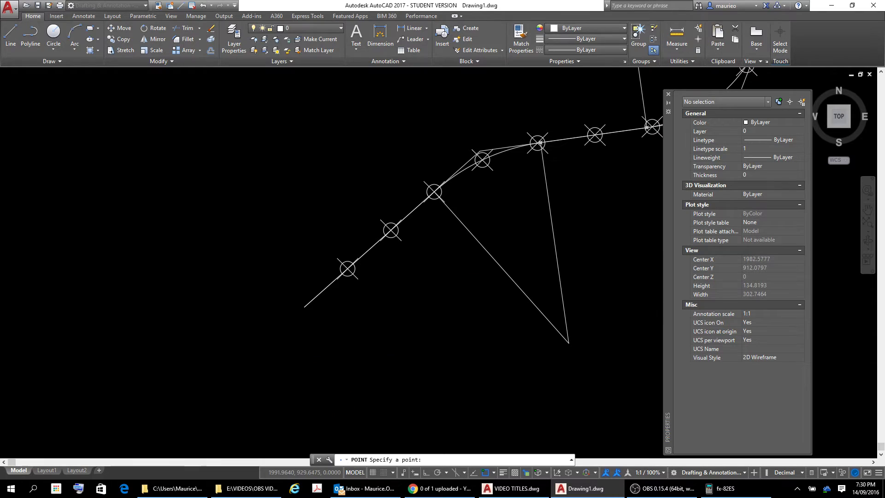
{"action": "scroll", "coordinate": [349, 356], "scroll_direction": "up", "scroll_amount": 5}
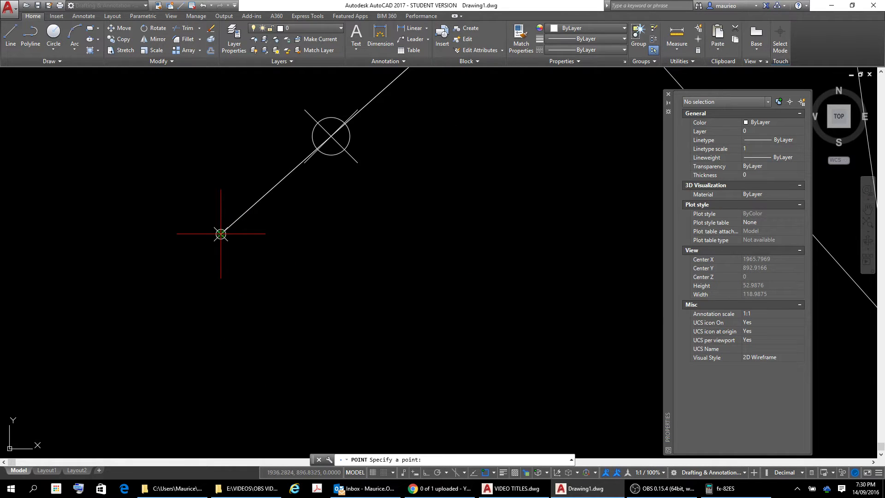
{"action": "scroll", "coordinate": [420, 316], "scroll_direction": "down", "scroll_amount": 4}
{"action": "middle_click_drag", "start_coordinate": [446, 307], "coordinate": [285, 347]}
Step: Leave the Point command and regenerate the drawing to redraw all point markers along the alignment at a uniform size
{"action": "type", "text": "RE"}
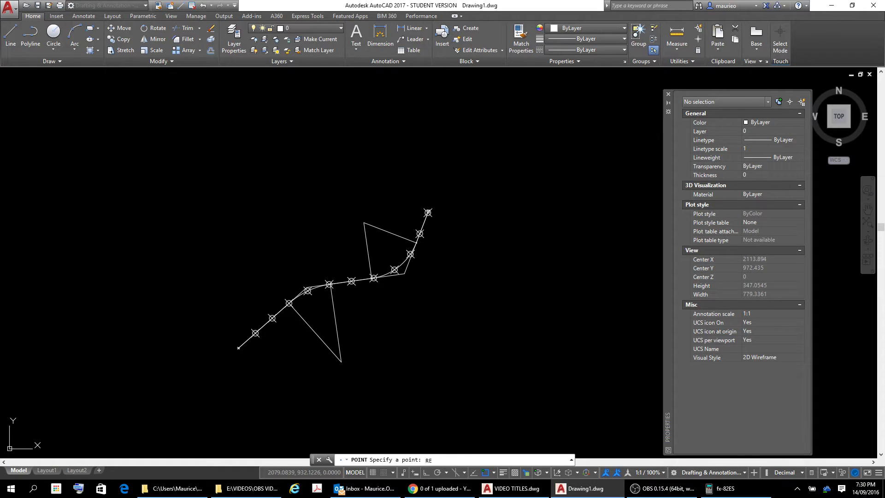
{"action": "key", "text": "Return"}
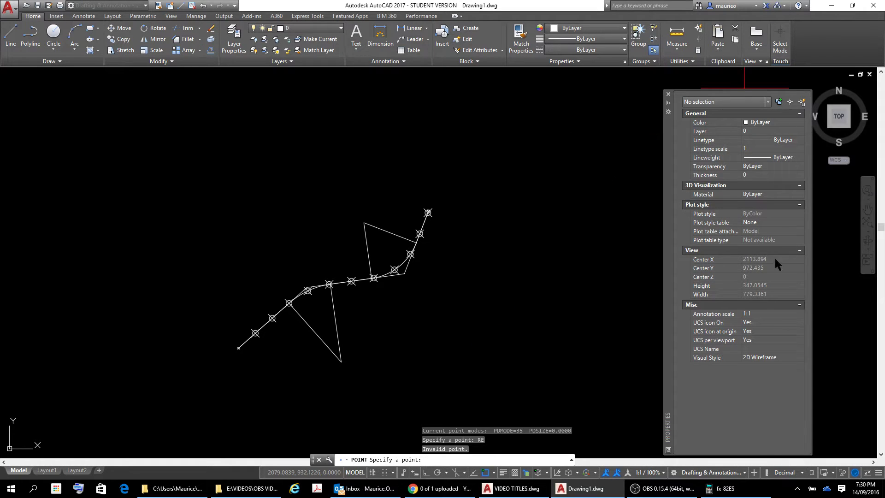
{"action": "key", "text": "Escape"}
{"action": "key", "text": "Escape"}
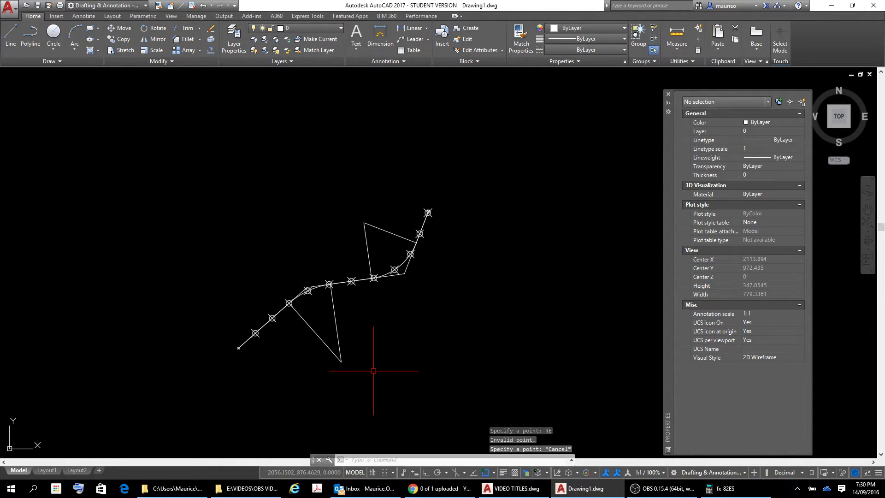
{"action": "key", "text": "Escape"}
{"action": "type", "text": "RE"}
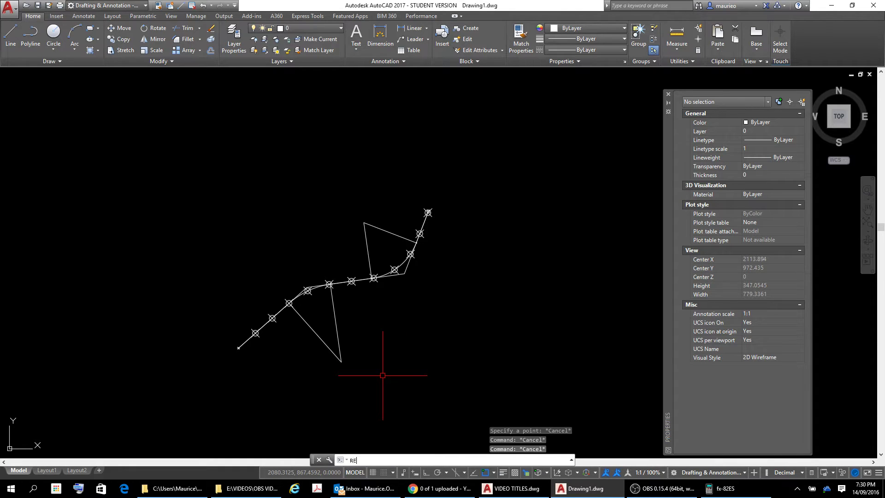
{"action": "key", "text": "Return"}
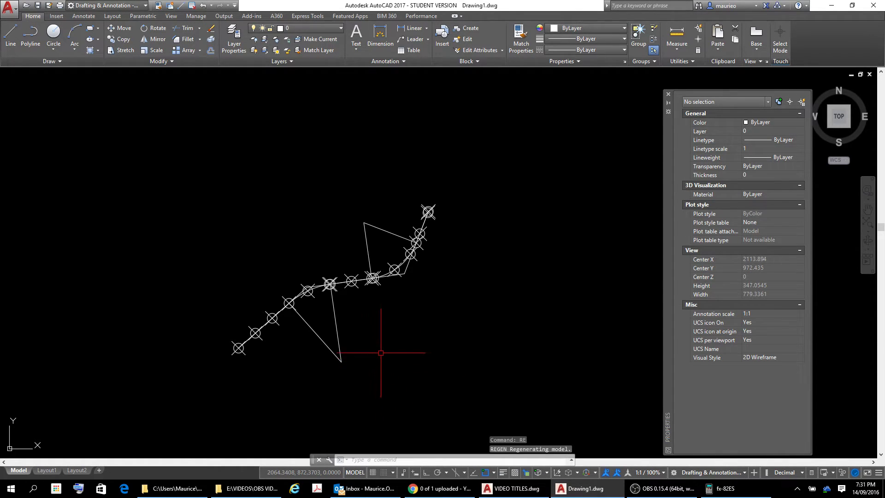
{"action": "scroll", "coordinate": [378, 348], "scroll_direction": "down", "scroll_amount": 2}
{"action": "scroll", "coordinate": [323, 339], "scroll_direction": "up", "scroll_amount": 5}
{"action": "scroll", "coordinate": [314, 323], "scroll_direction": "down", "scroll_amount": 2}
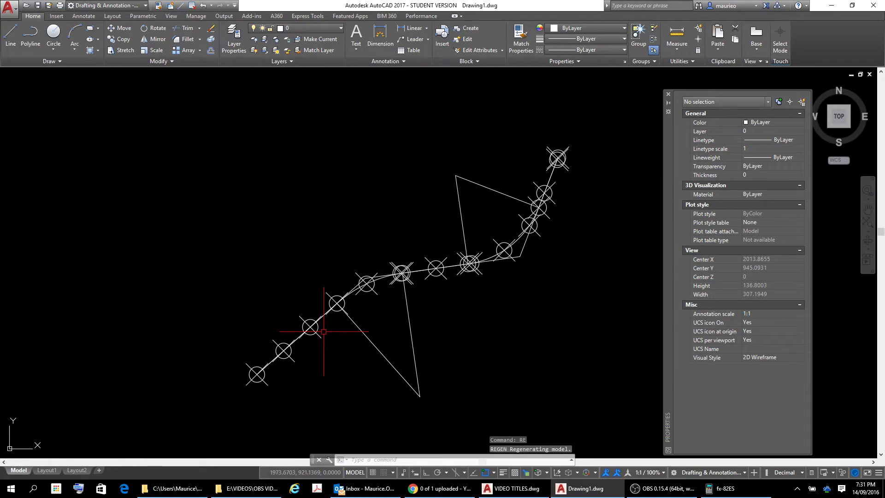
{"action": "middle_click_drag", "start_coordinate": [359, 340], "coordinate": [272, 339]}
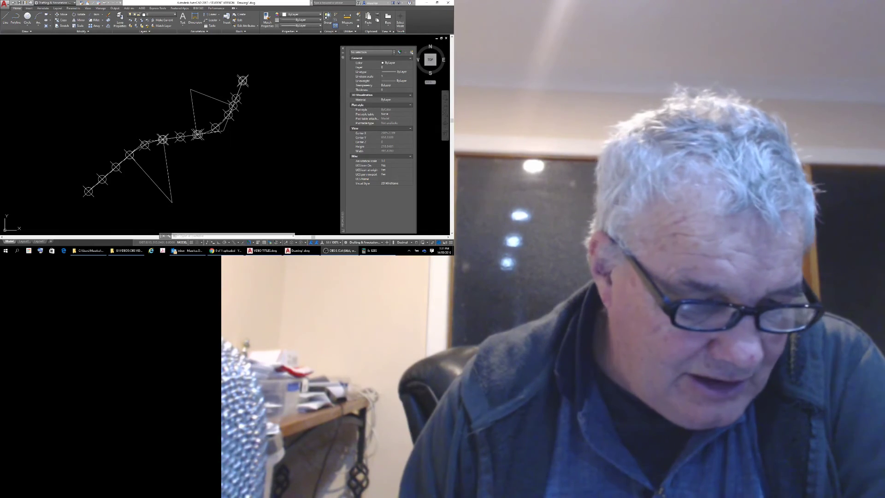
{"action": "mouse_move", "coordinate": [300, 251]}
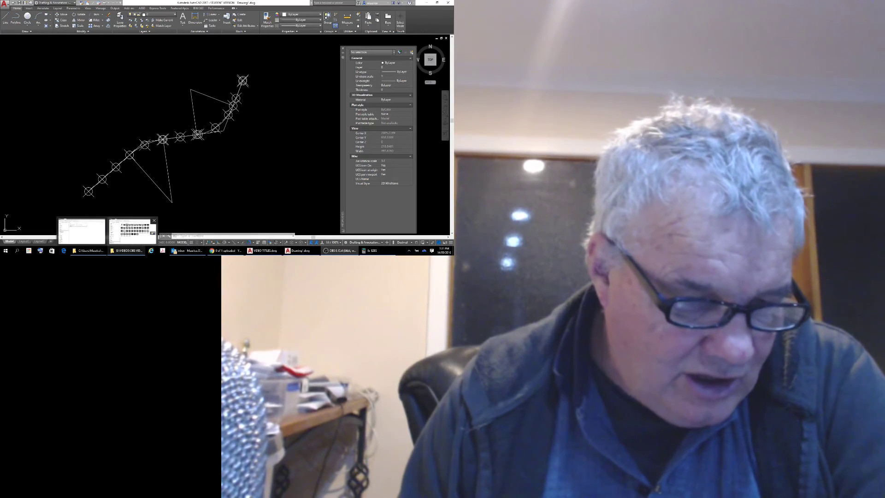
{"action": "mouse_move", "coordinate": [265, 251]}
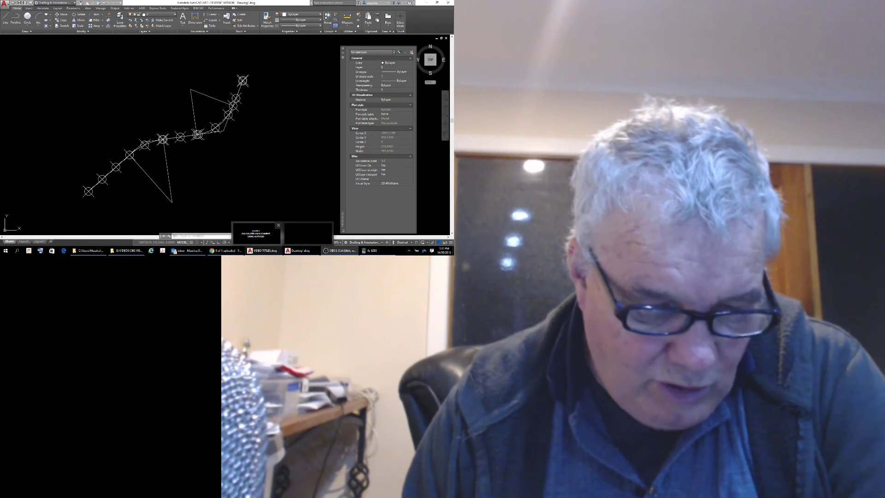